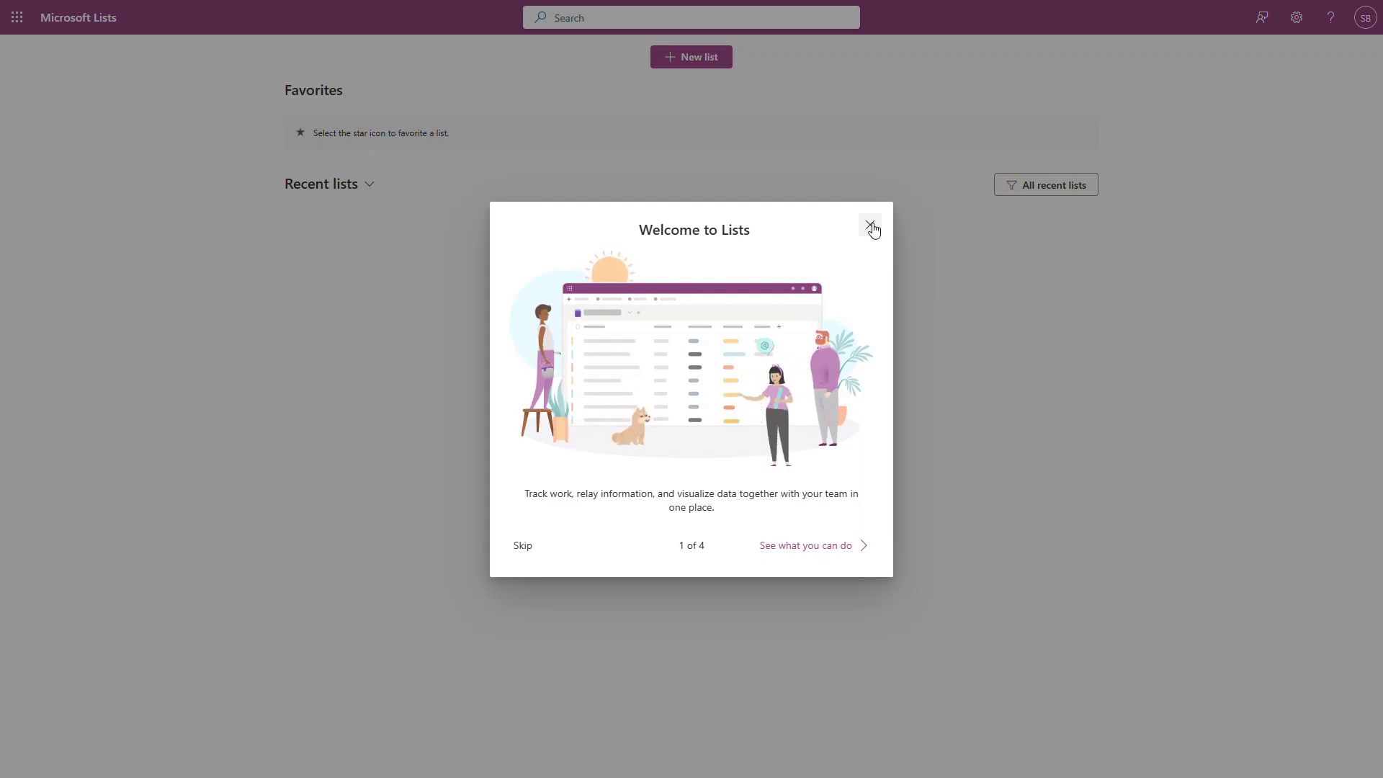
Dismiss the welcome and desktop app messages and start a new blank list.
click(870, 225)
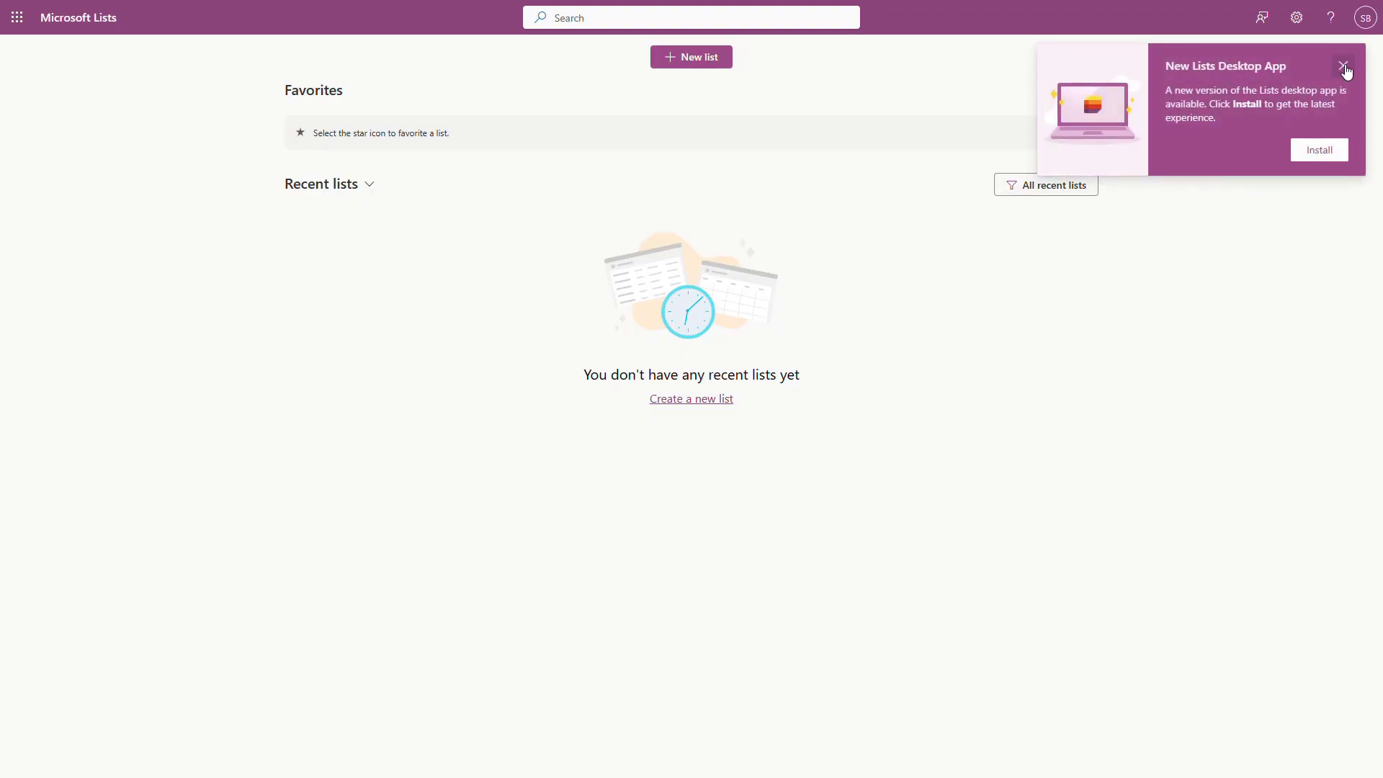
click(1340, 63)
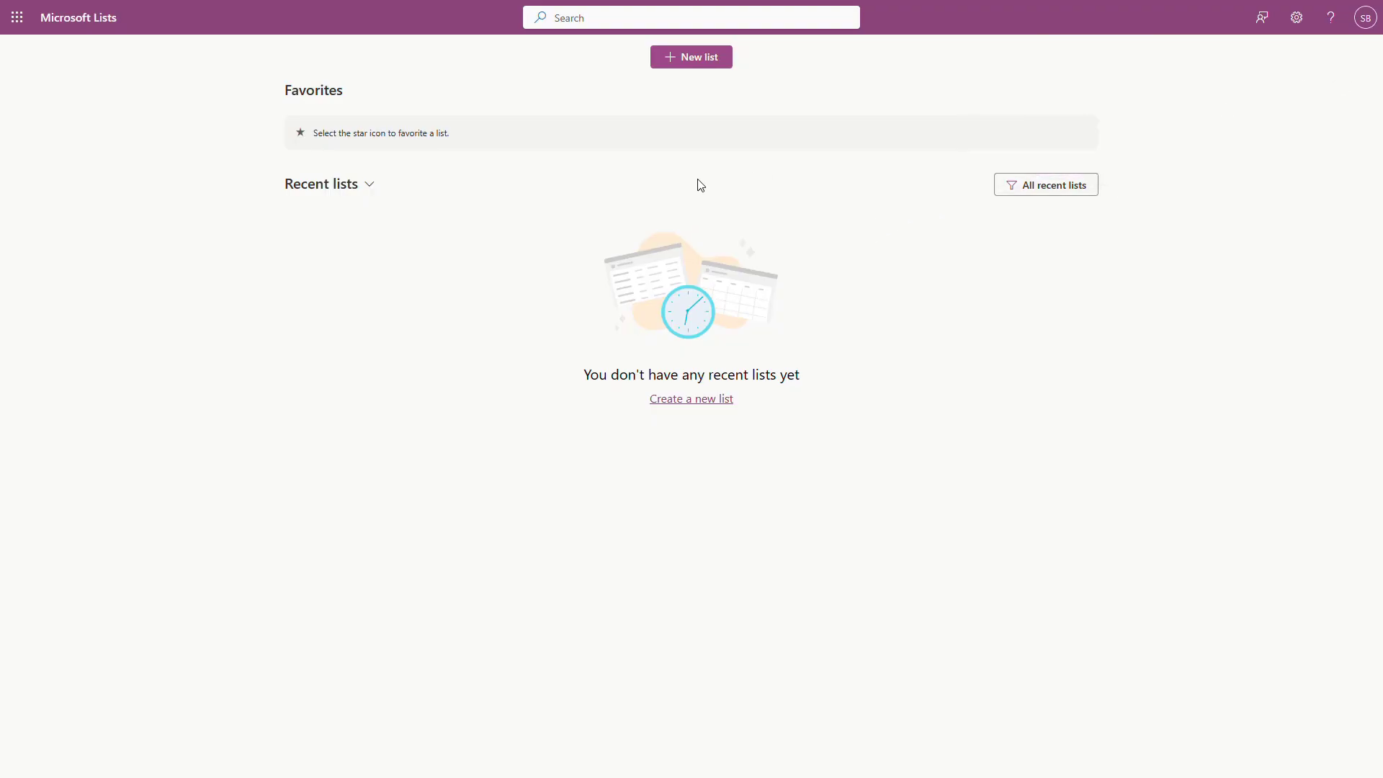
click(703, 65)
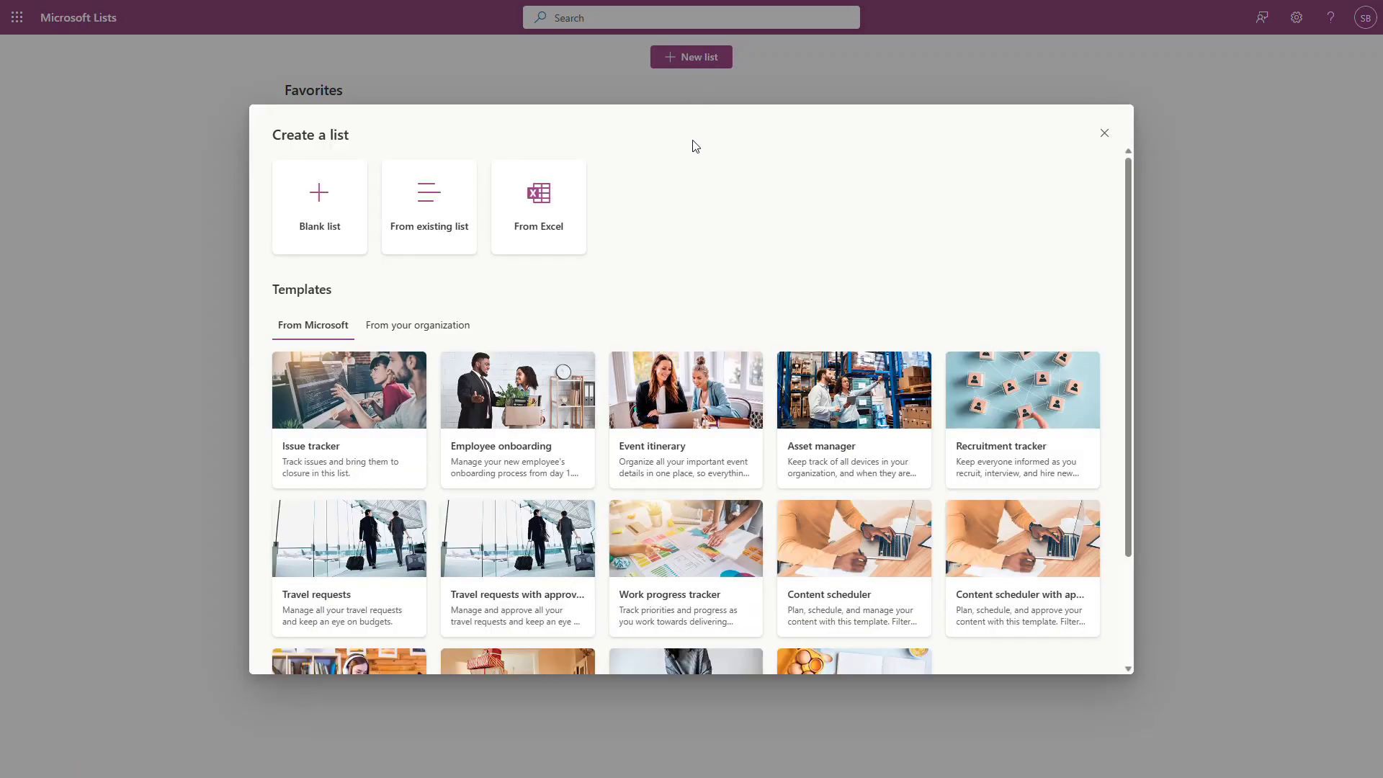
click(342, 211)
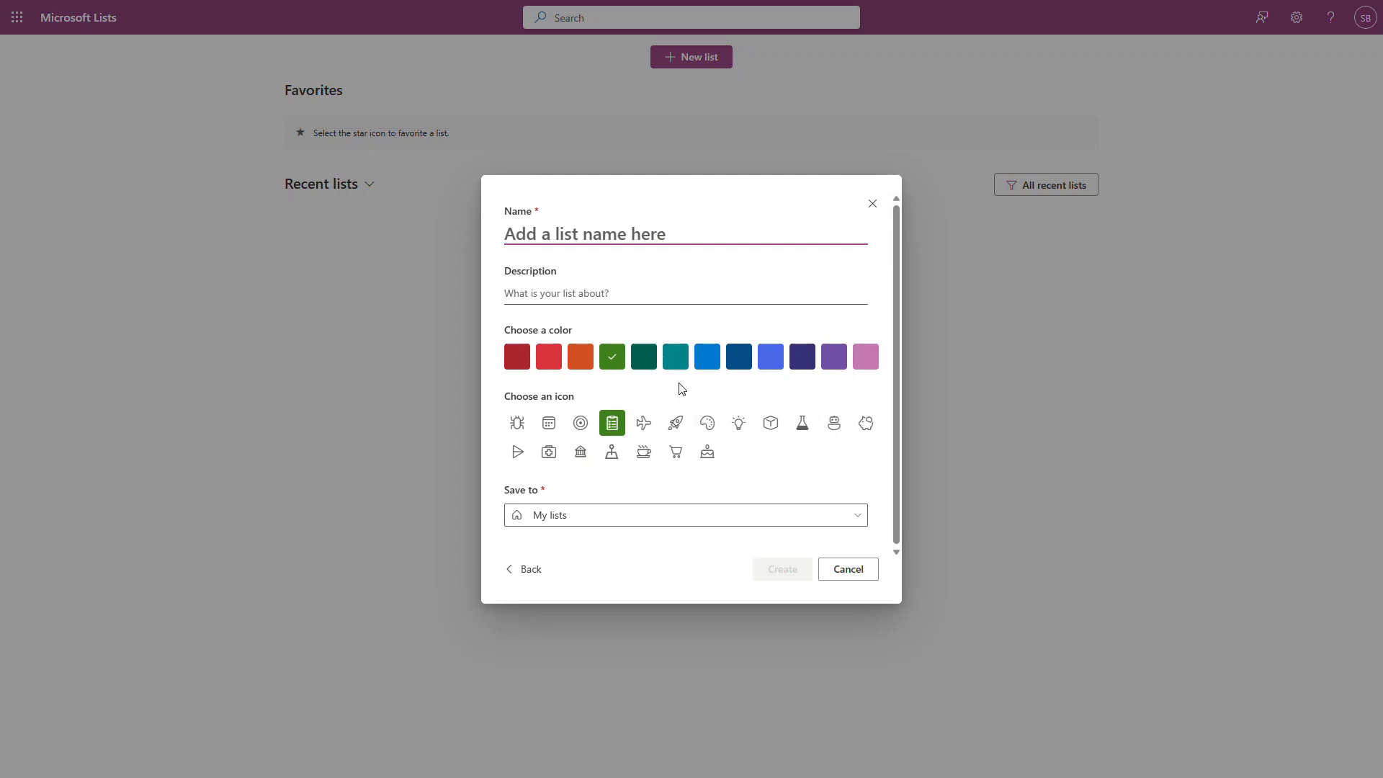
Review the locations where the new list can be saved, keeping My lists selected.
click(756, 524)
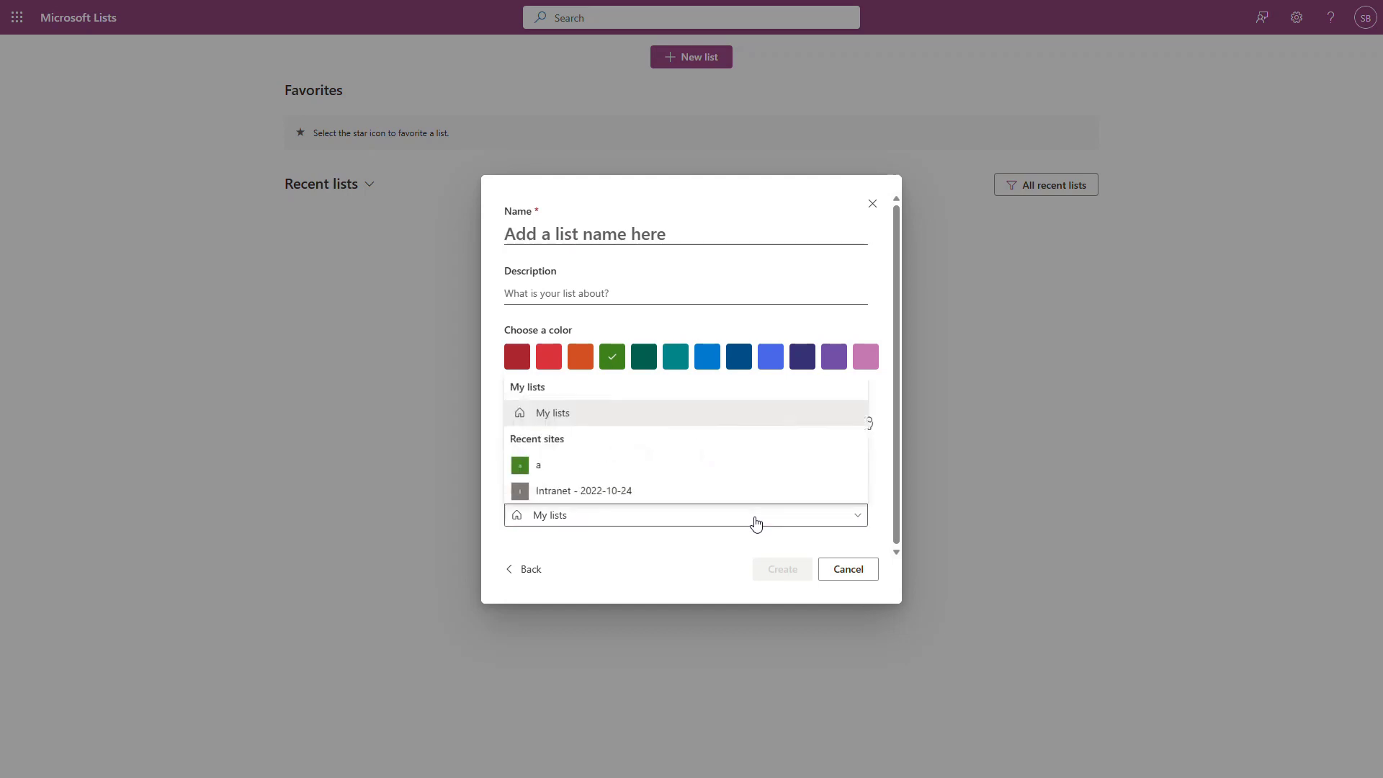
click(724, 522)
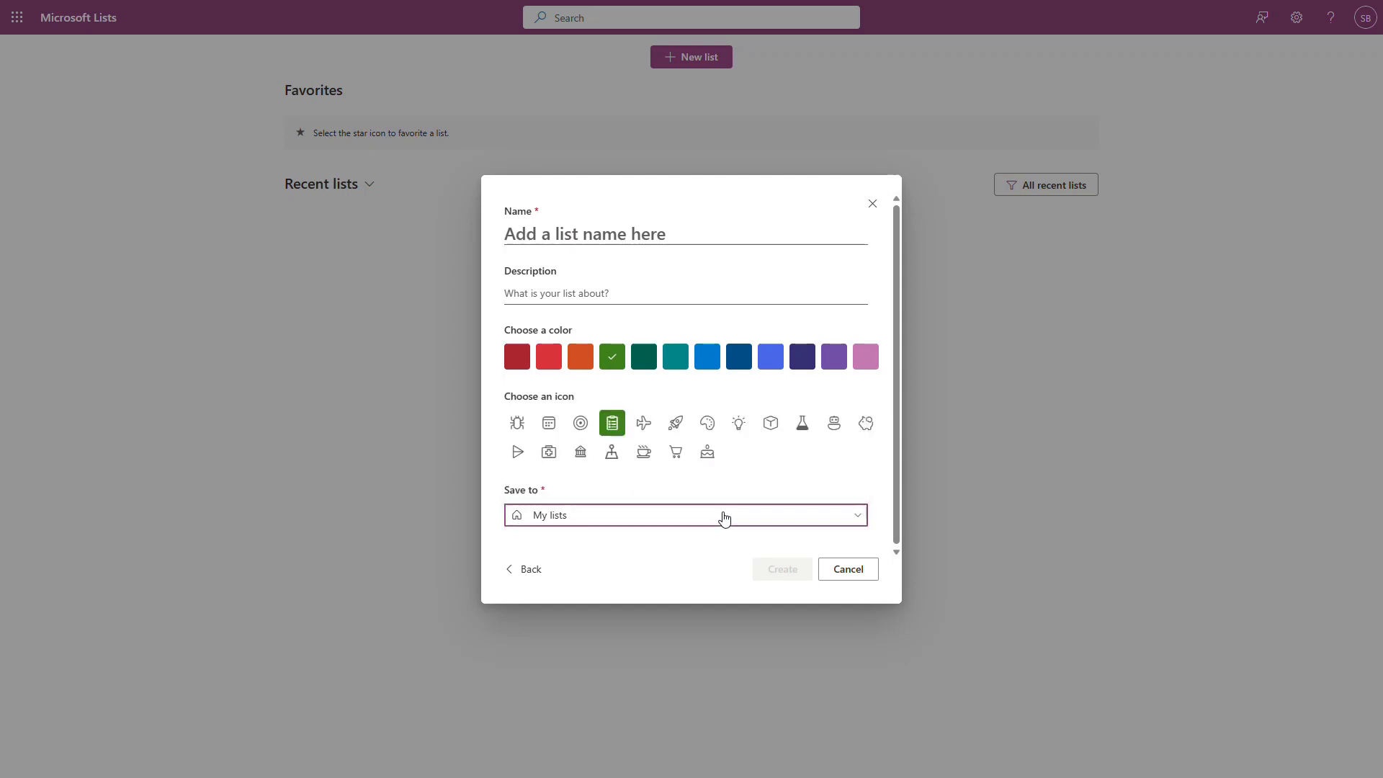
click(725, 524)
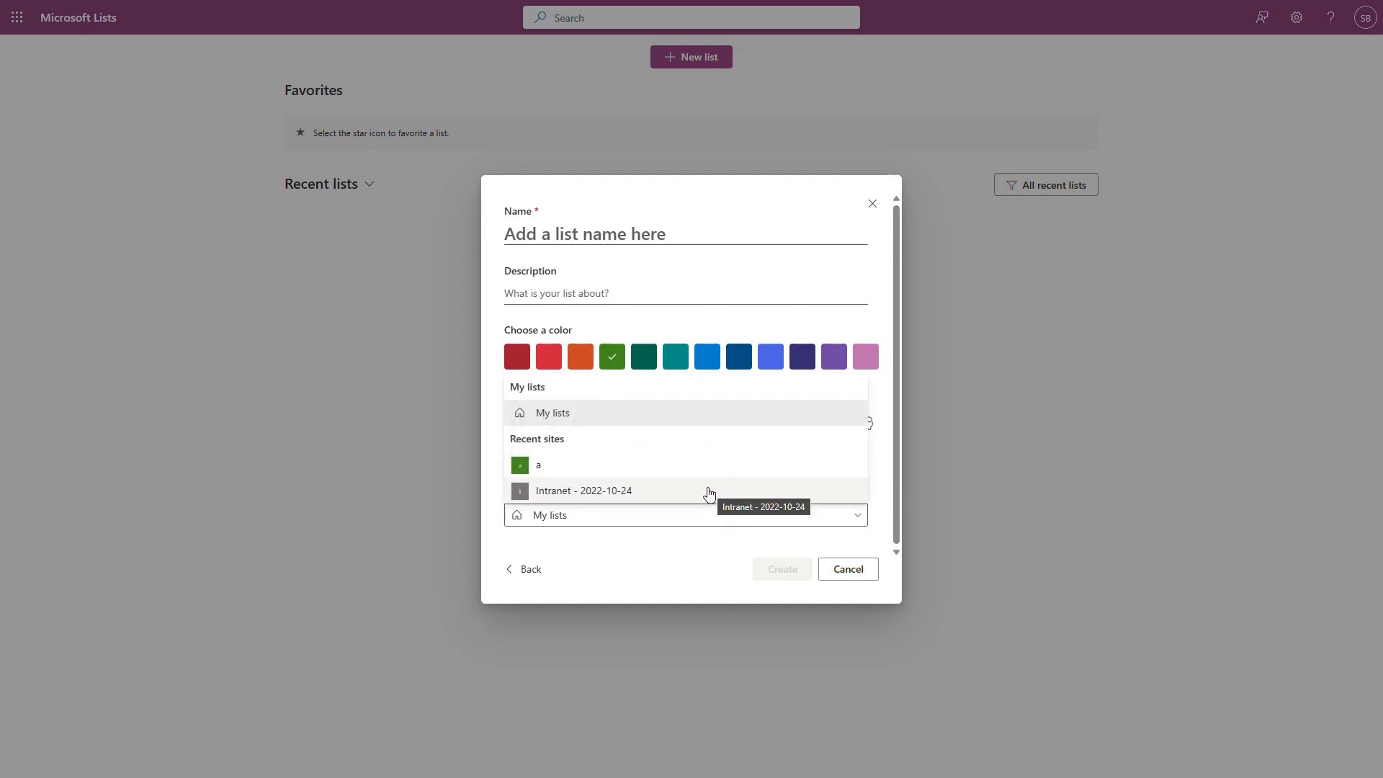
click(705, 525)
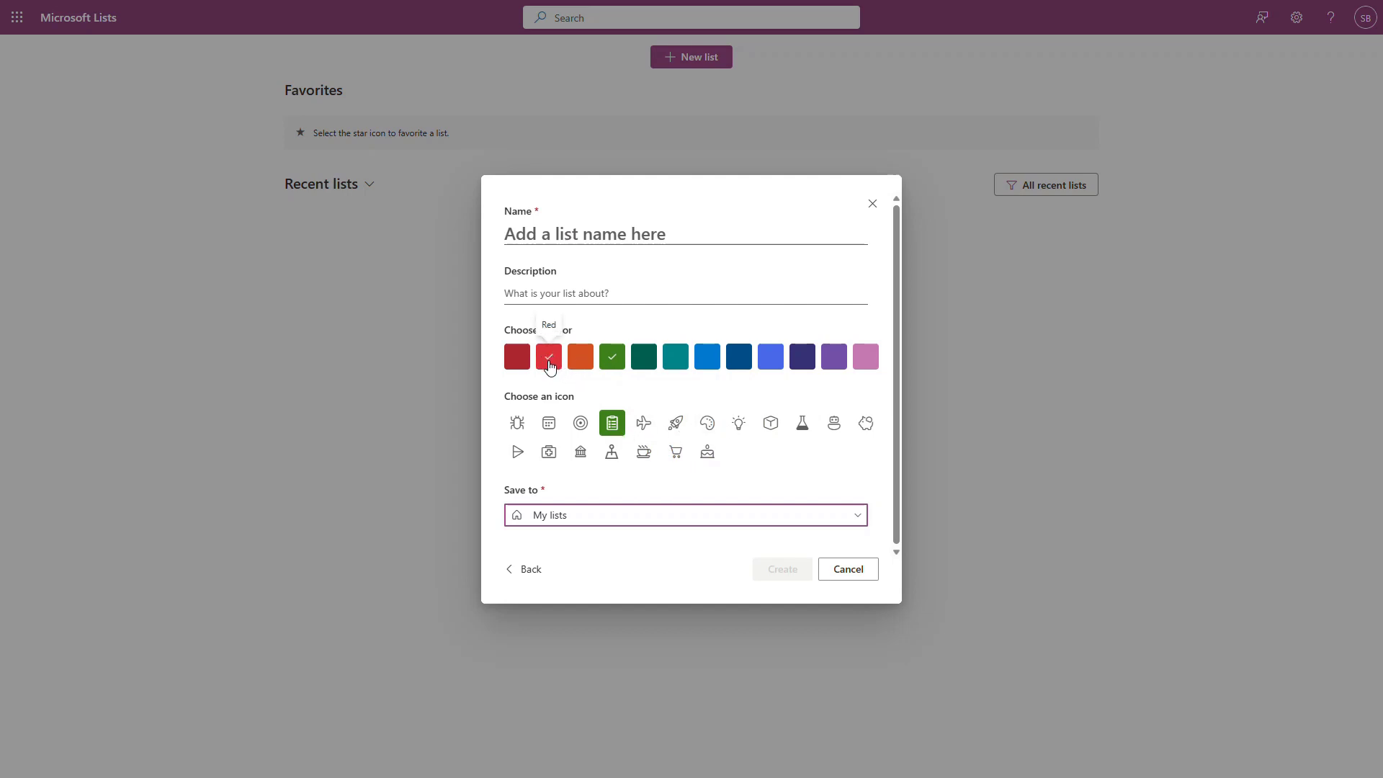
Create the list in My lists with the name Social Media Scheduler and the purple color.
click(833, 356)
click(555, 234)
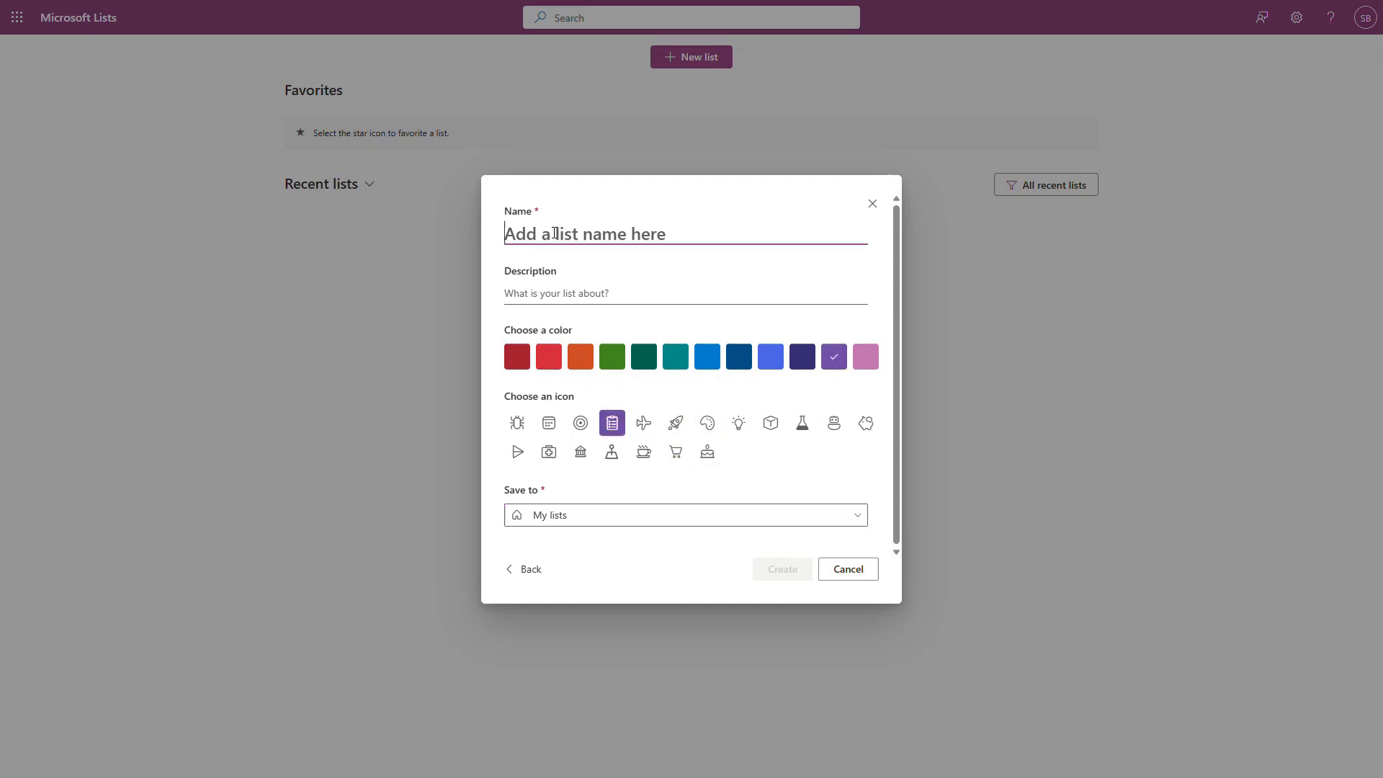
text(Social Media Scheduler)
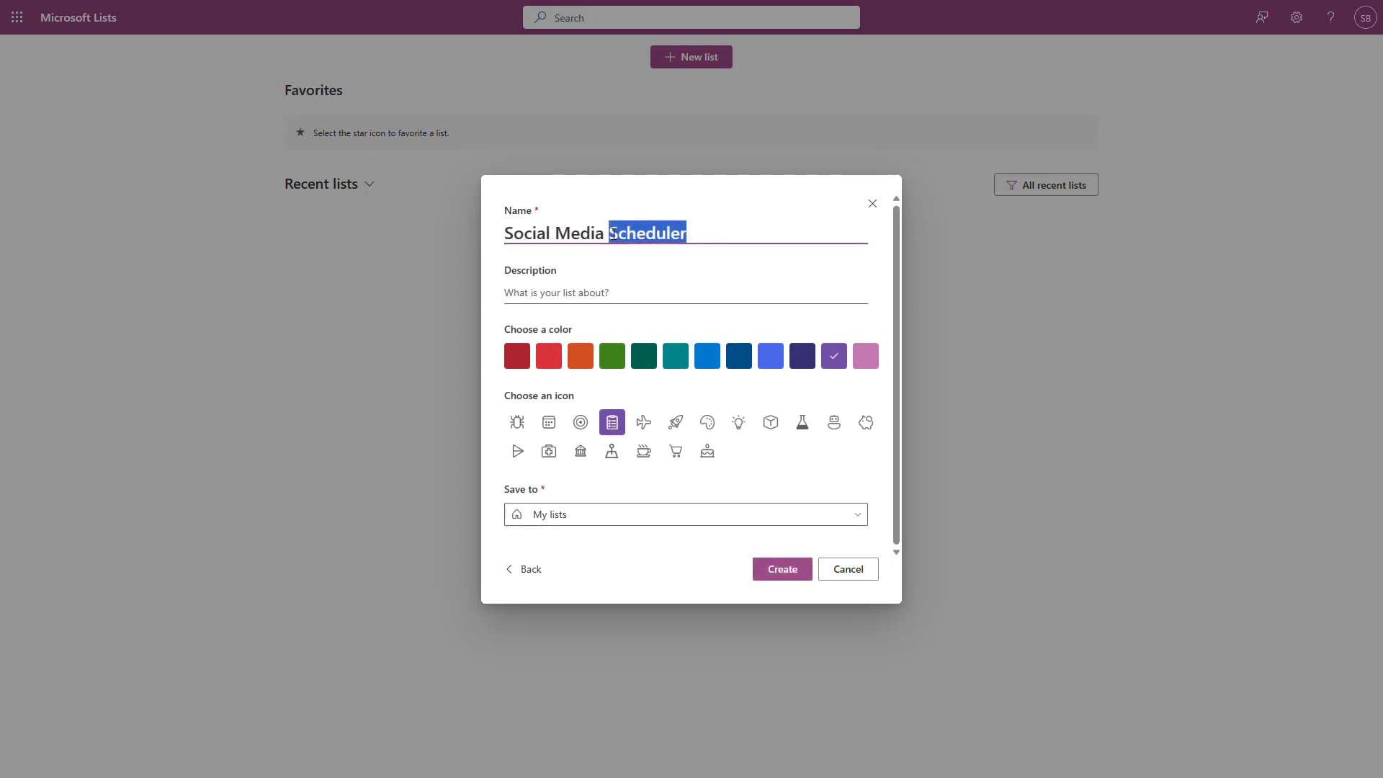
click(782, 568)
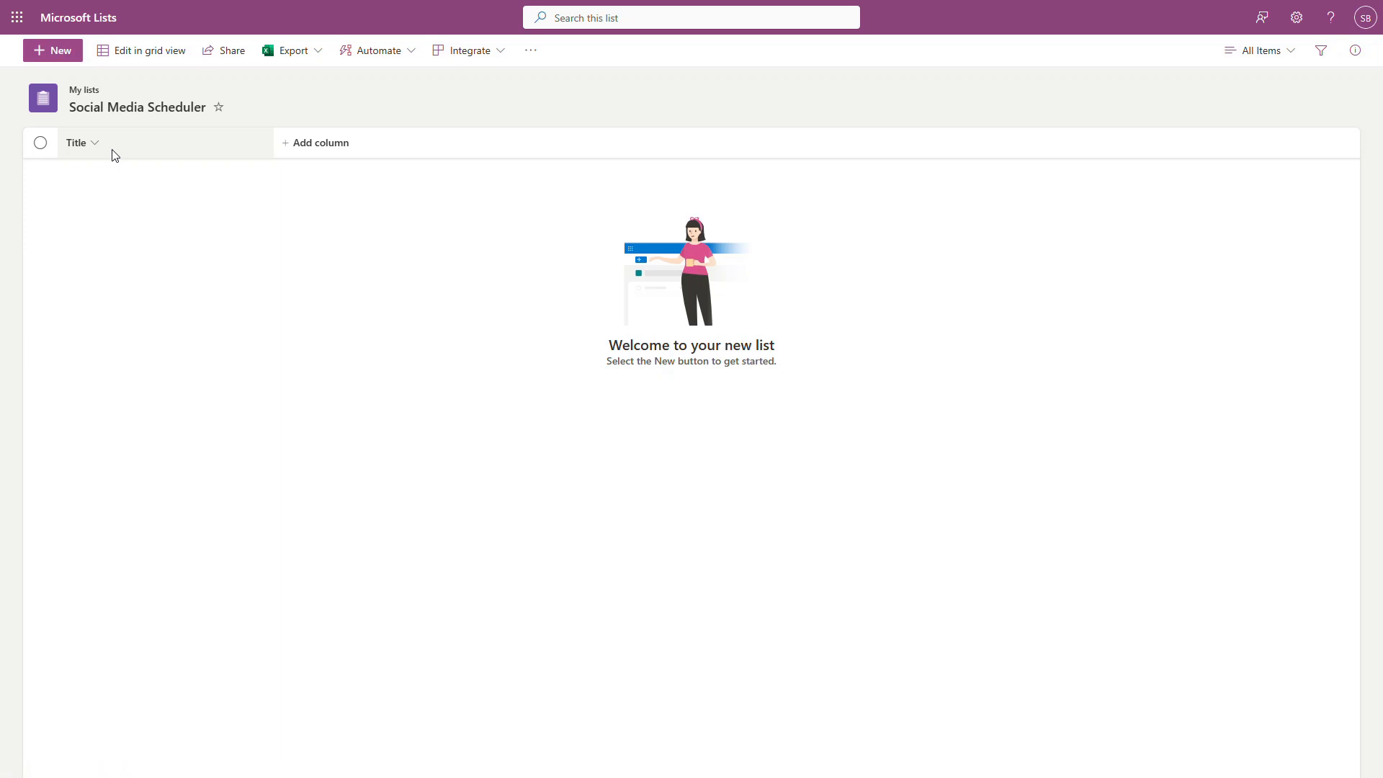
Add a required multiple-lines-of-text column named Message to the list.
click(343, 147)
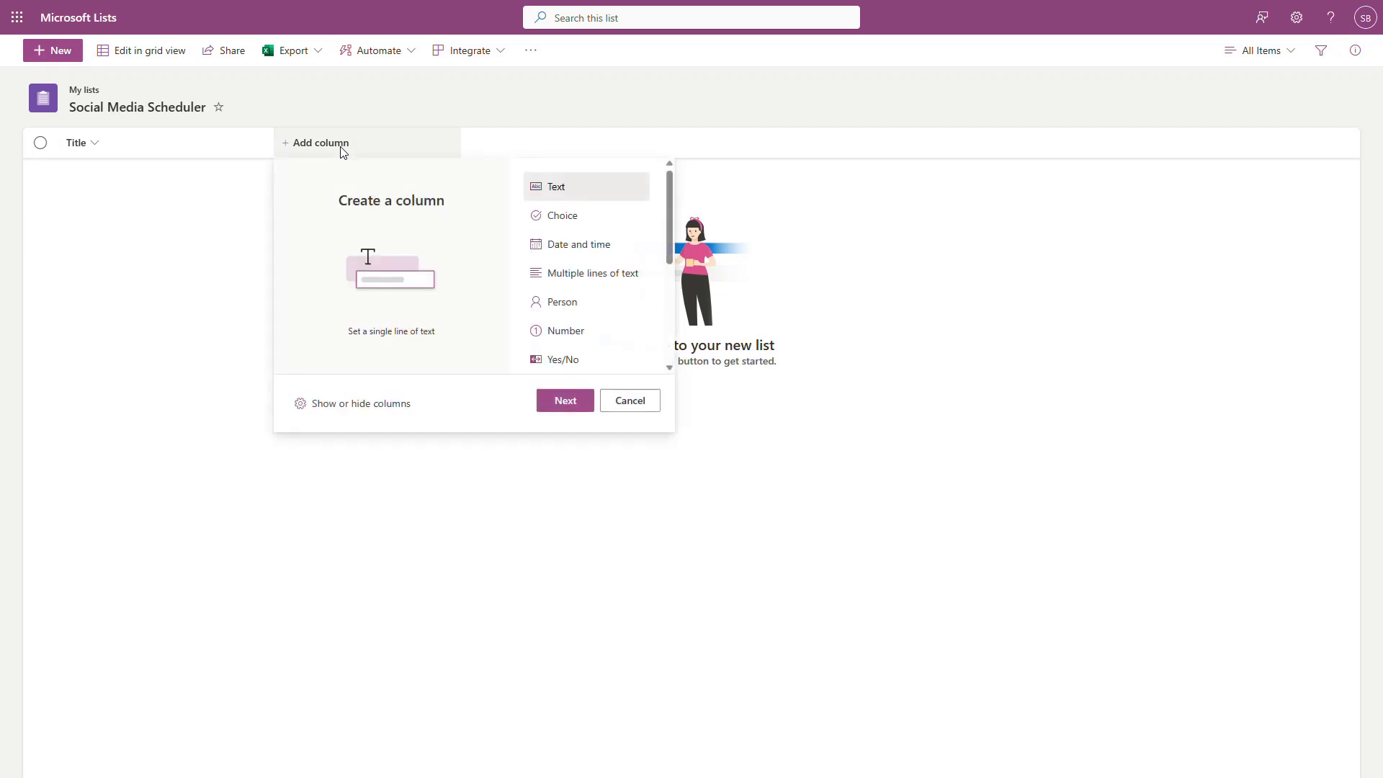
click(599, 274)
click(566, 401)
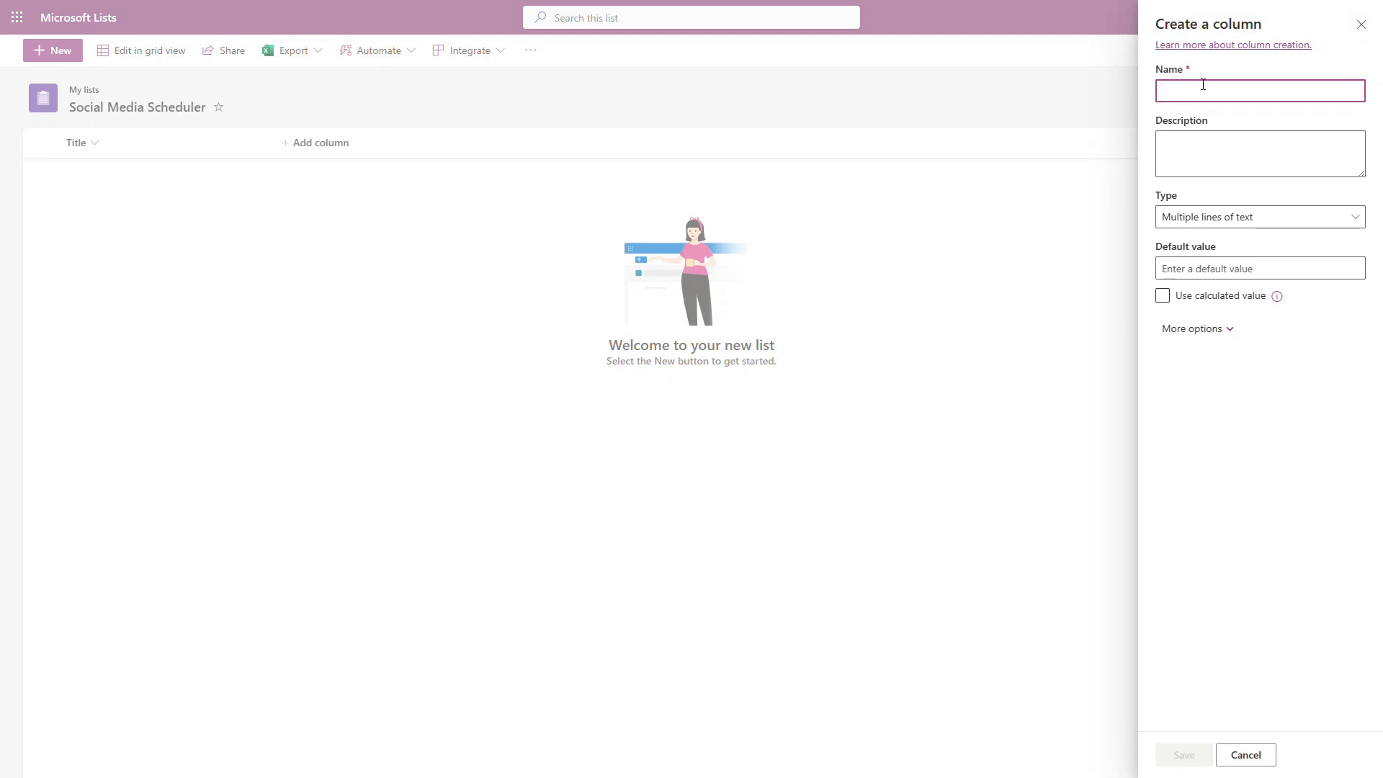
text(Message)
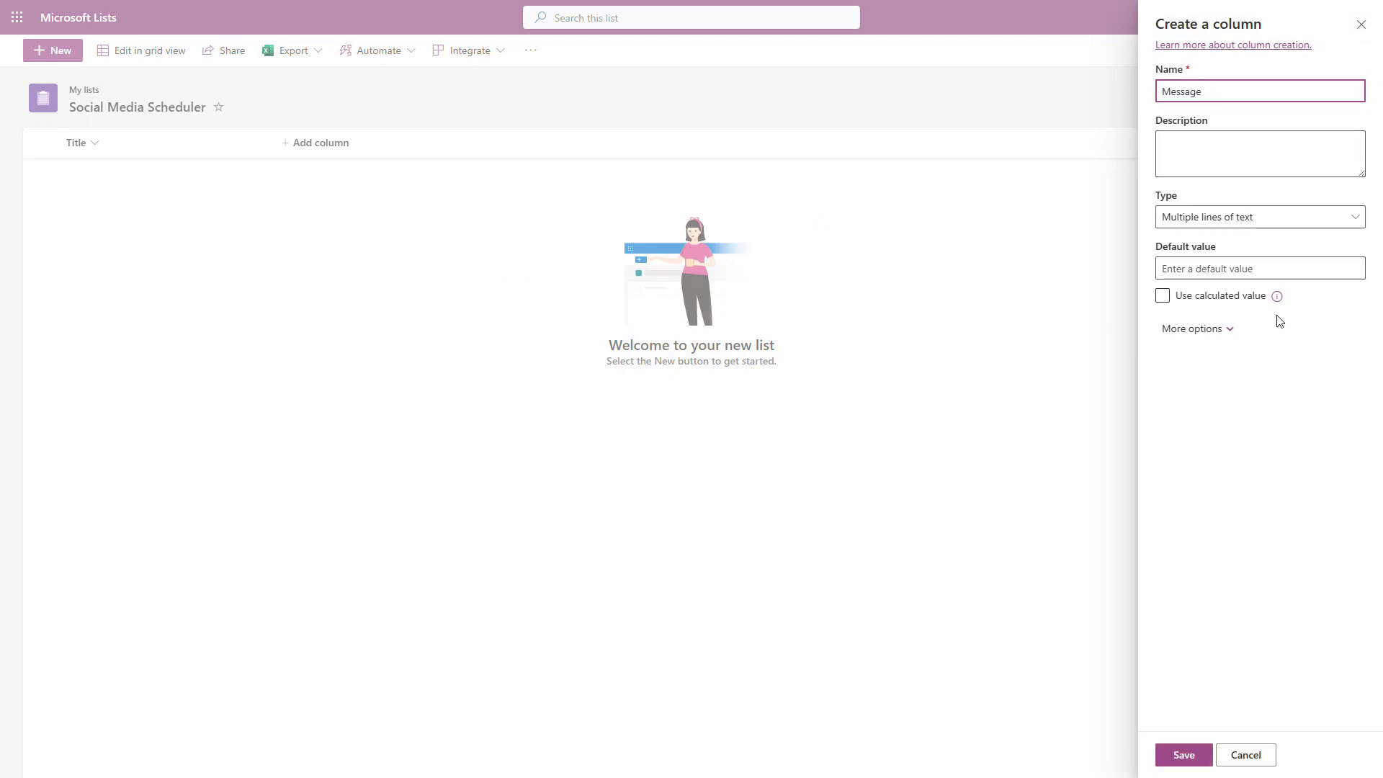
click(1221, 339)
click(1172, 487)
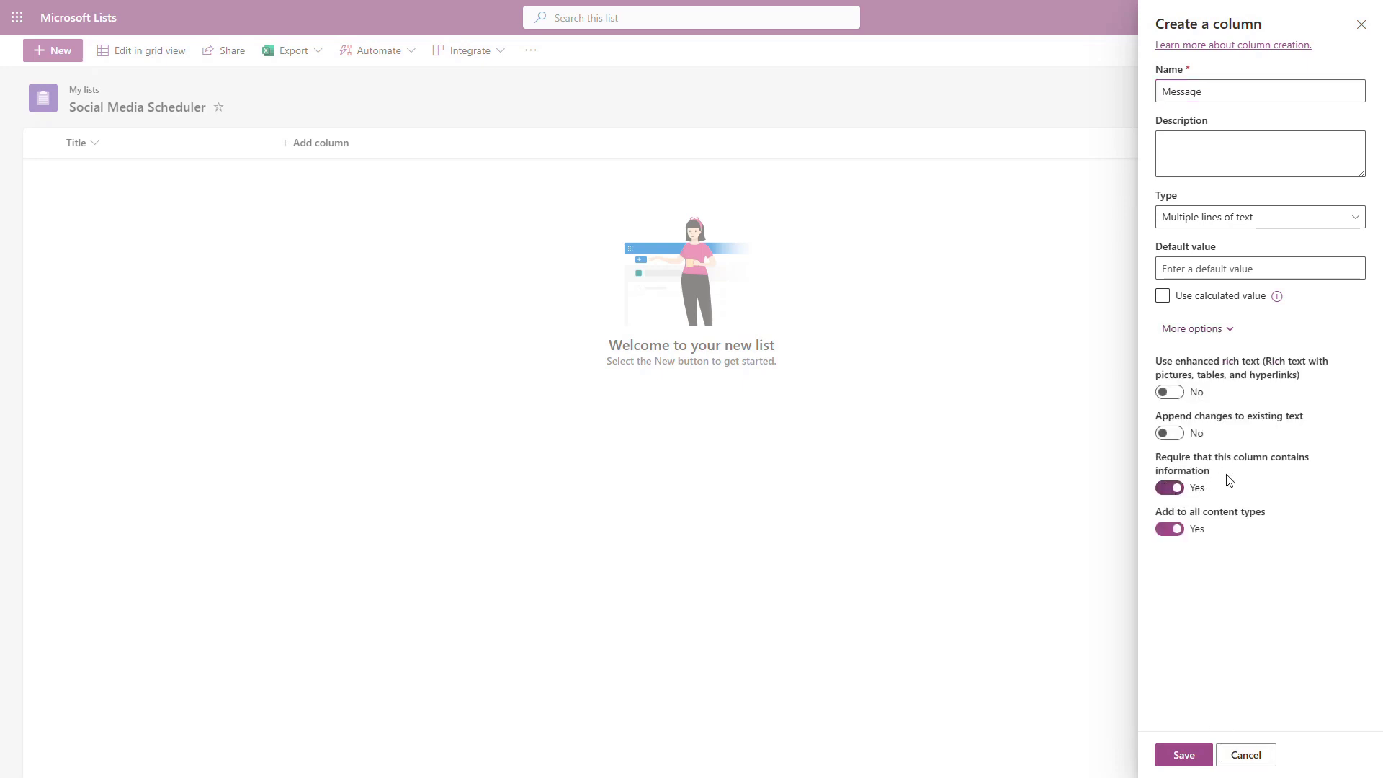
click(1181, 753)
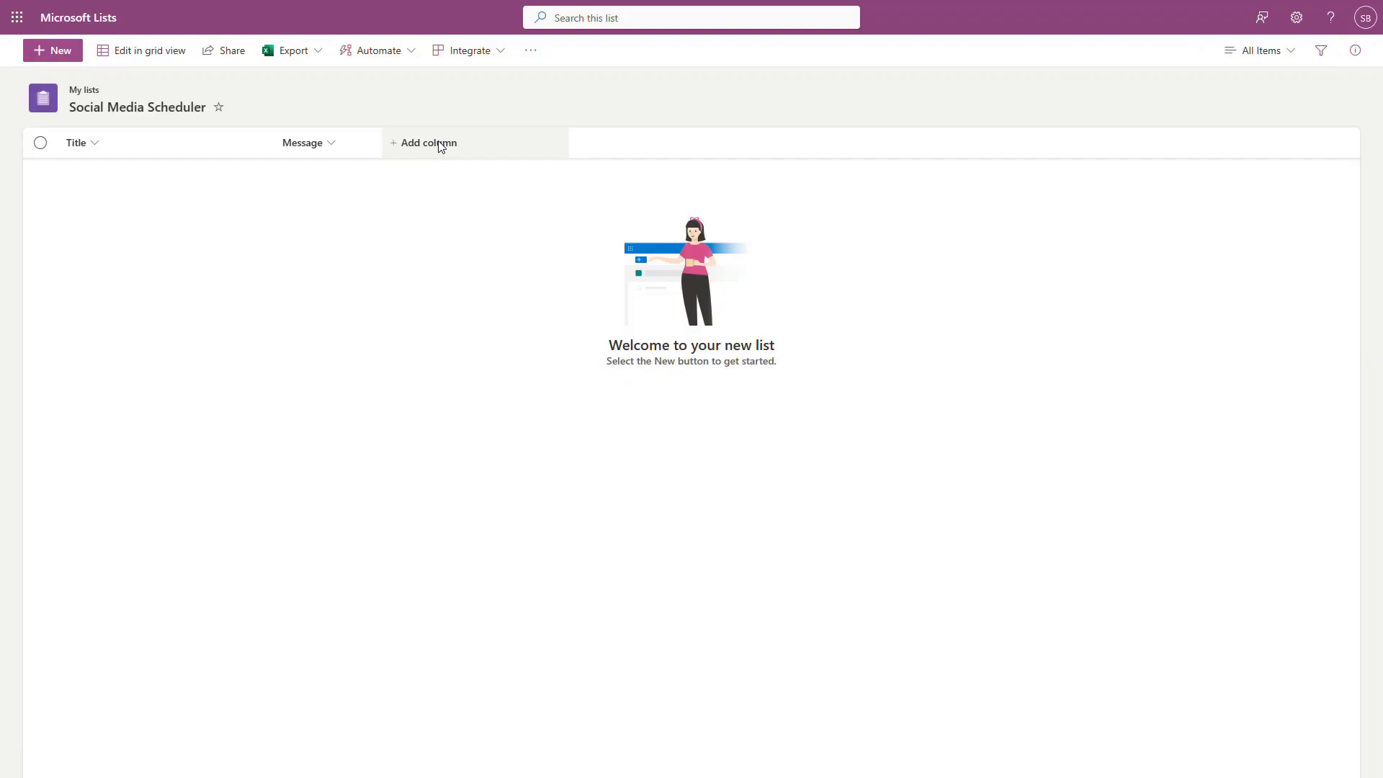
Add a required date and time column named Publishing Date that includes the time.
click(441, 144)
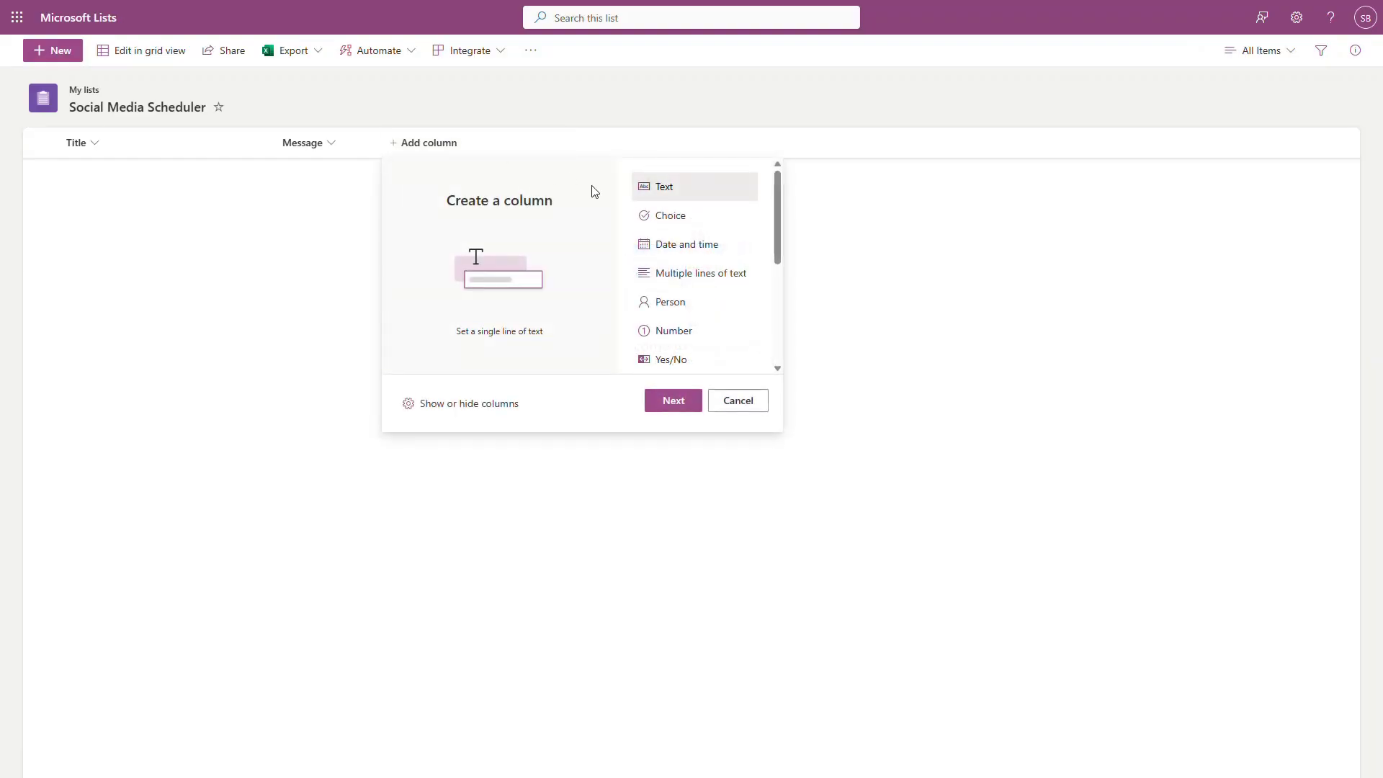
scroll(703, 338, down, 1)
scroll(704, 339, up, 1)
click(702, 243)
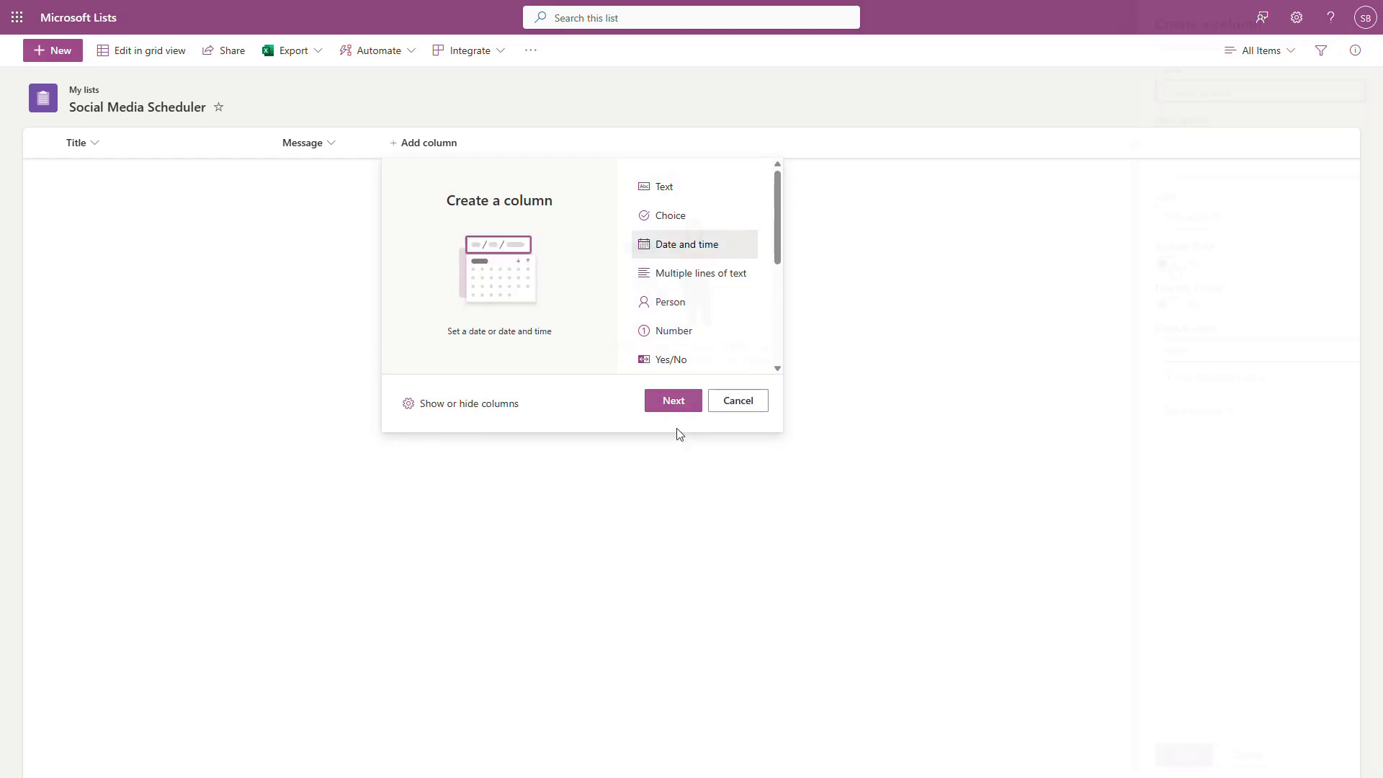
click(673, 401)
click(1190, 229)
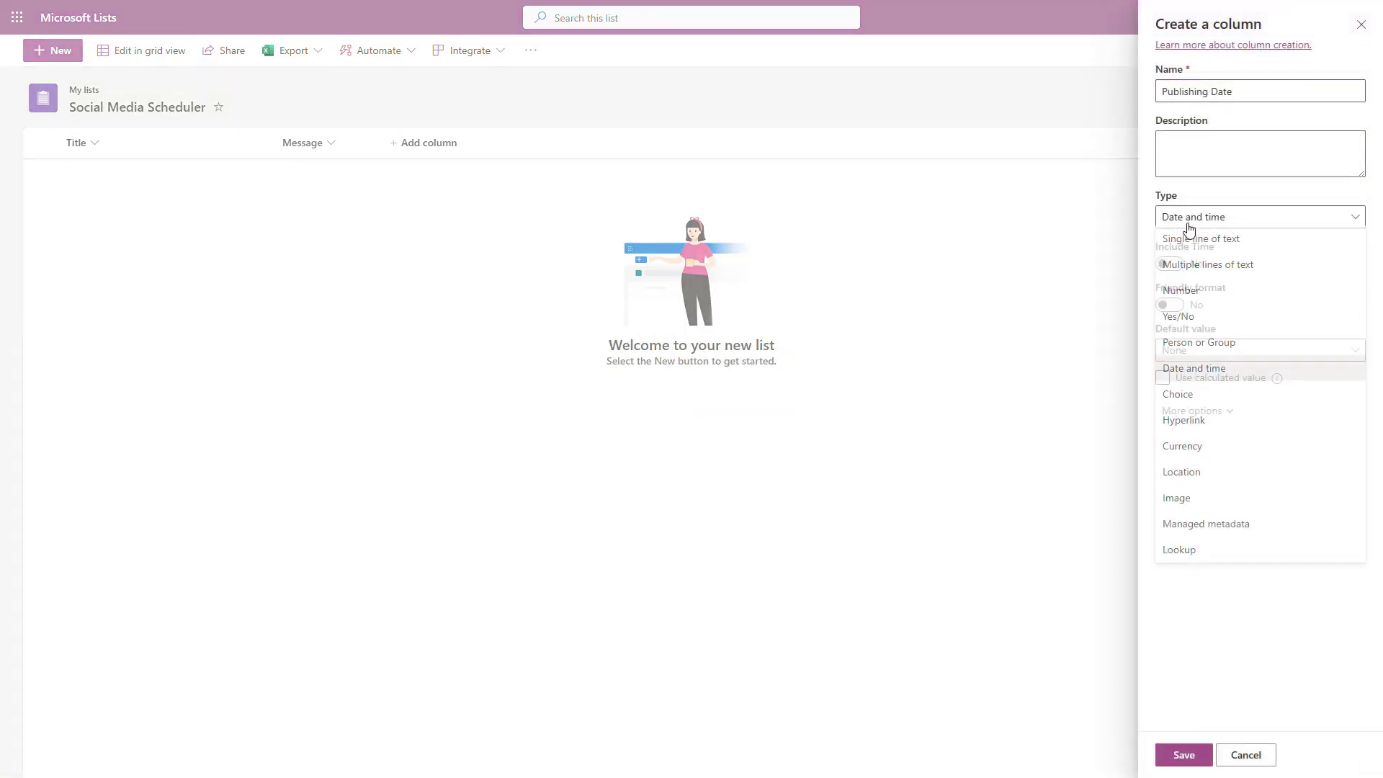
click(1190, 228)
click(1175, 267)
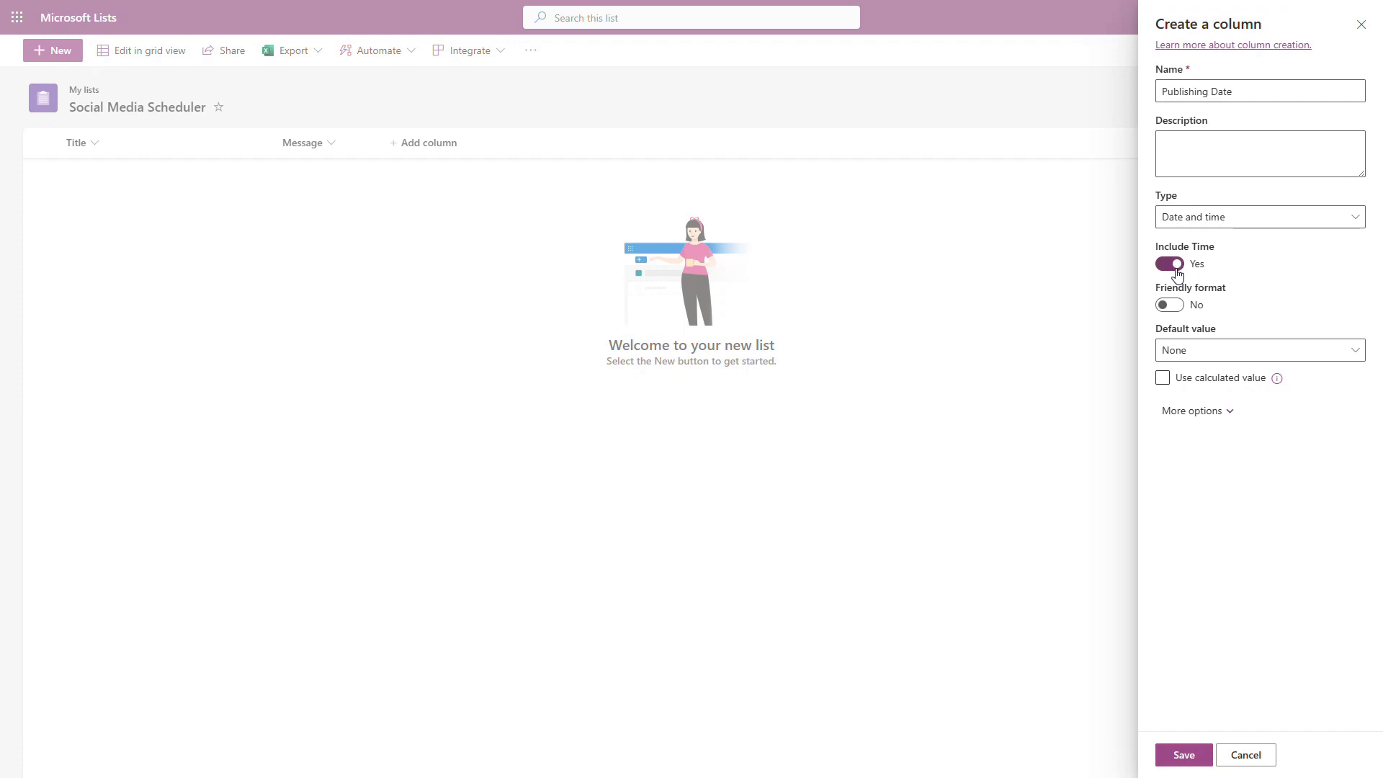
click(1194, 418)
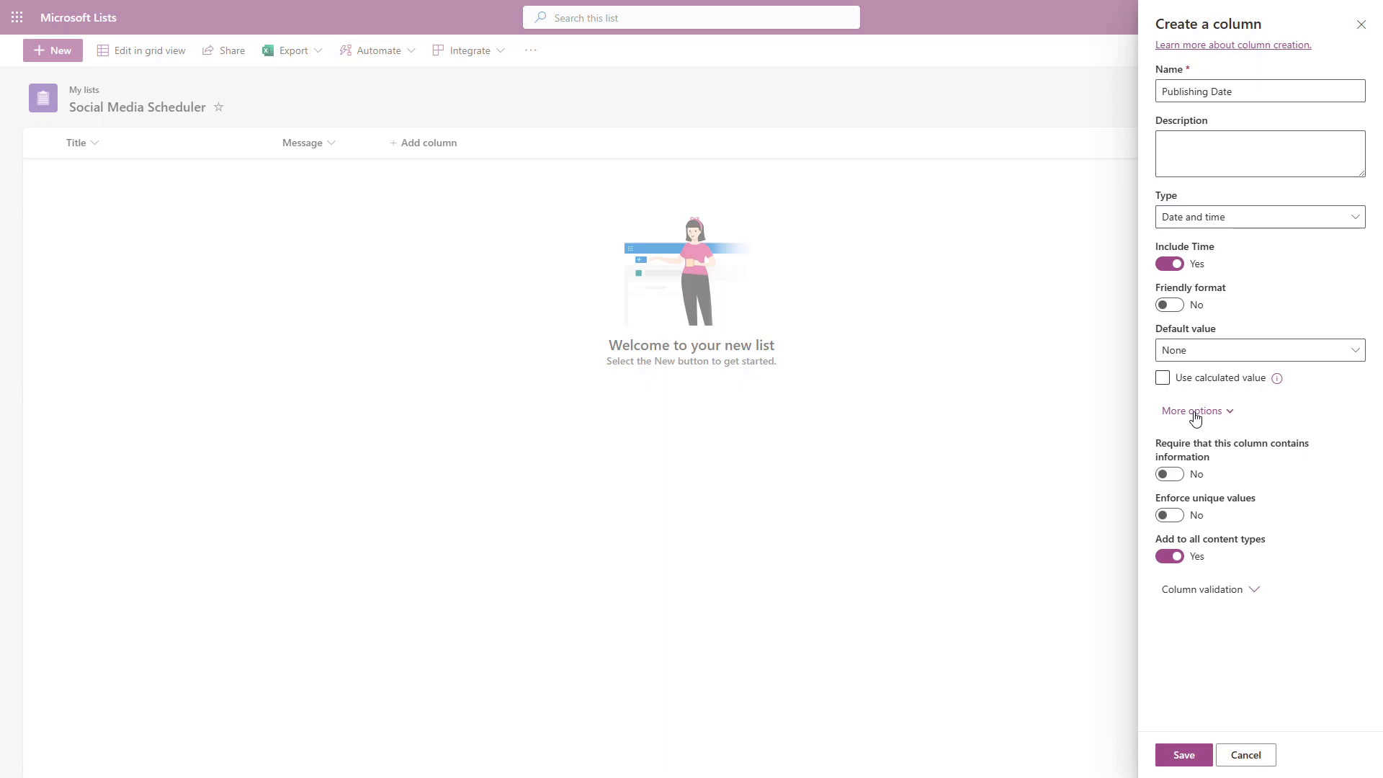
click(1177, 477)
click(1192, 758)
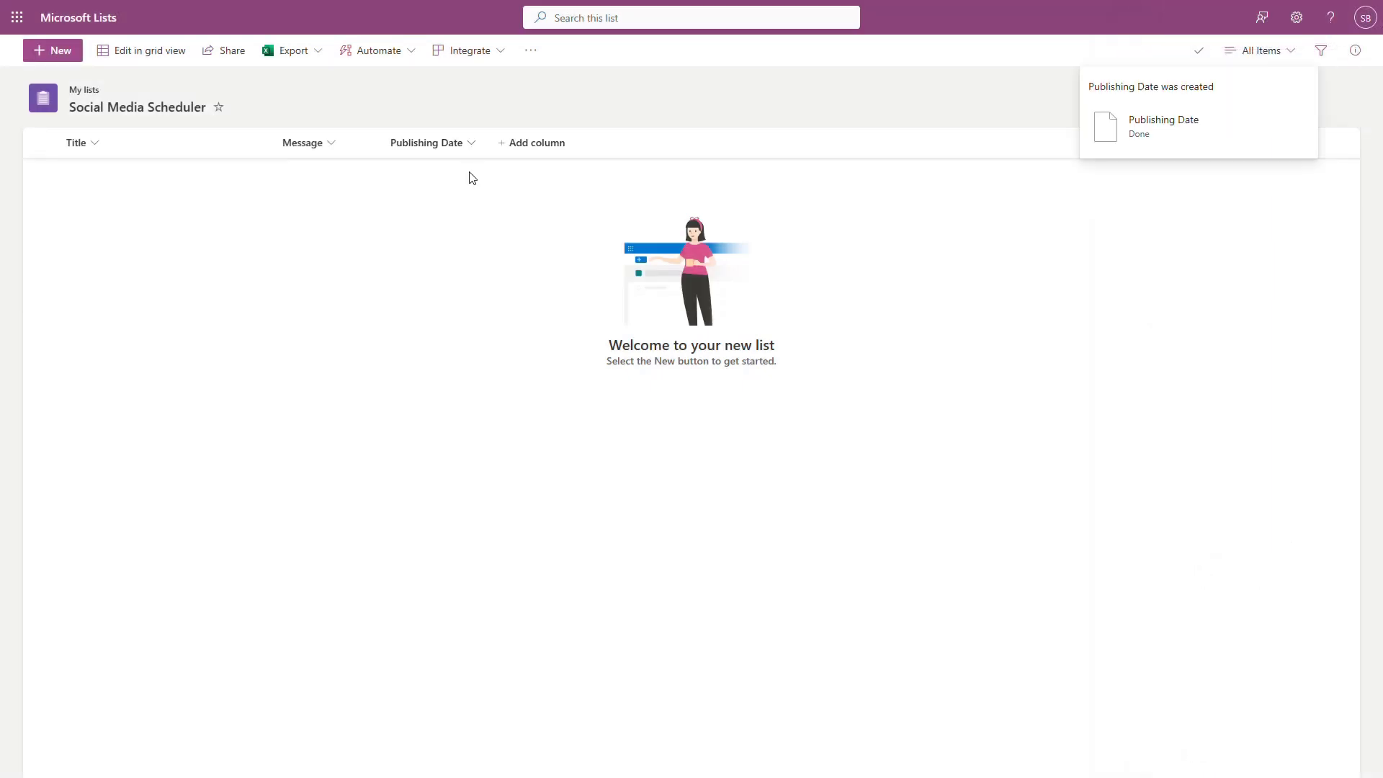
Add a required single-line text column named Url to the list.
click(533, 144)
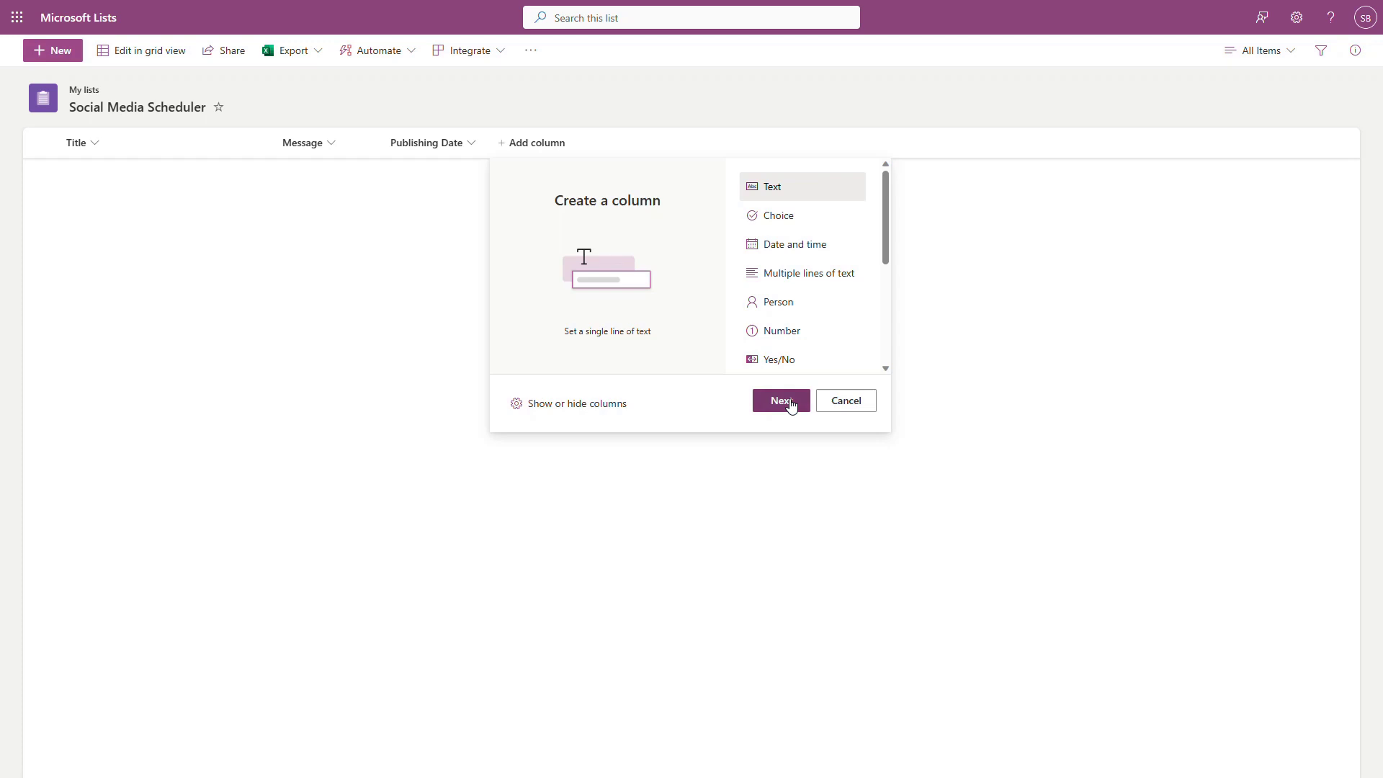
click(788, 401)
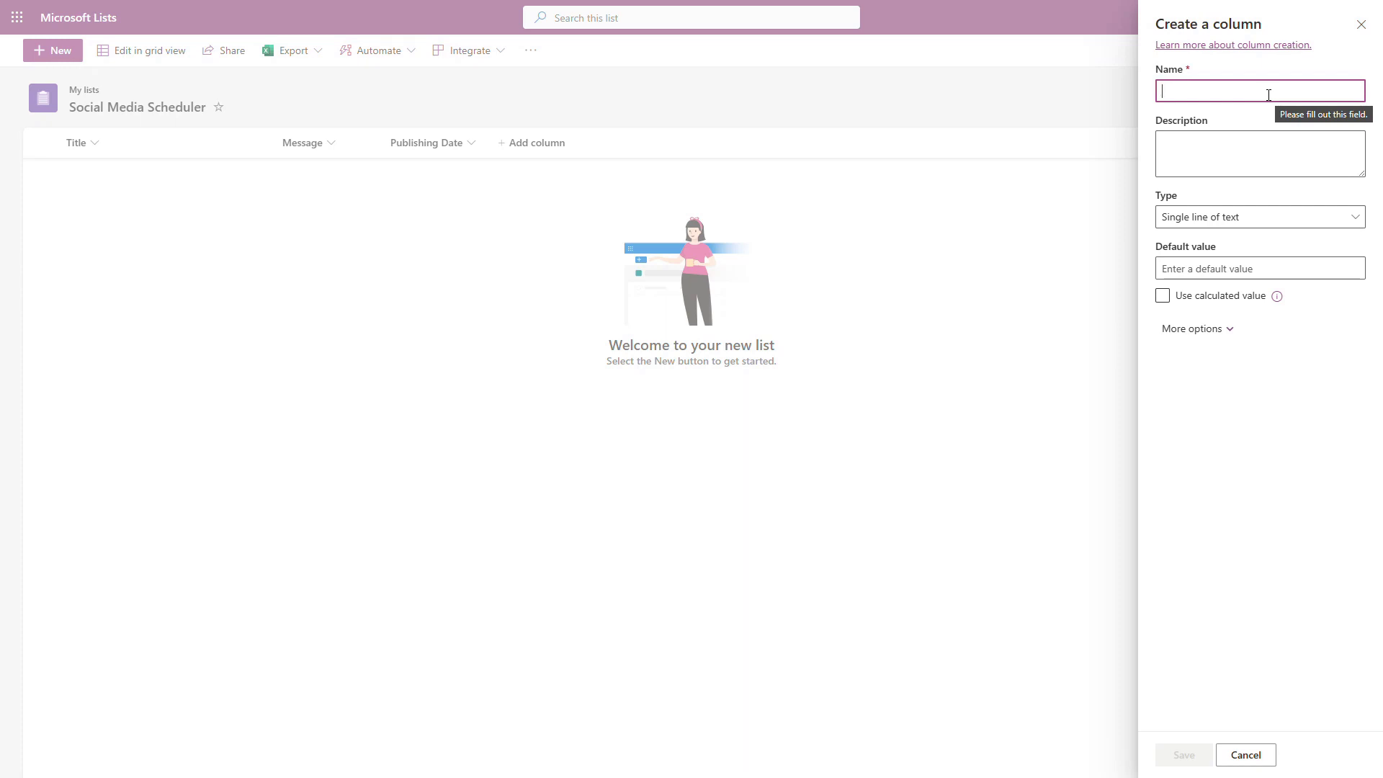
text(Url)
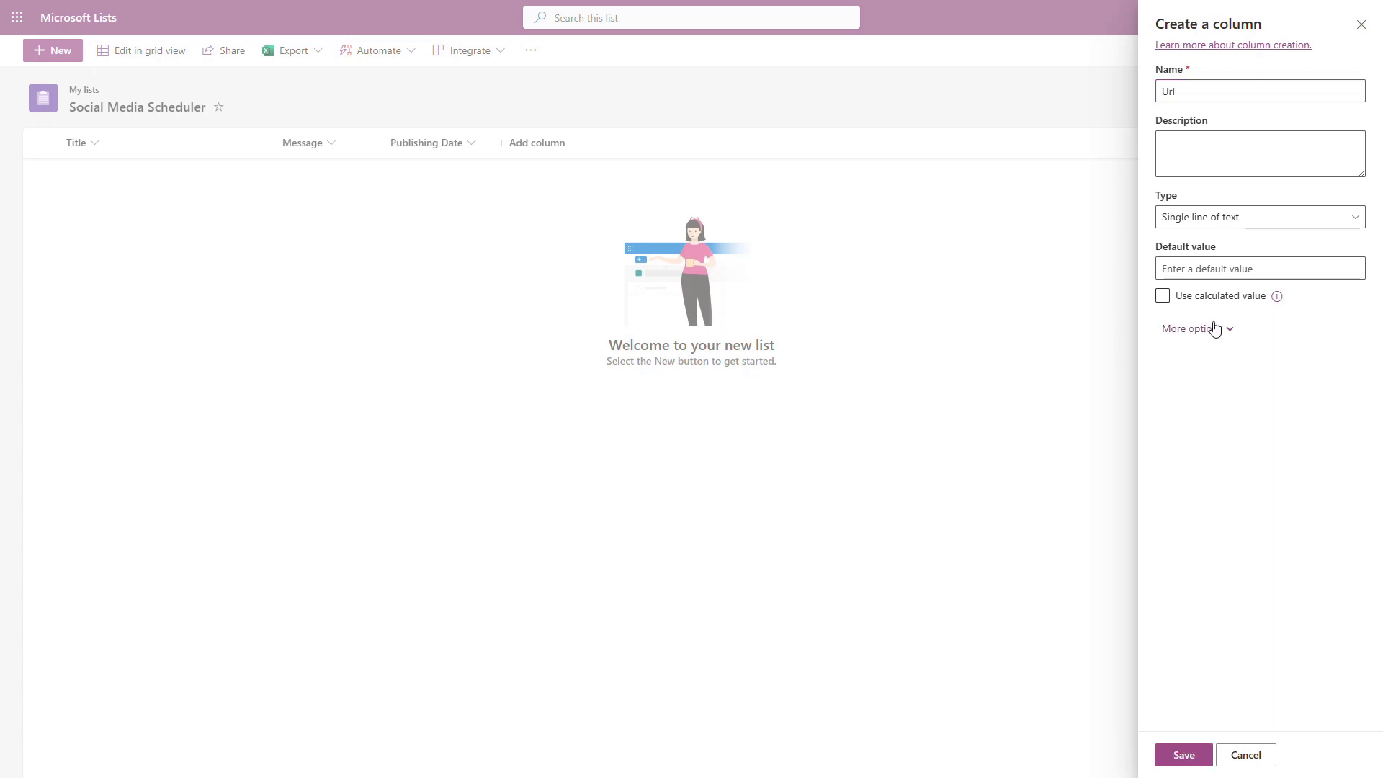
click(1215, 329)
click(1168, 442)
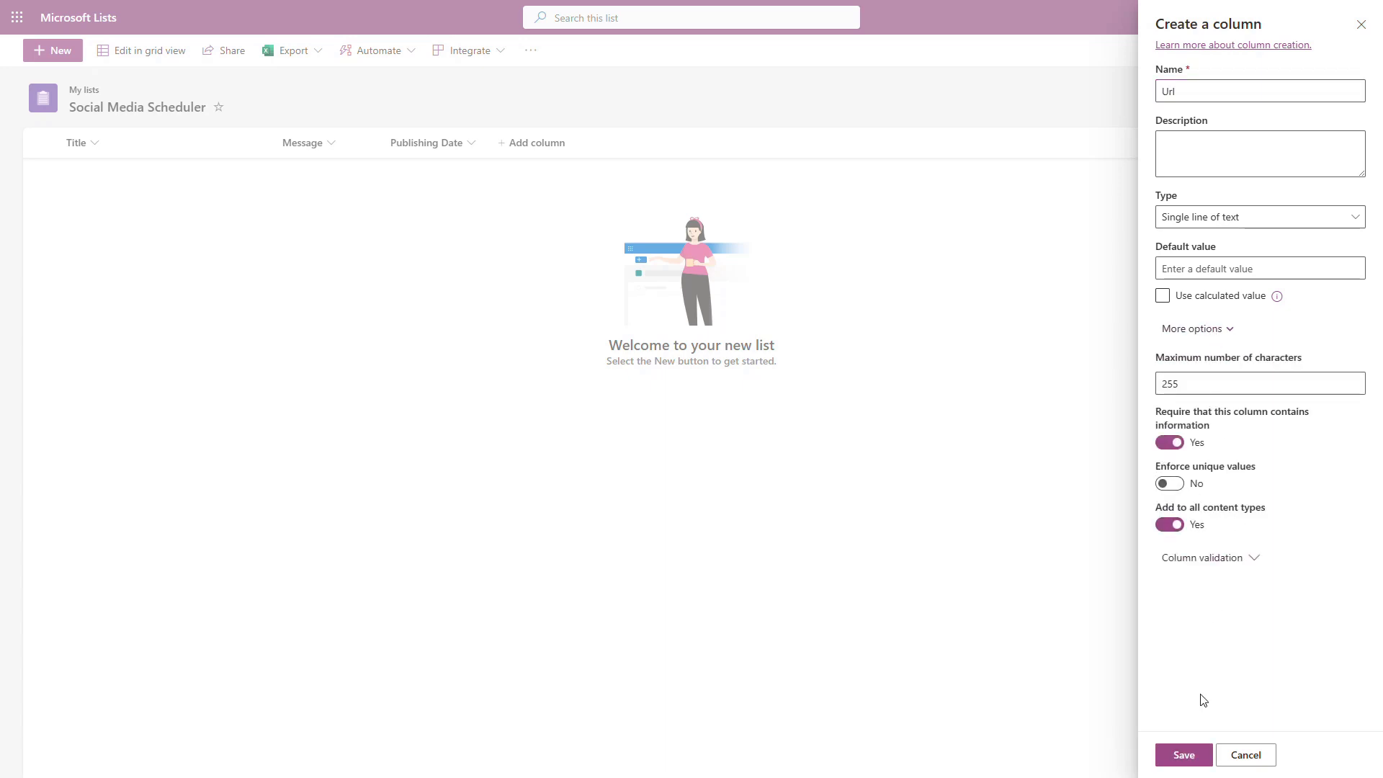
click(1199, 760)
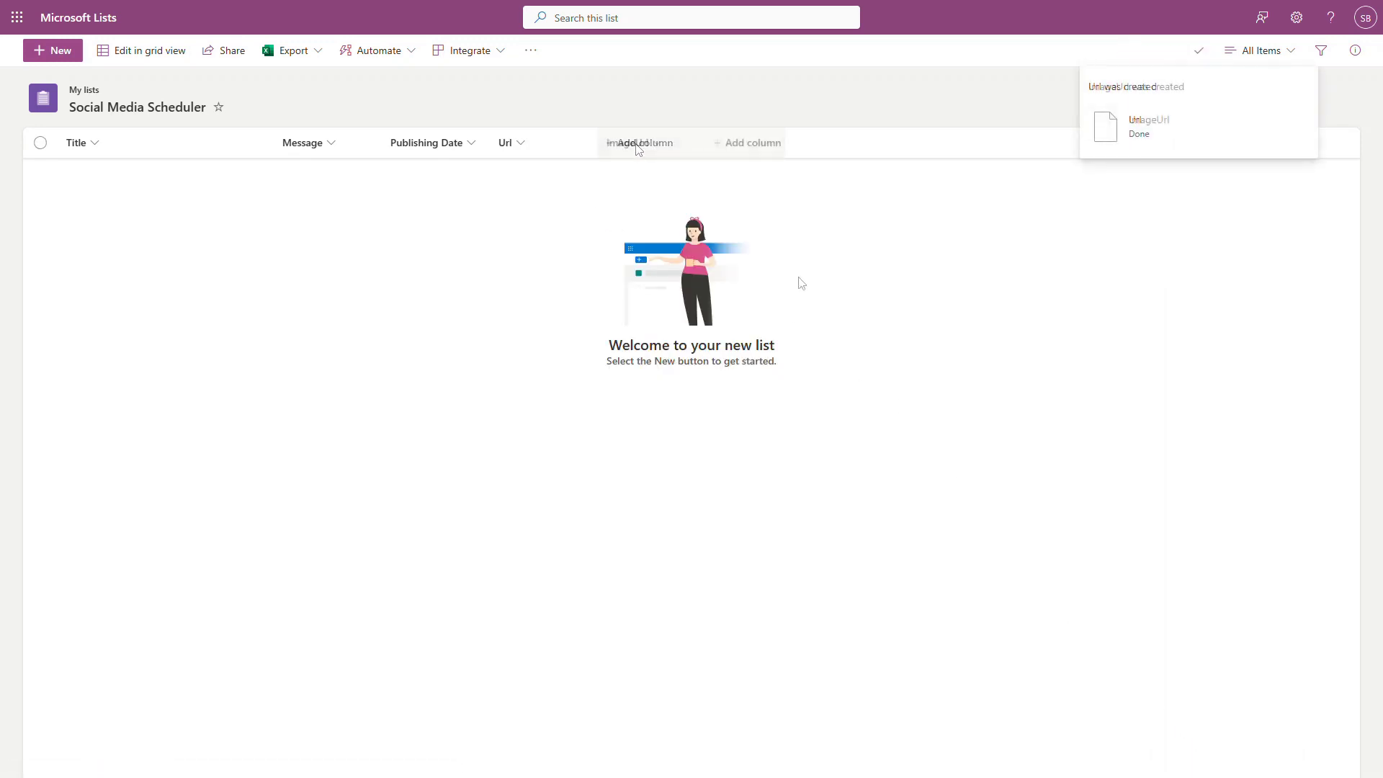
Open the new item form and examine the fields it offers for a scheduled post.
click(64, 57)
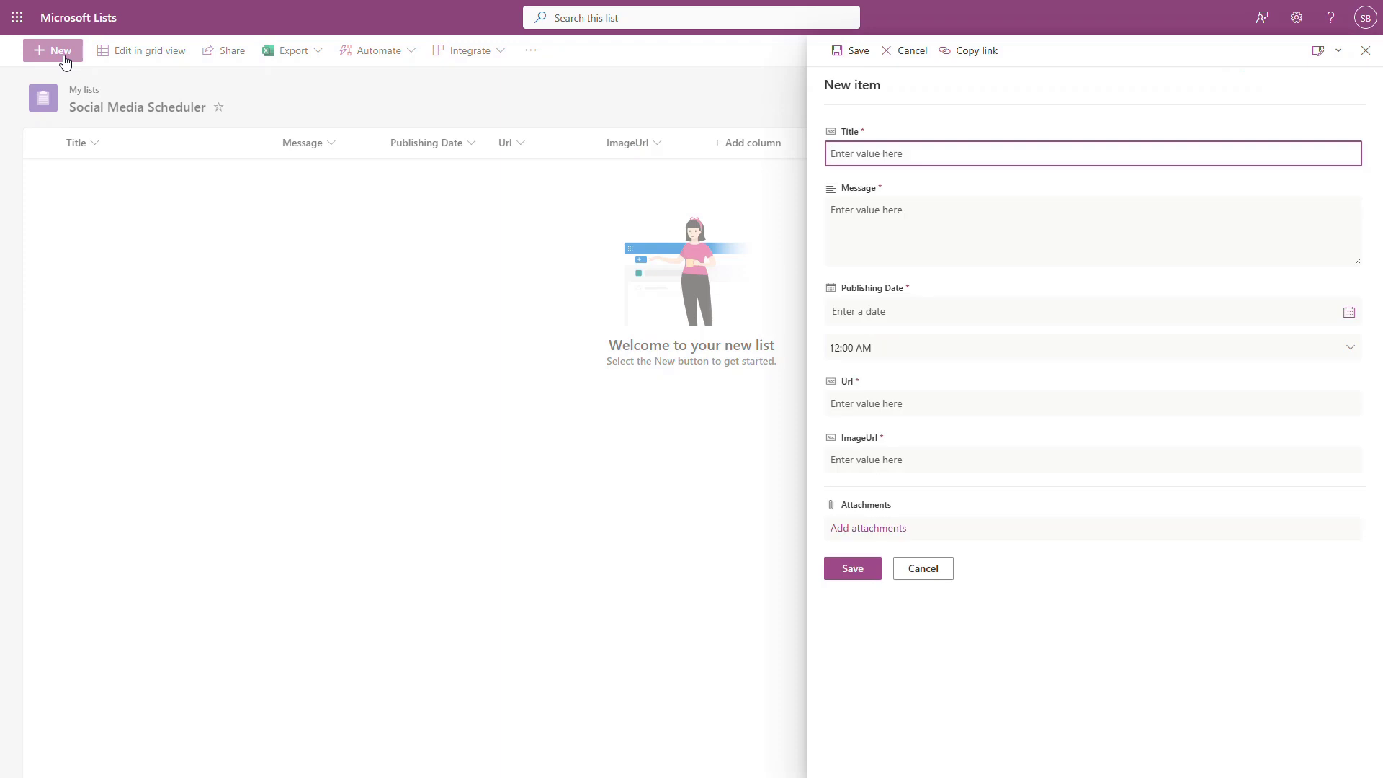
click(975, 302)
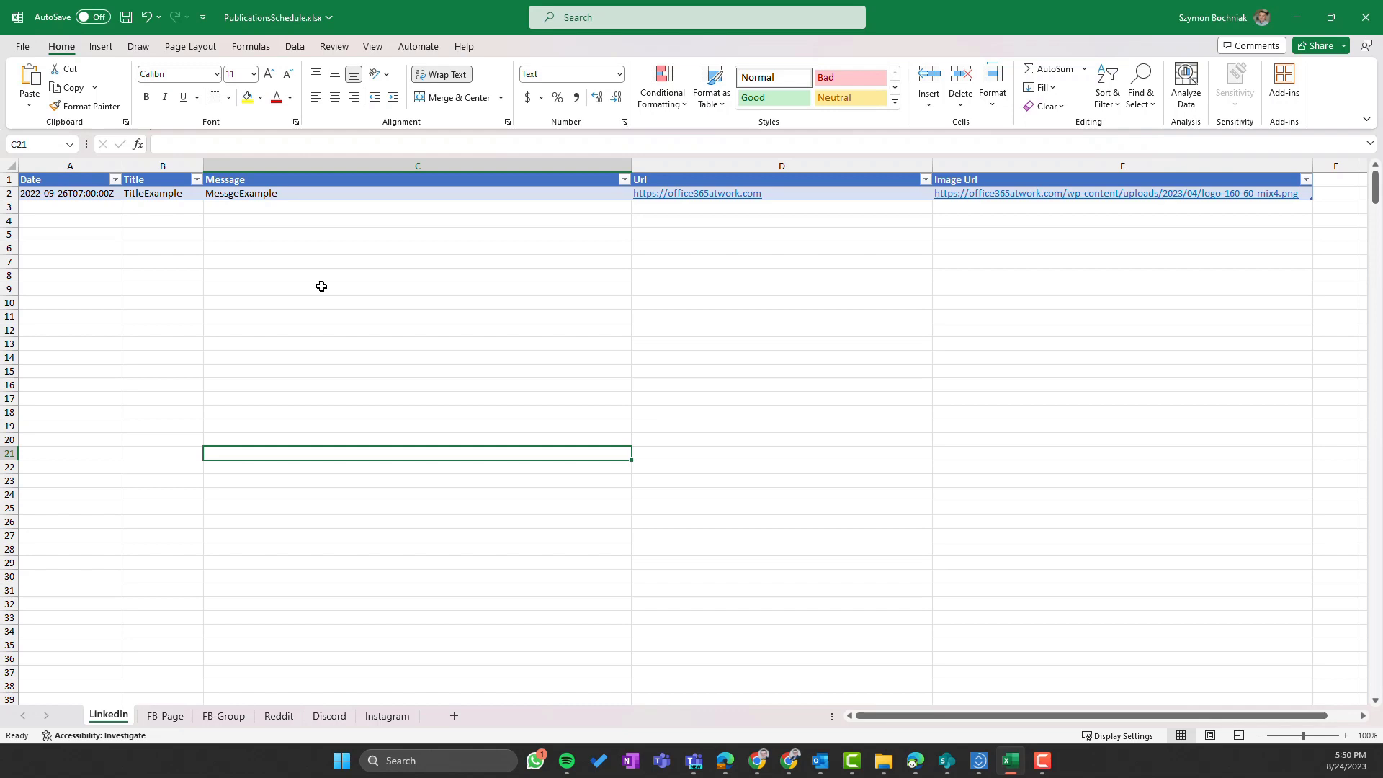
Switch to the PublicationsSchedule.xlsx workbook in Excel and examine each column header of the table on the LinkedIn sheet.
click(70, 185)
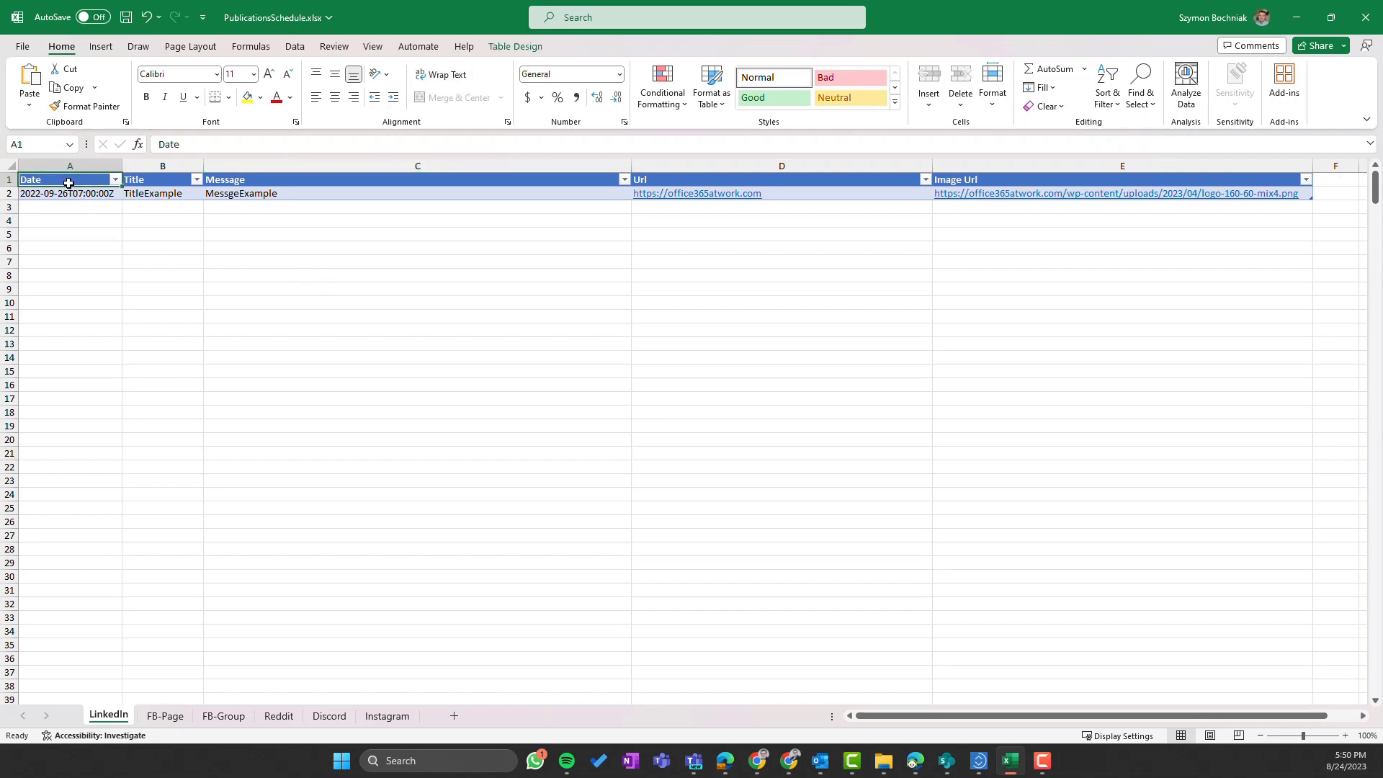
click(151, 186)
click(298, 181)
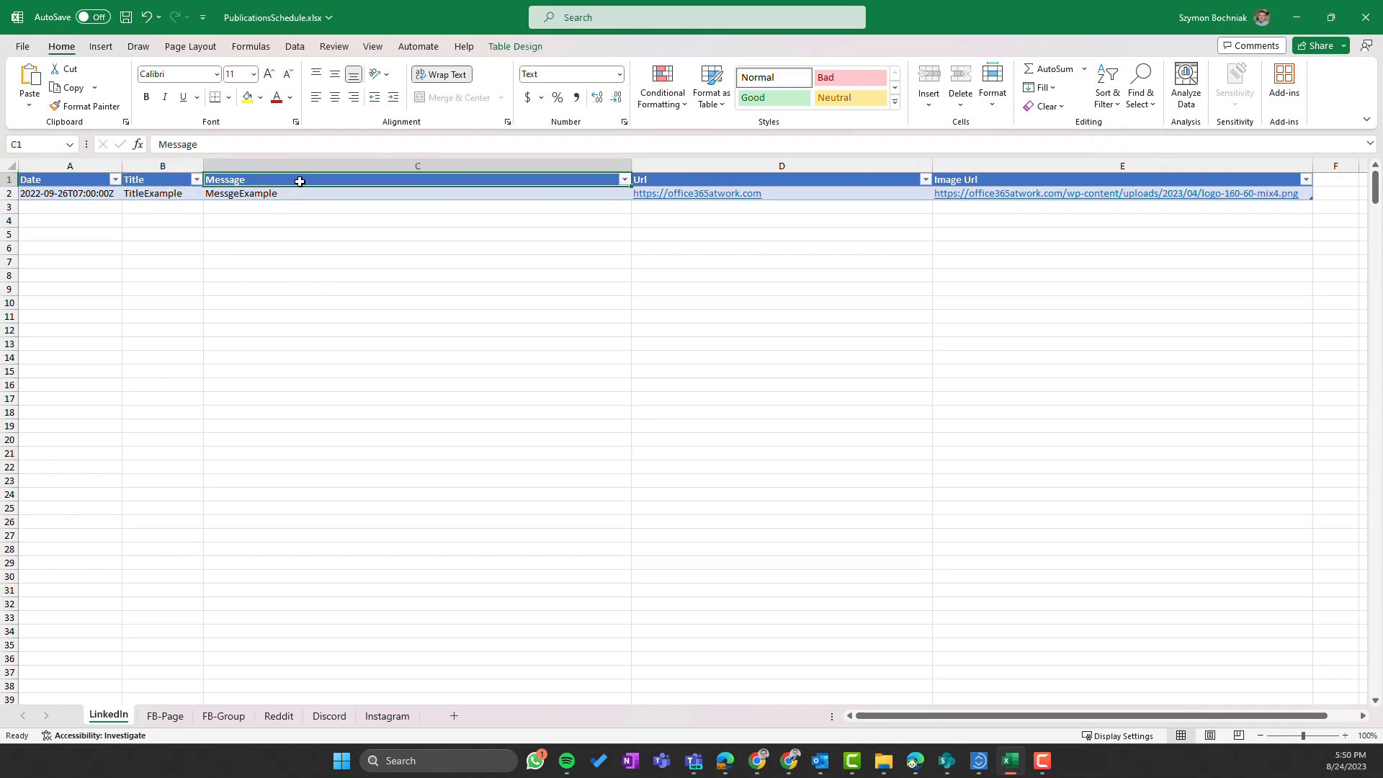
click(670, 179)
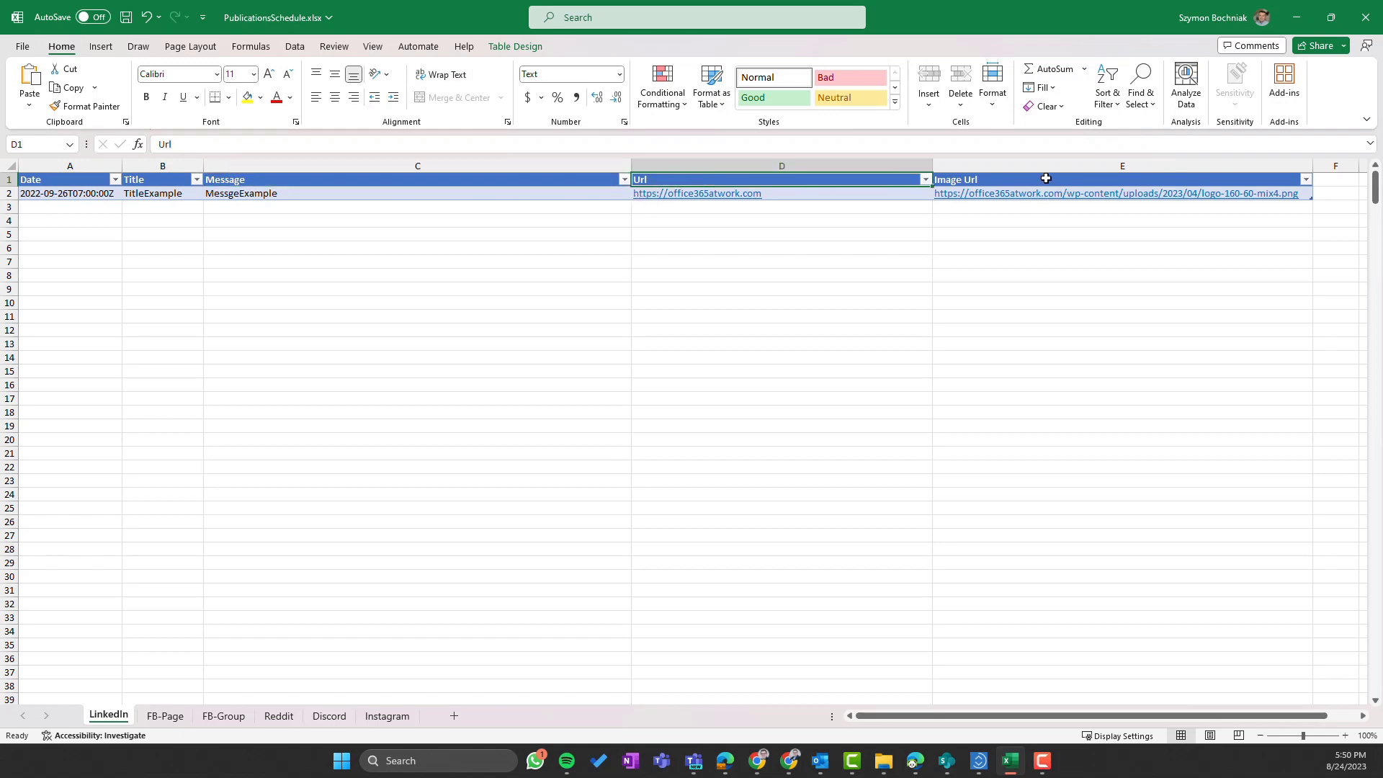
click(1044, 179)
Select the LinkedIn sheet's table range A1:E2 and review the table insertion command and the table's name and design settings.
drag(72, 180, 1116, 193)
click(105, 47)
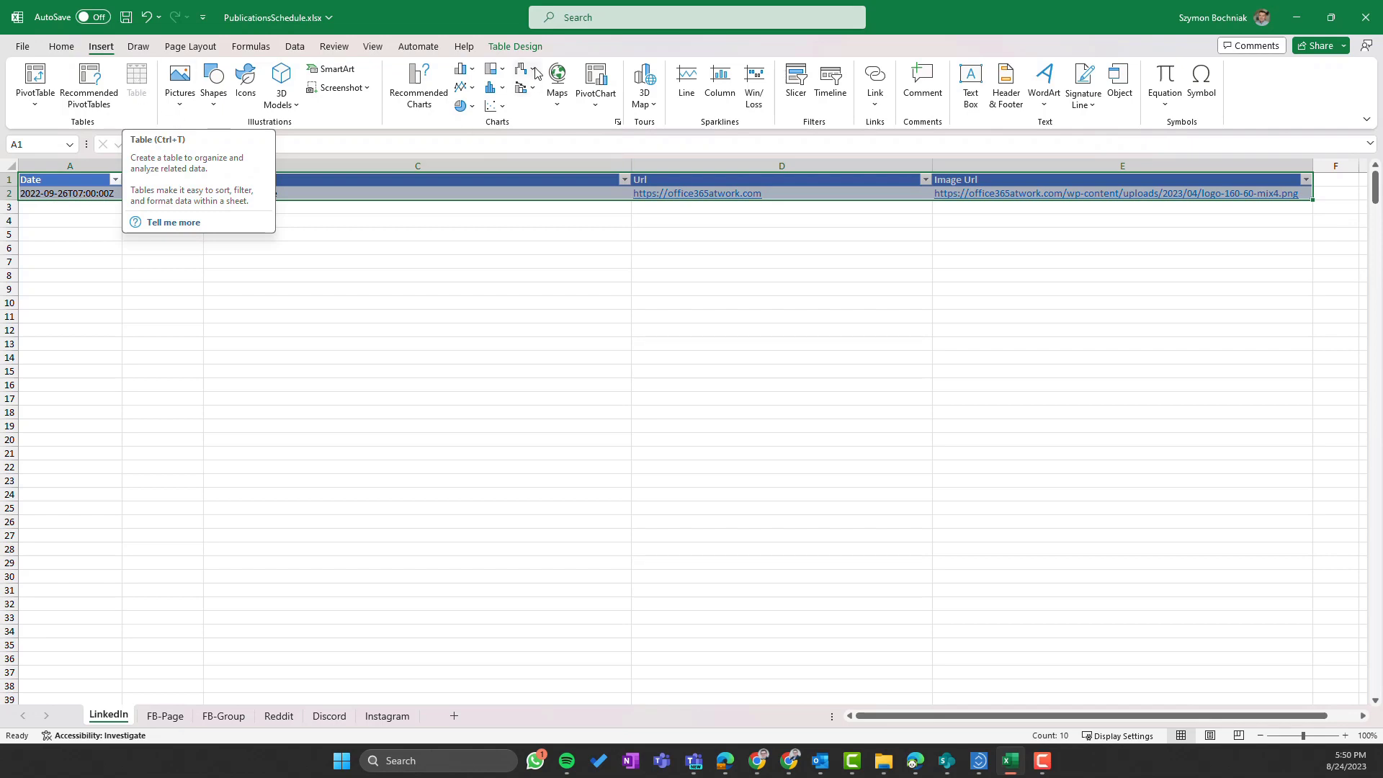
click(526, 51)
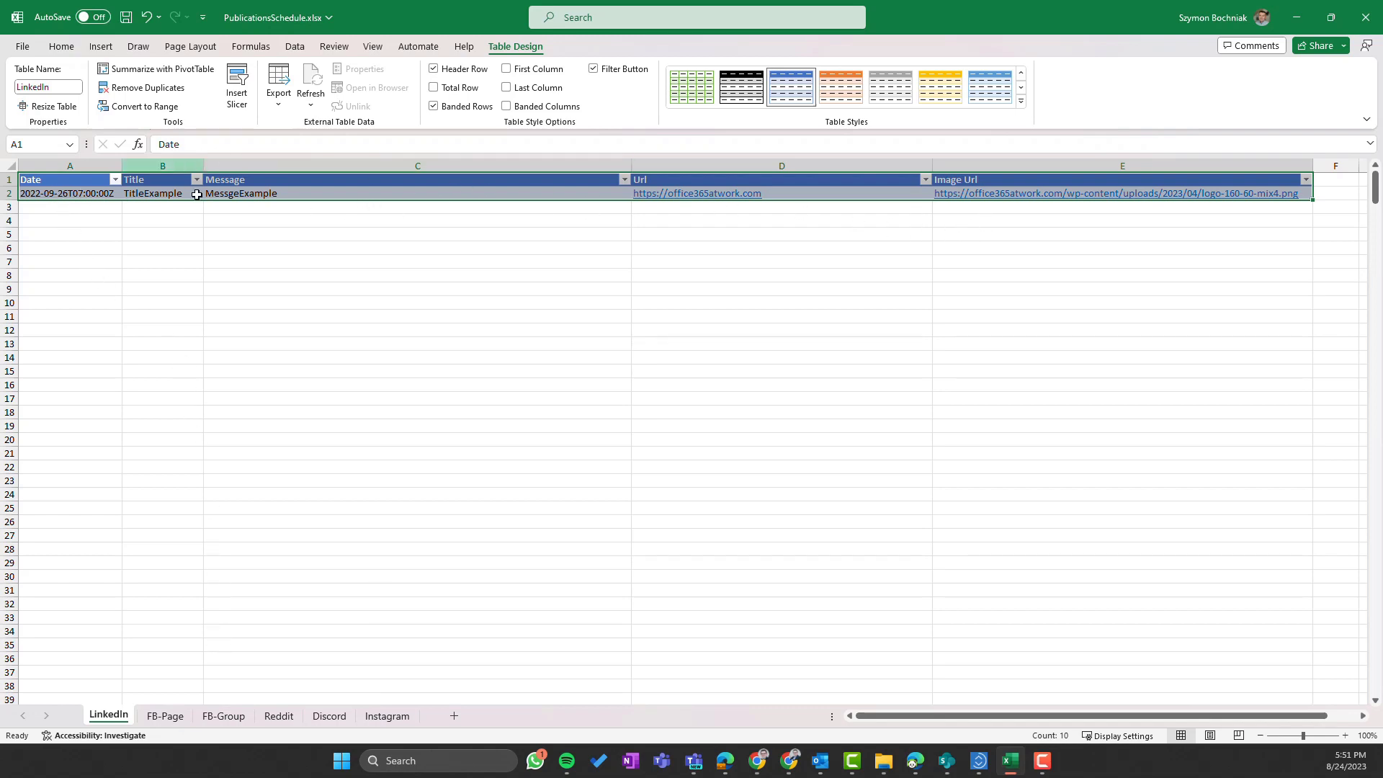
click(106, 47)
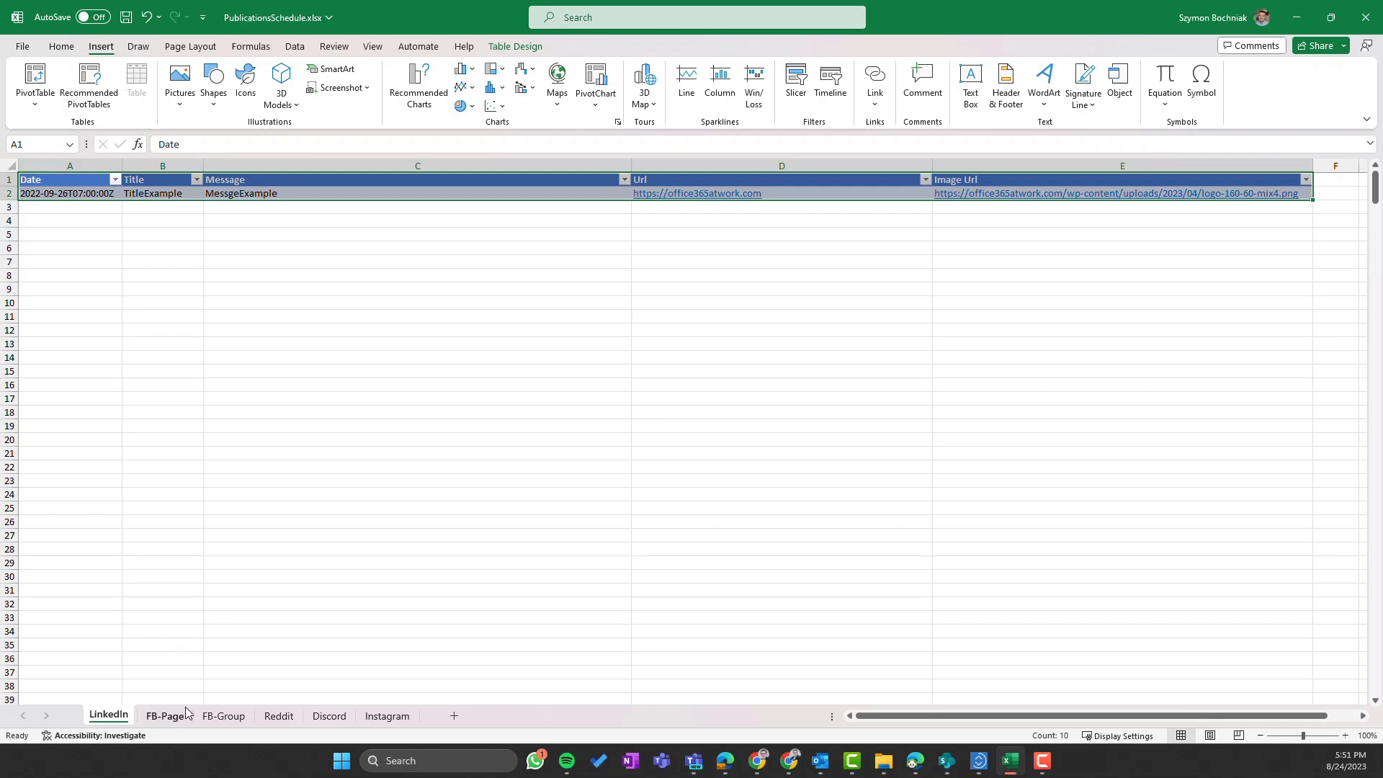
Review the tables and their names on the FB-Page, FB-Group, Reddit, Discord and Instagram sheets.
click(164, 715)
click(61, 180)
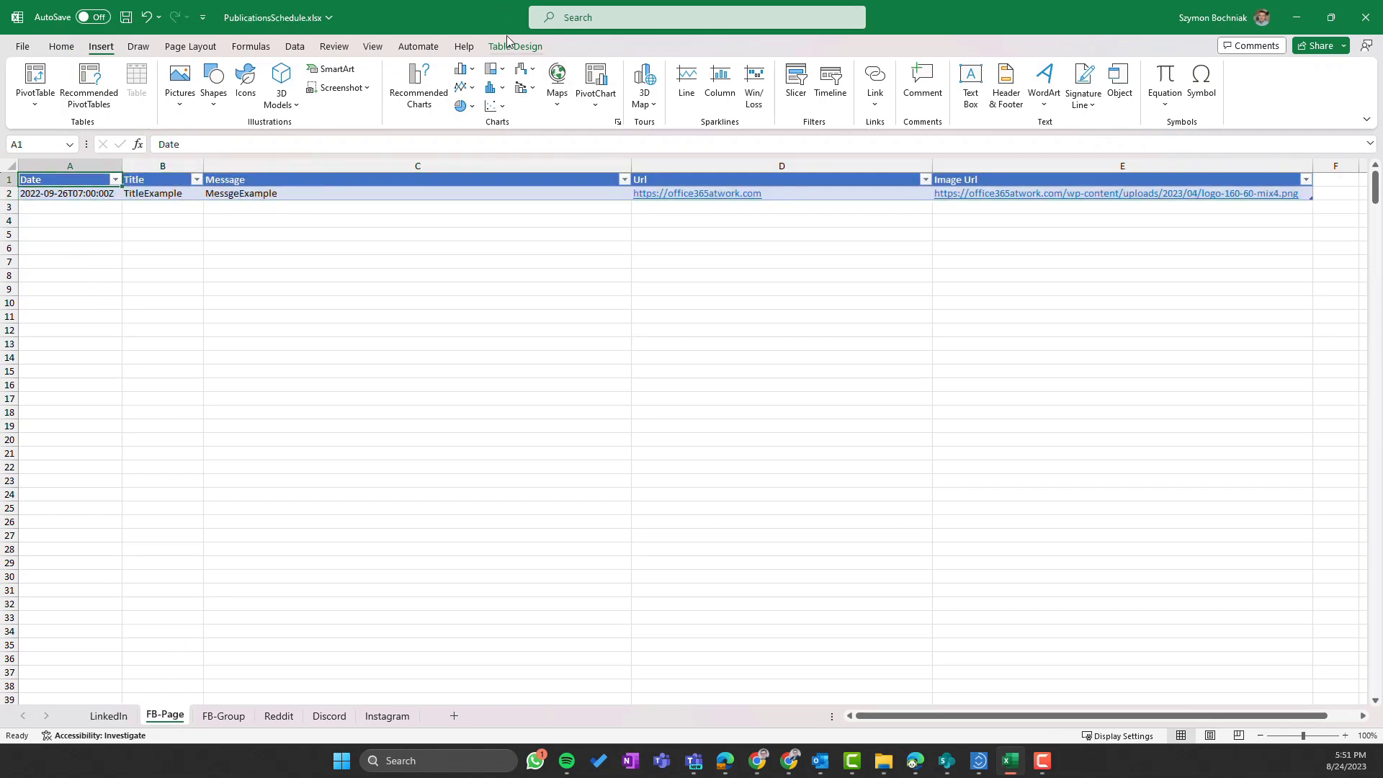
click(513, 45)
click(250, 717)
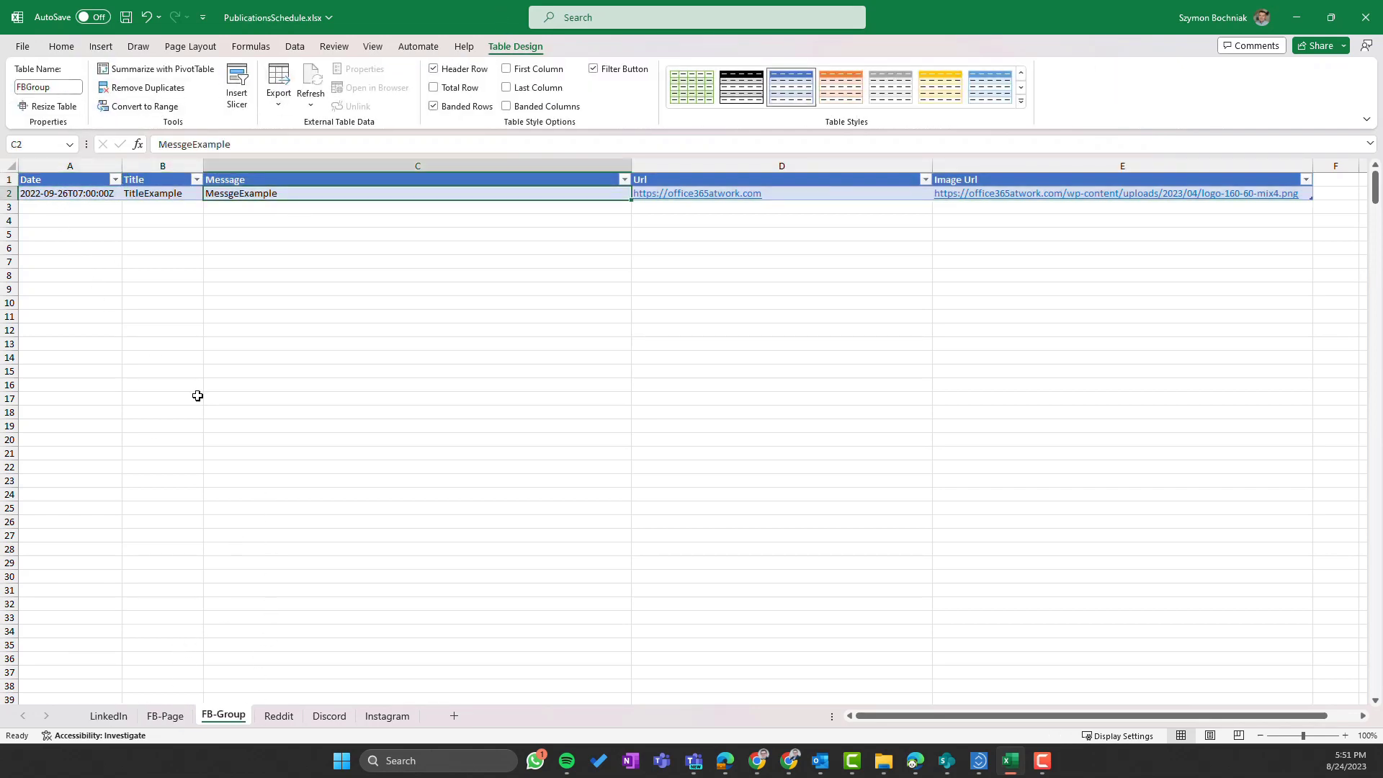
click(285, 723)
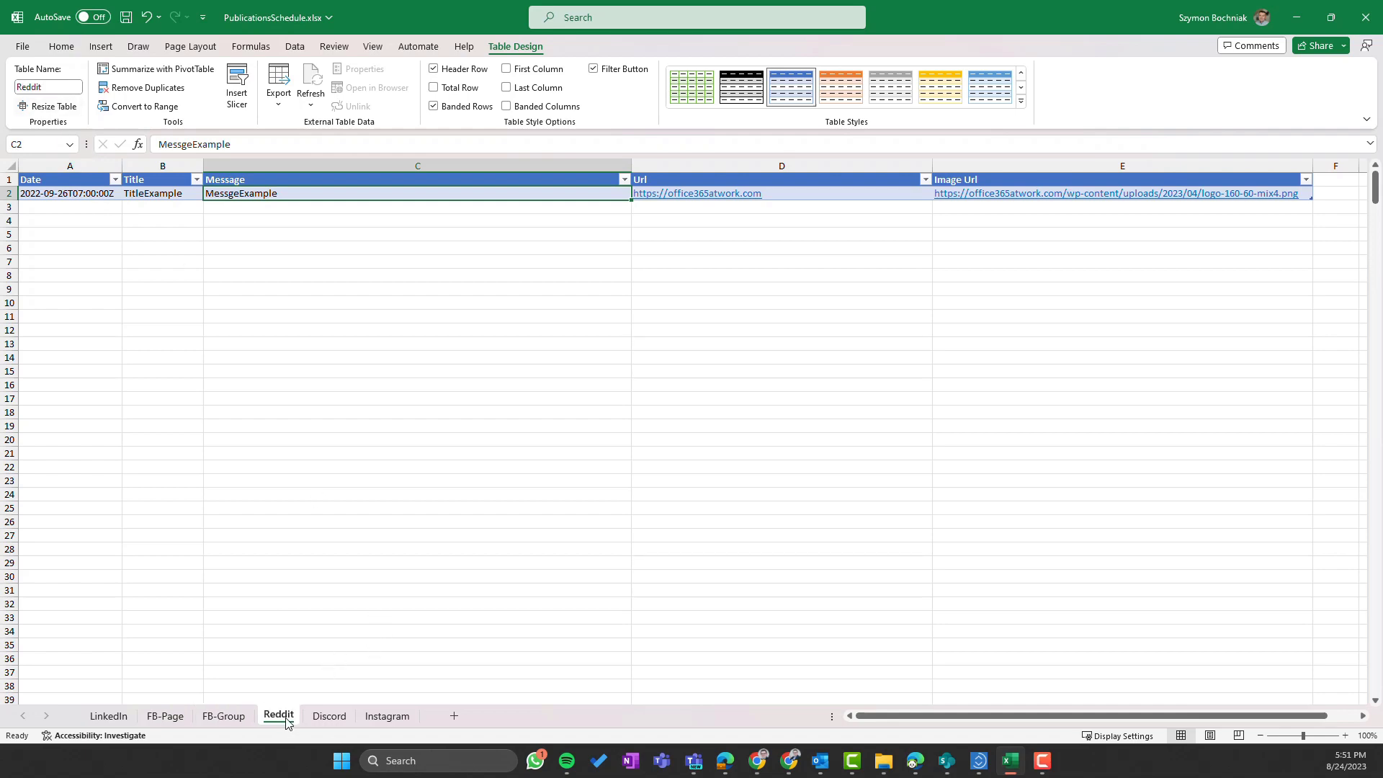
click(333, 718)
click(394, 721)
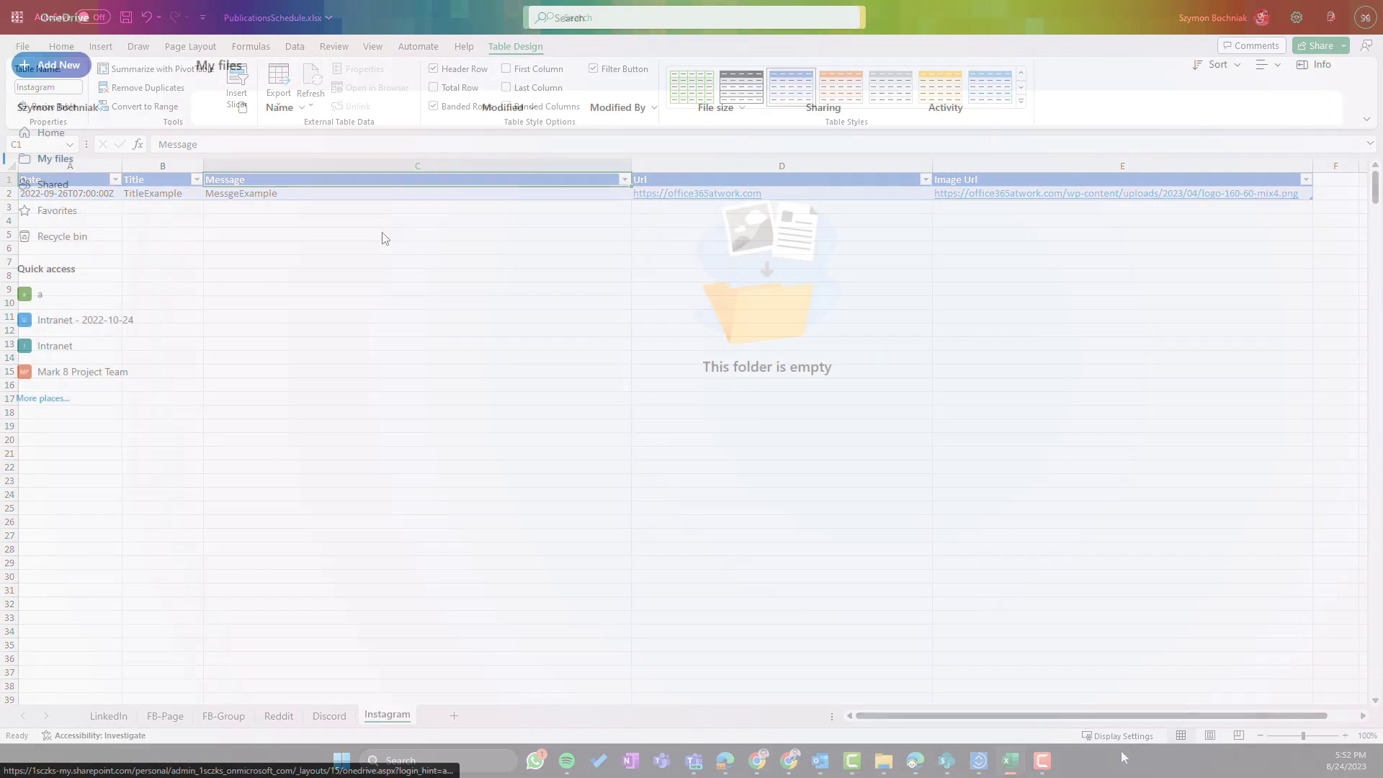
Switch to OneDrive and create a folder named SocialPublishing in My files.
click(78, 72)
click(77, 95)
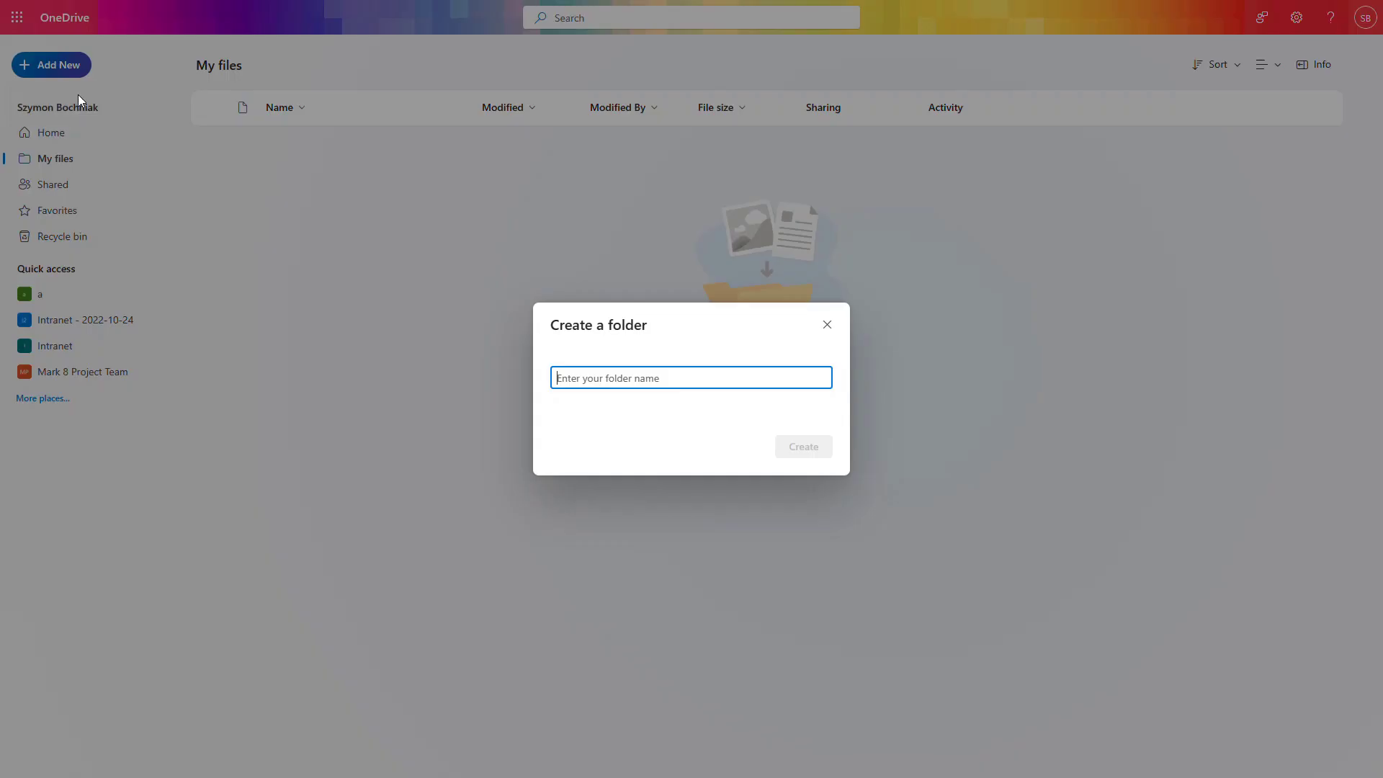
text(Social)
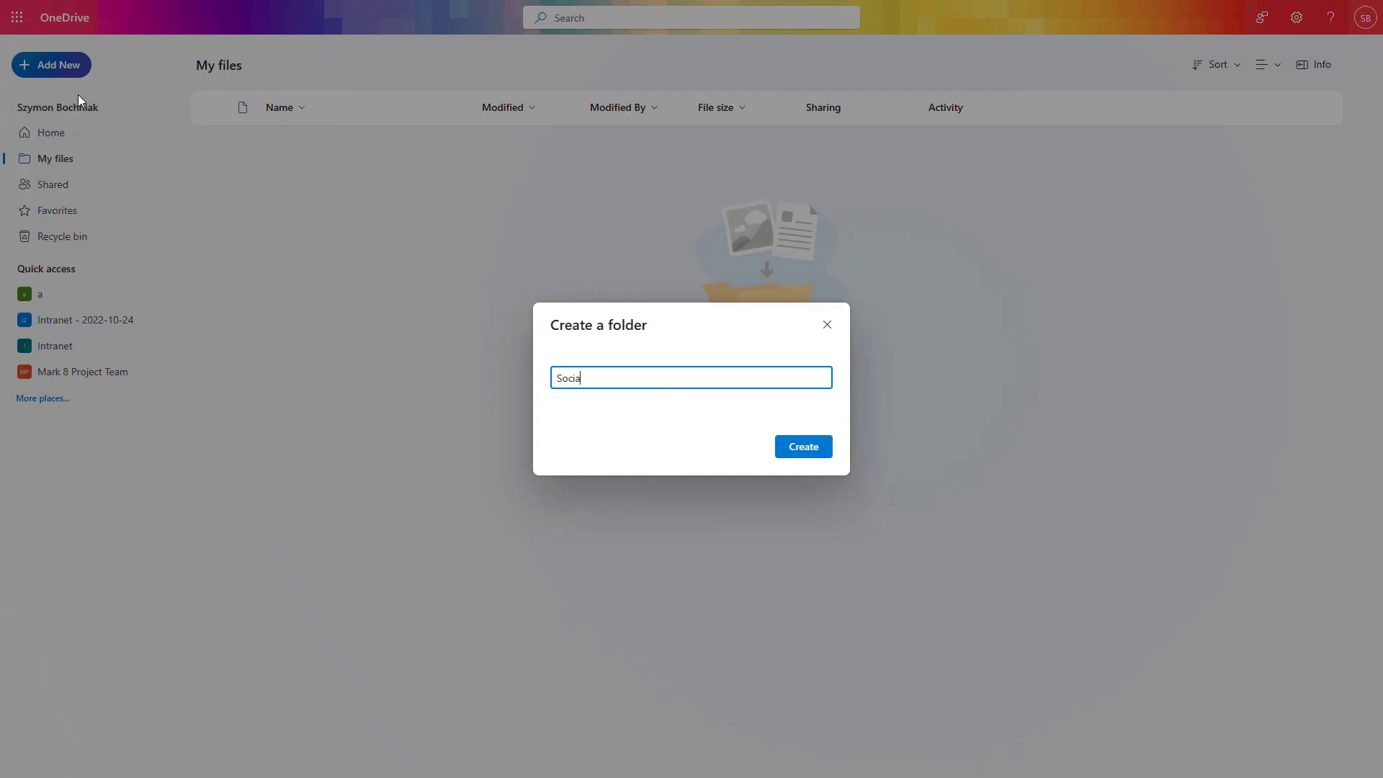
text(Publishing)
key(Return)
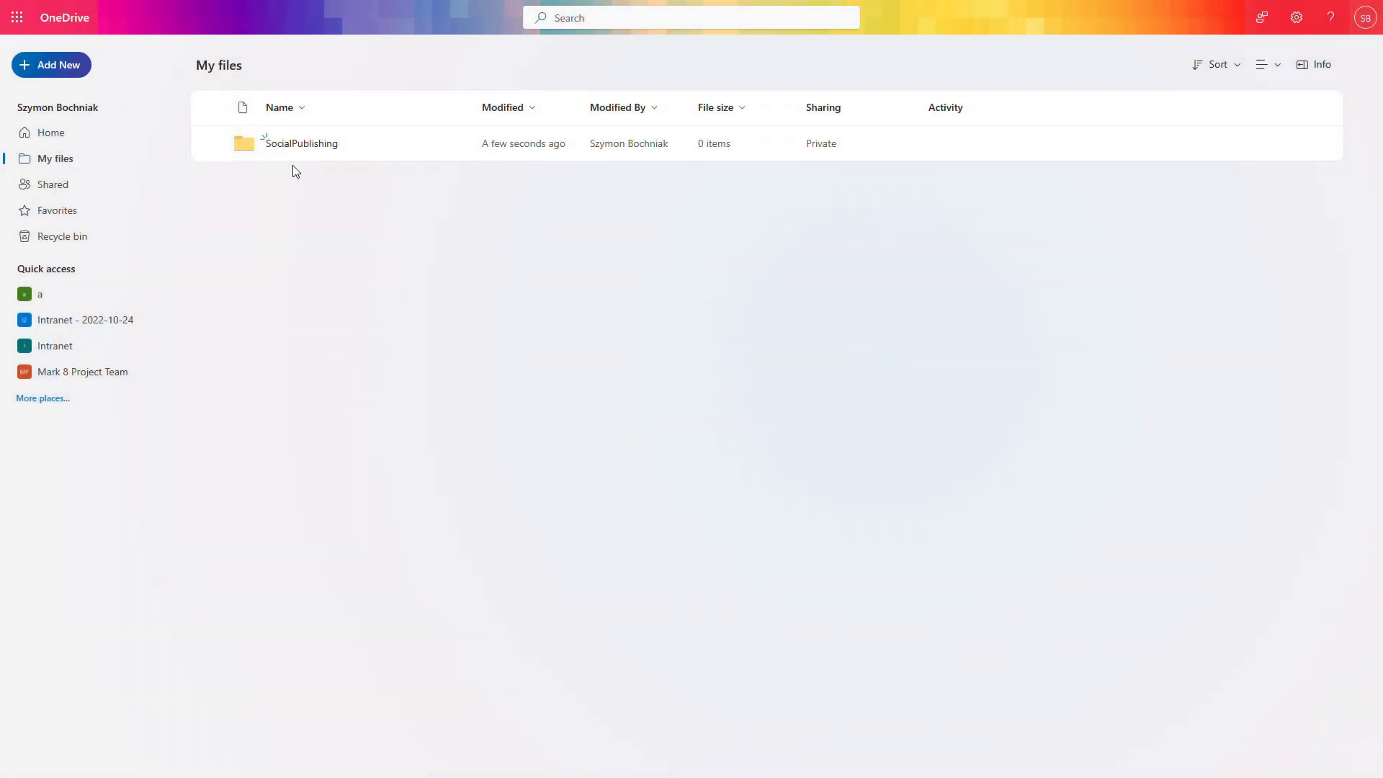
Upload the PublicationsSchedule.xlsx workbook into the SocialPublishing folder.
click(315, 146)
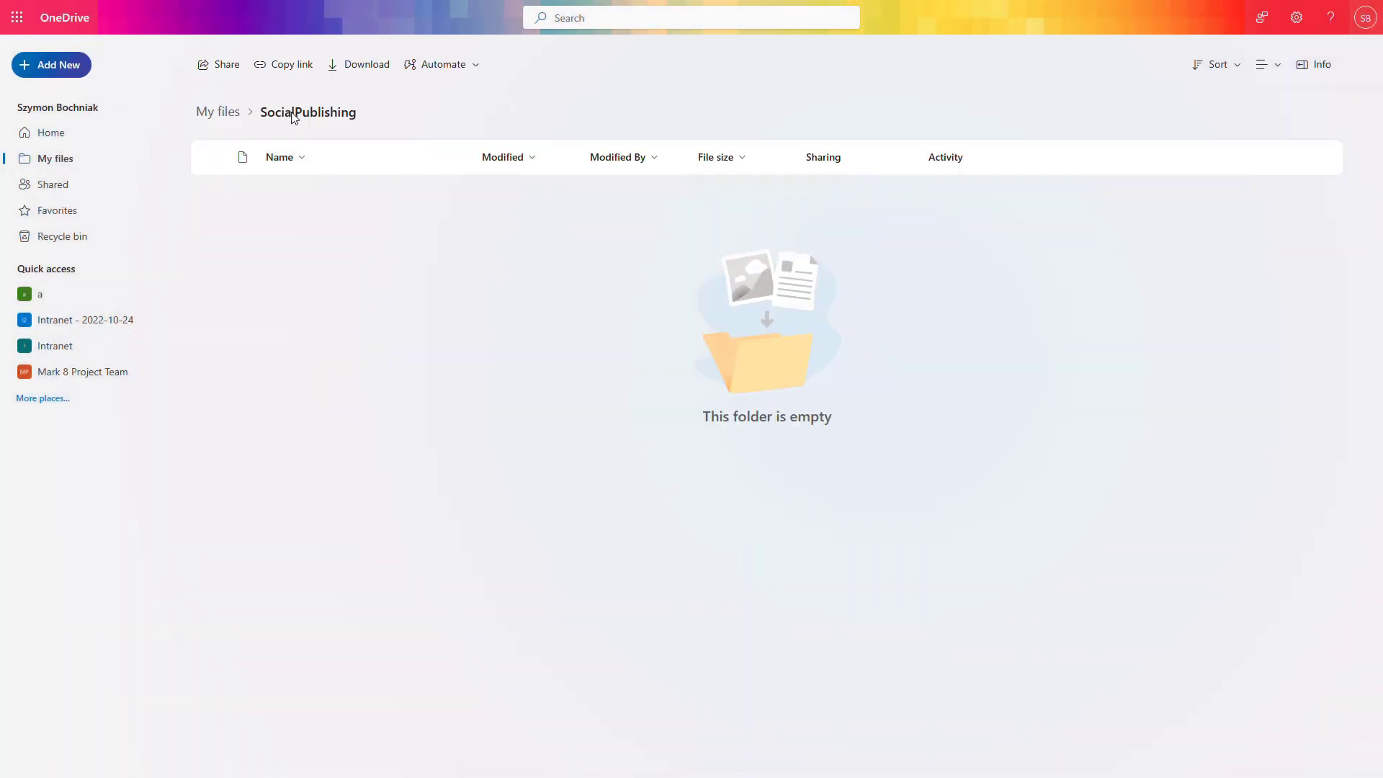
click(70, 65)
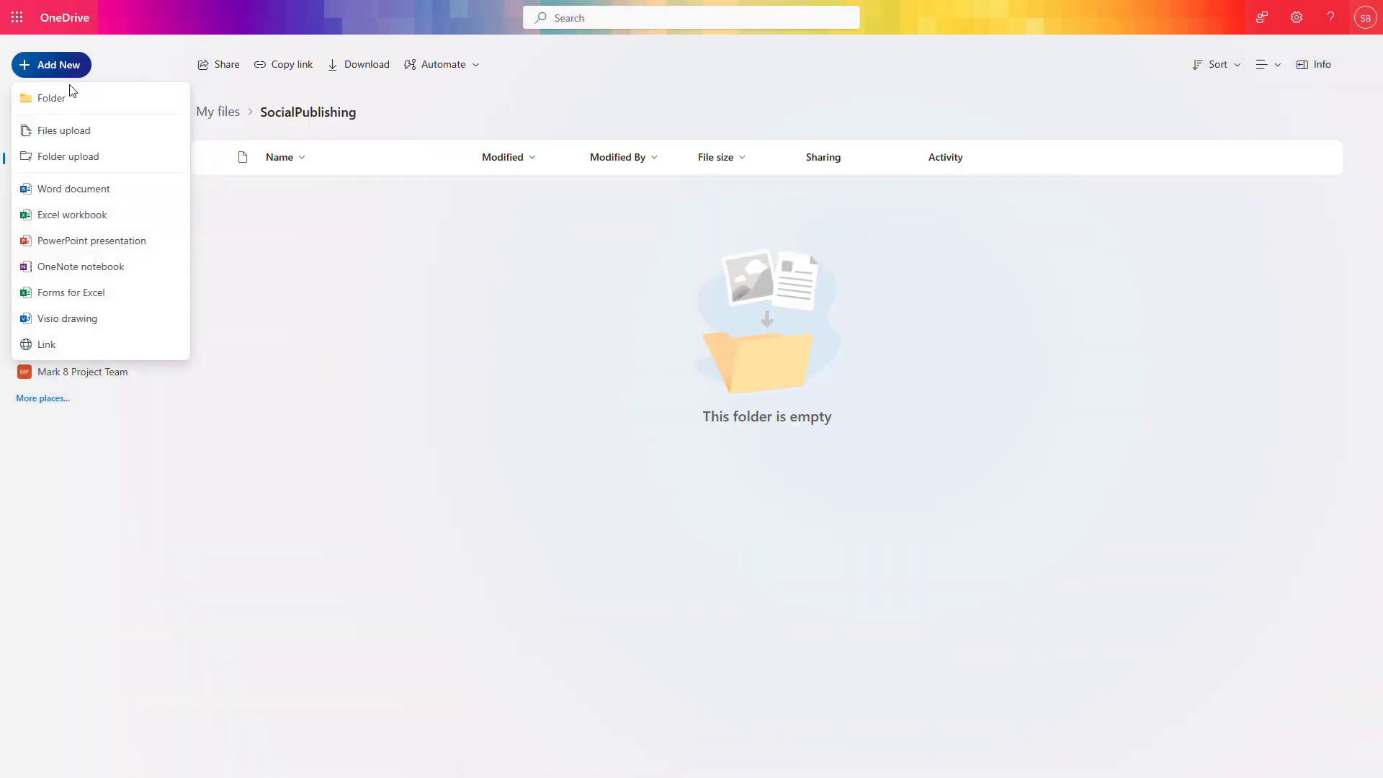
click(79, 132)
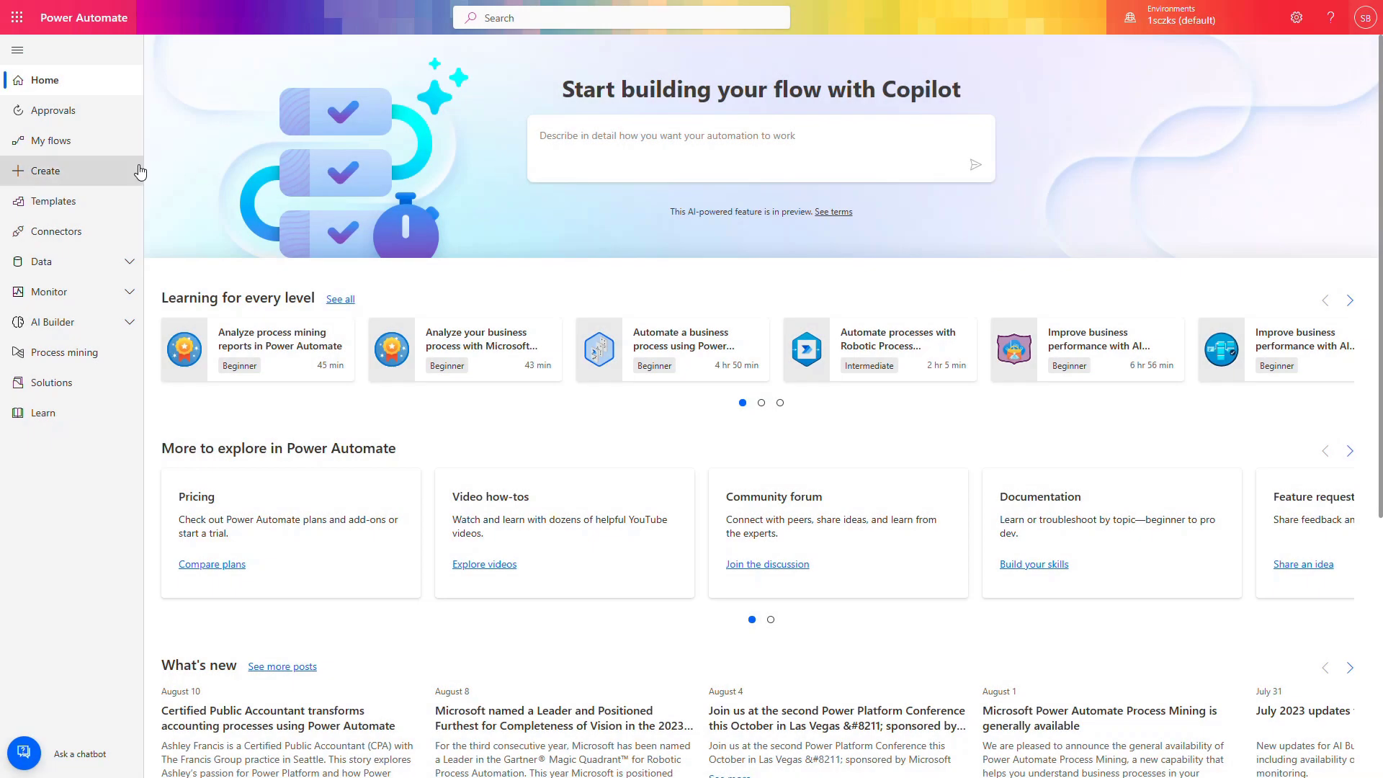
Switch to Power Automate and create an automated cloud flow named SocialMediaScheduler with the SharePoint trigger "When an item is created".
click(88, 176)
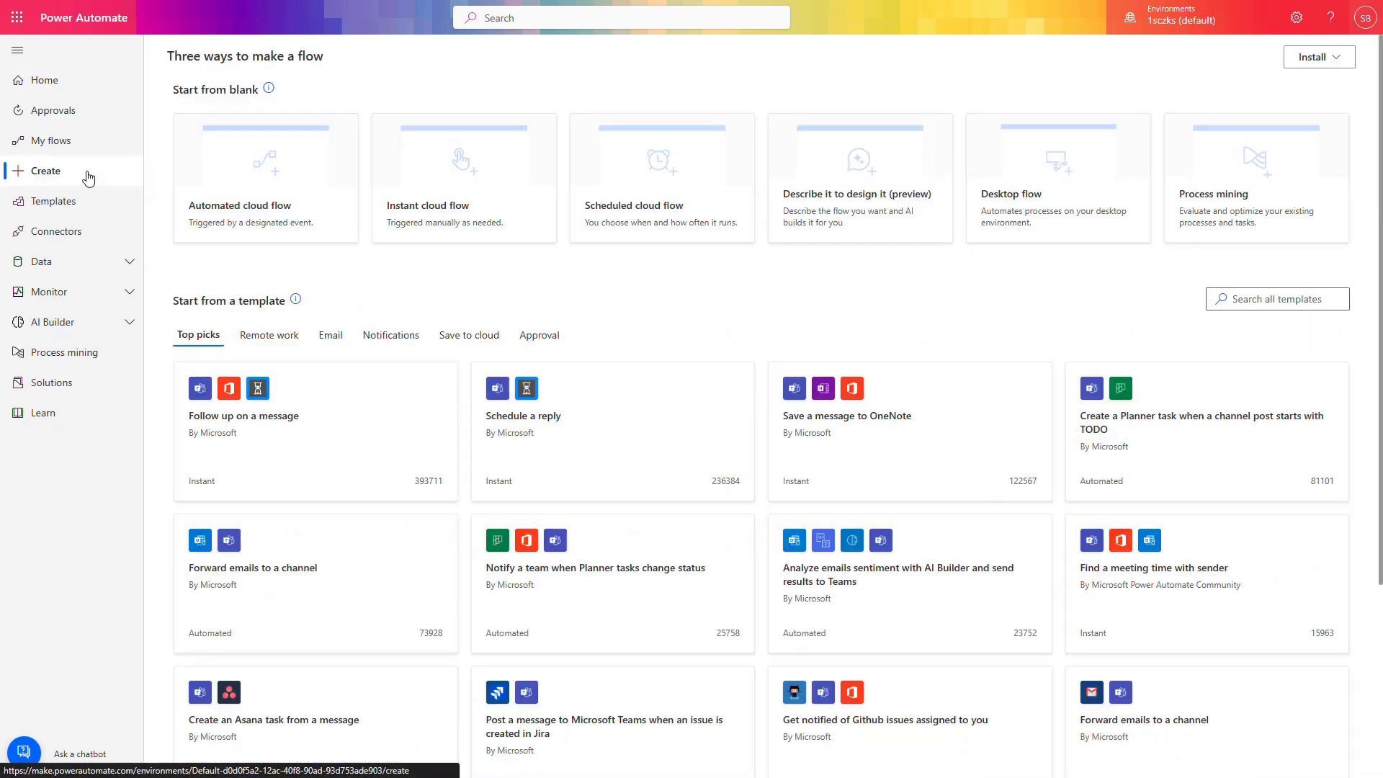
click(267, 170)
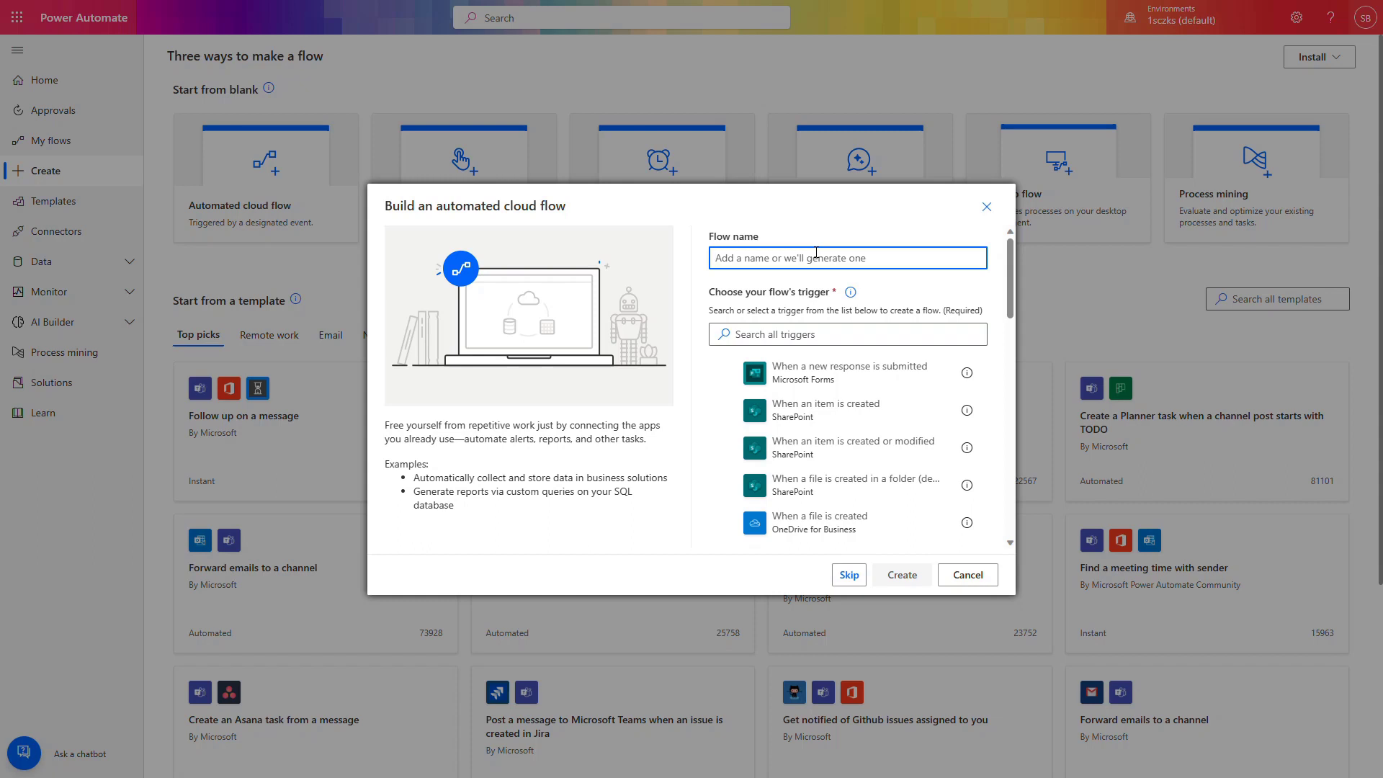
text(SocialMediaScheduler)
click(872, 414)
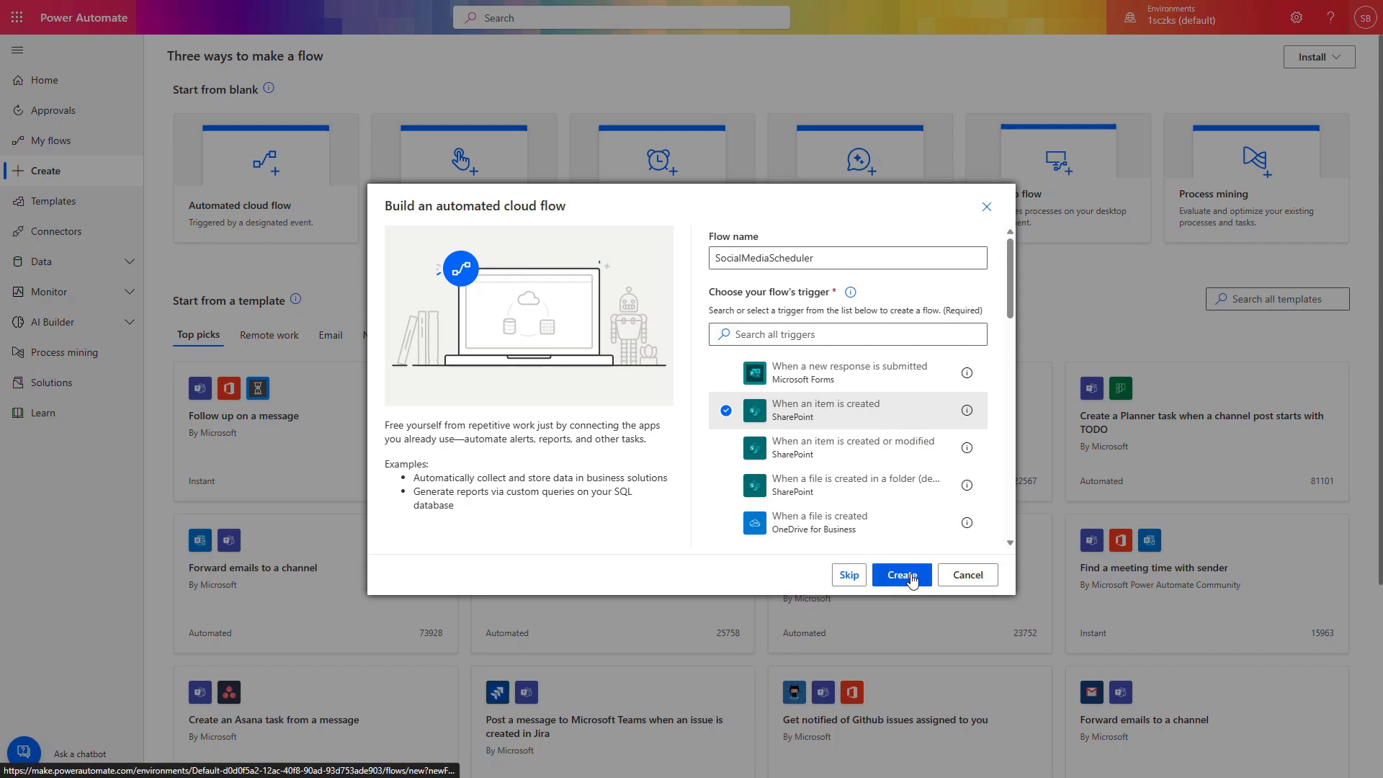
click(911, 579)
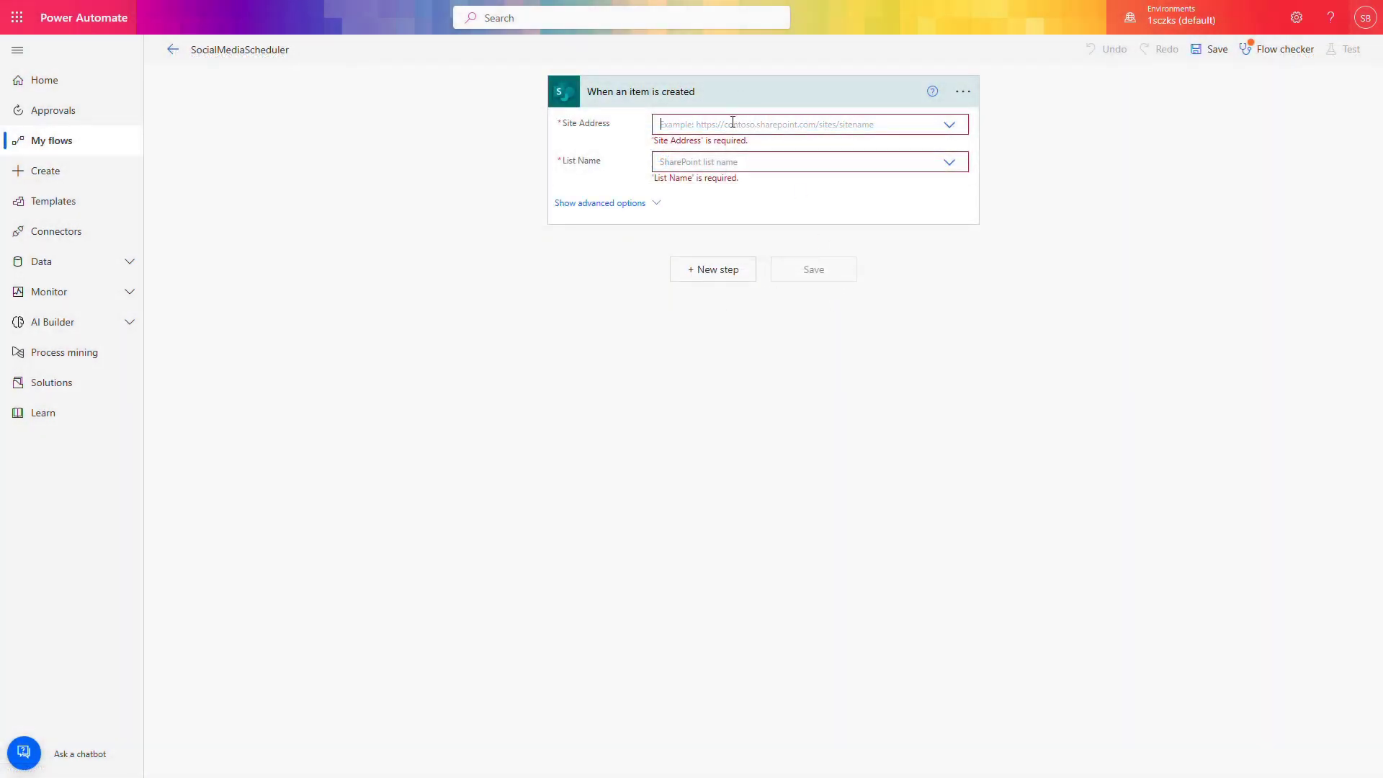
Set the trigger's site address to the personal SharePoint site's URL as a custom value and its list to Social Media Scheduler.
click(732, 122)
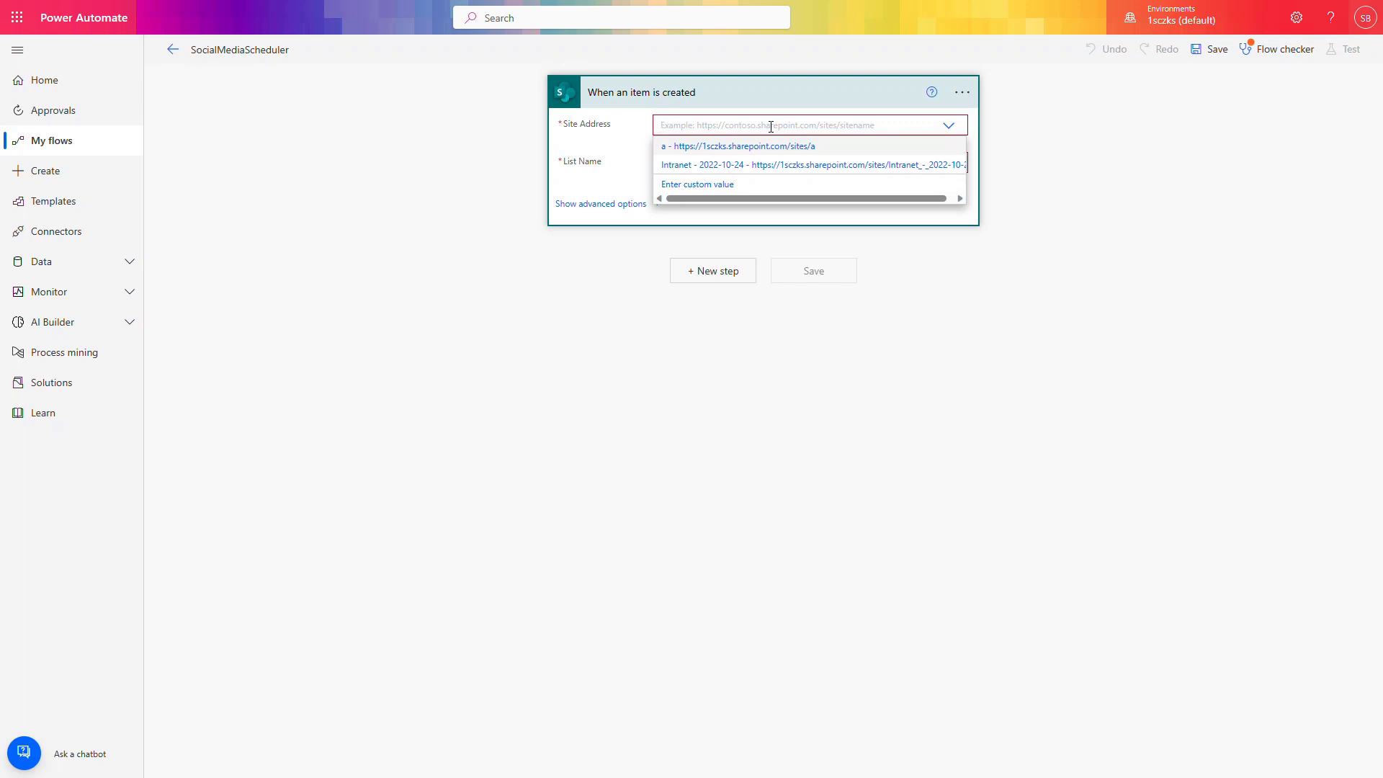
click(756, 184)
text(https://1sczks-my.sharepoint.com/personal/admin_1sczks_onmicrosoft_com/)
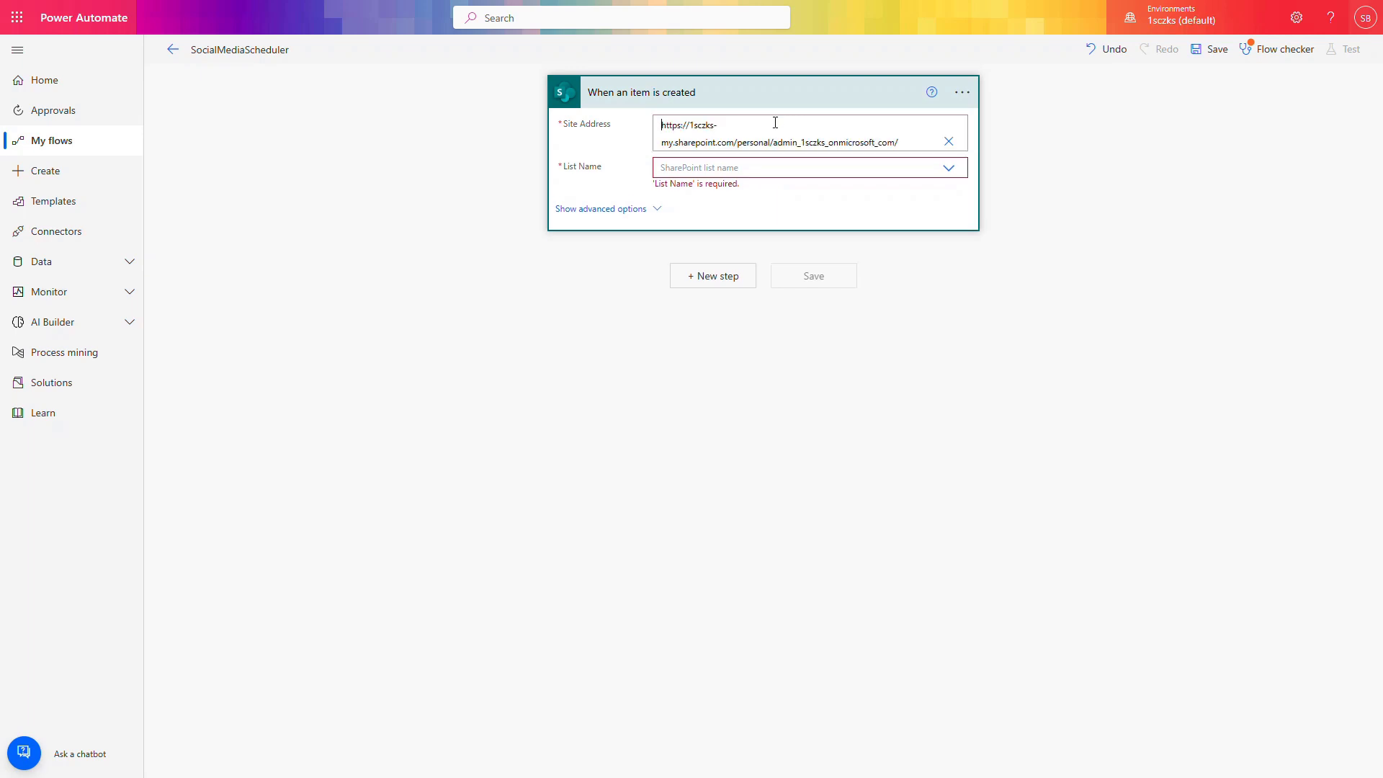
click(952, 169)
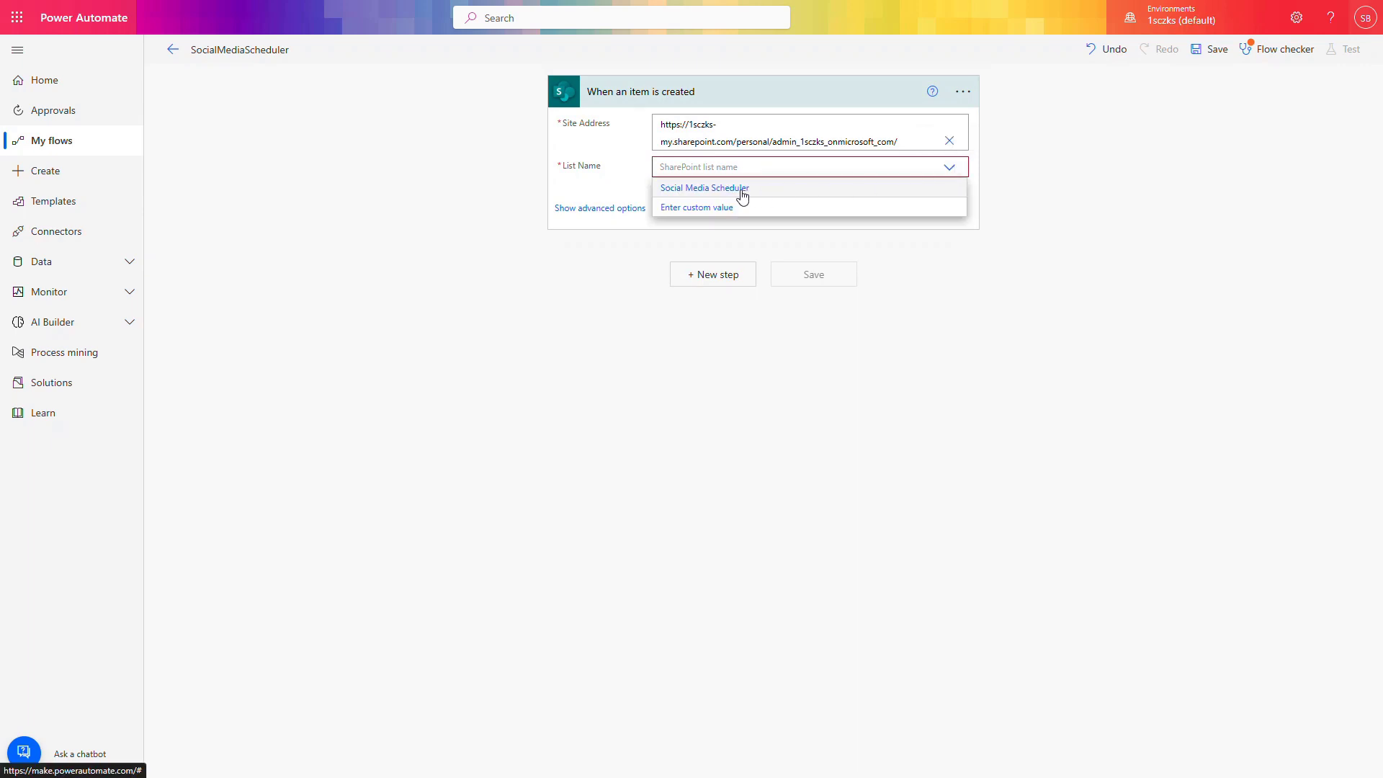
click(743, 197)
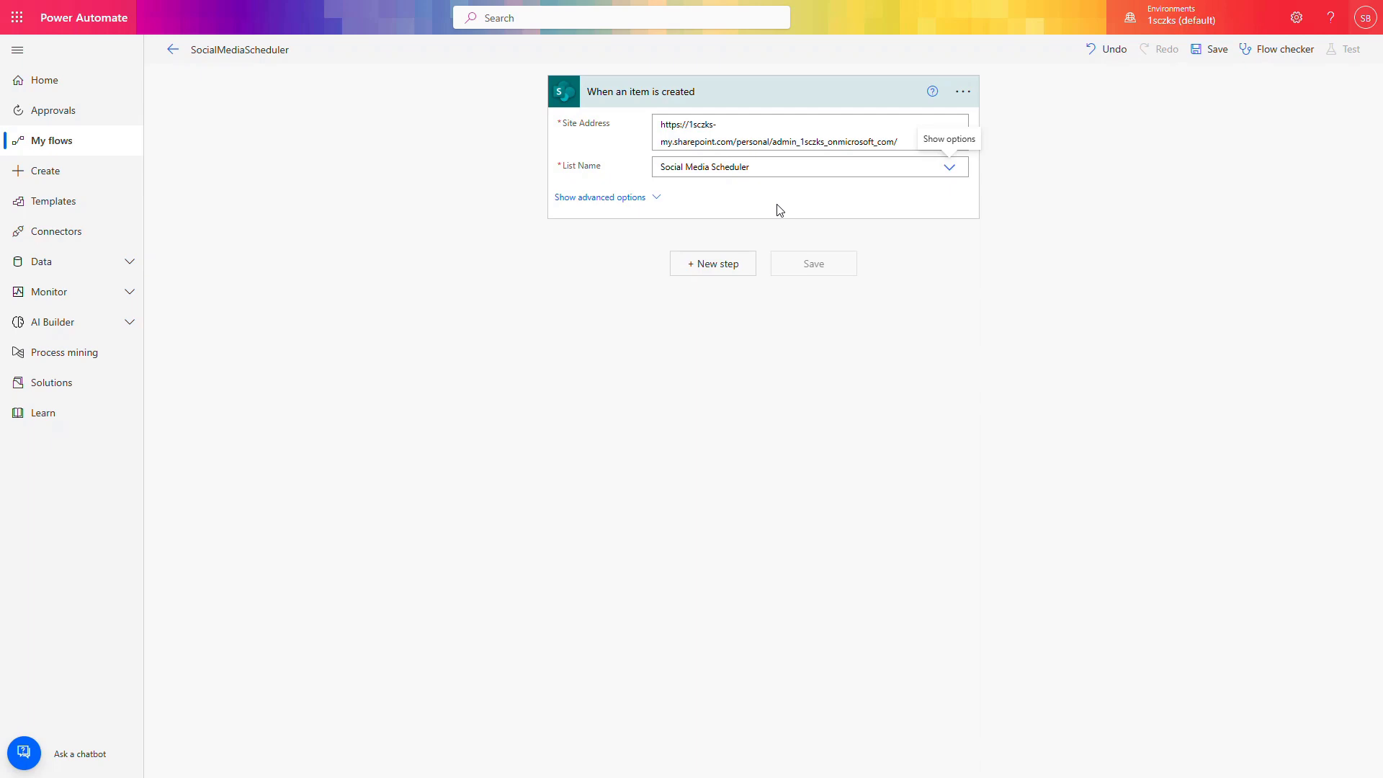
Add a Delay until action after the trigger, with the list item's Publishing Date as its timestamp.
click(737, 264)
text(delay)
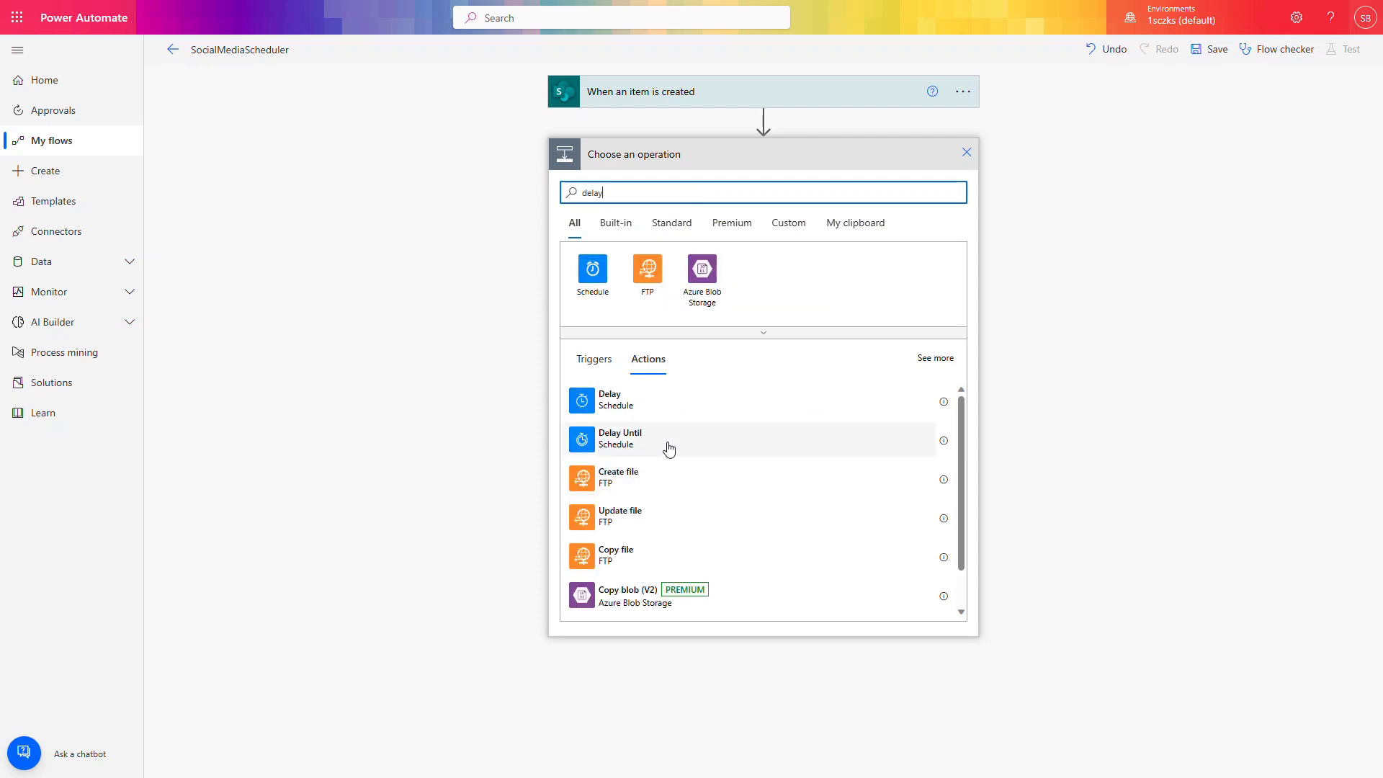
click(669, 448)
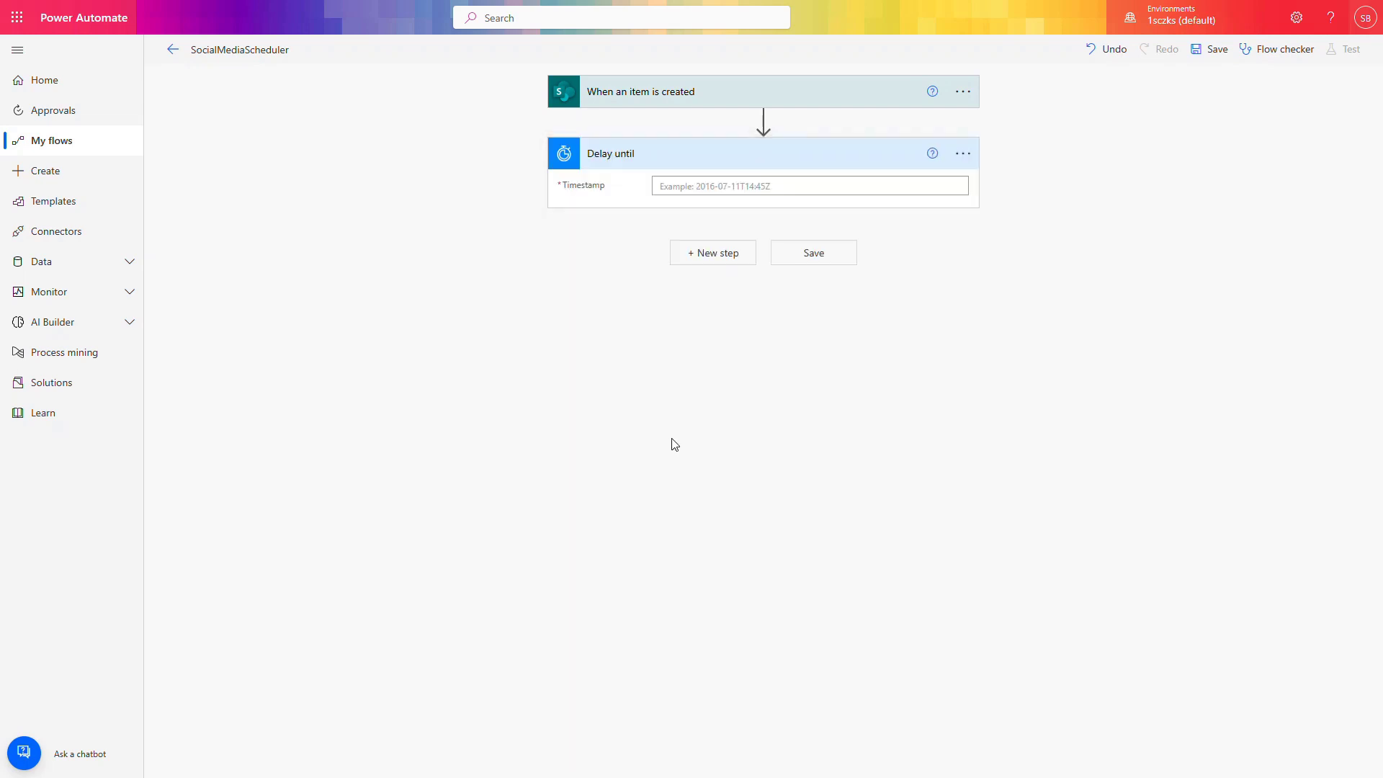
click(751, 188)
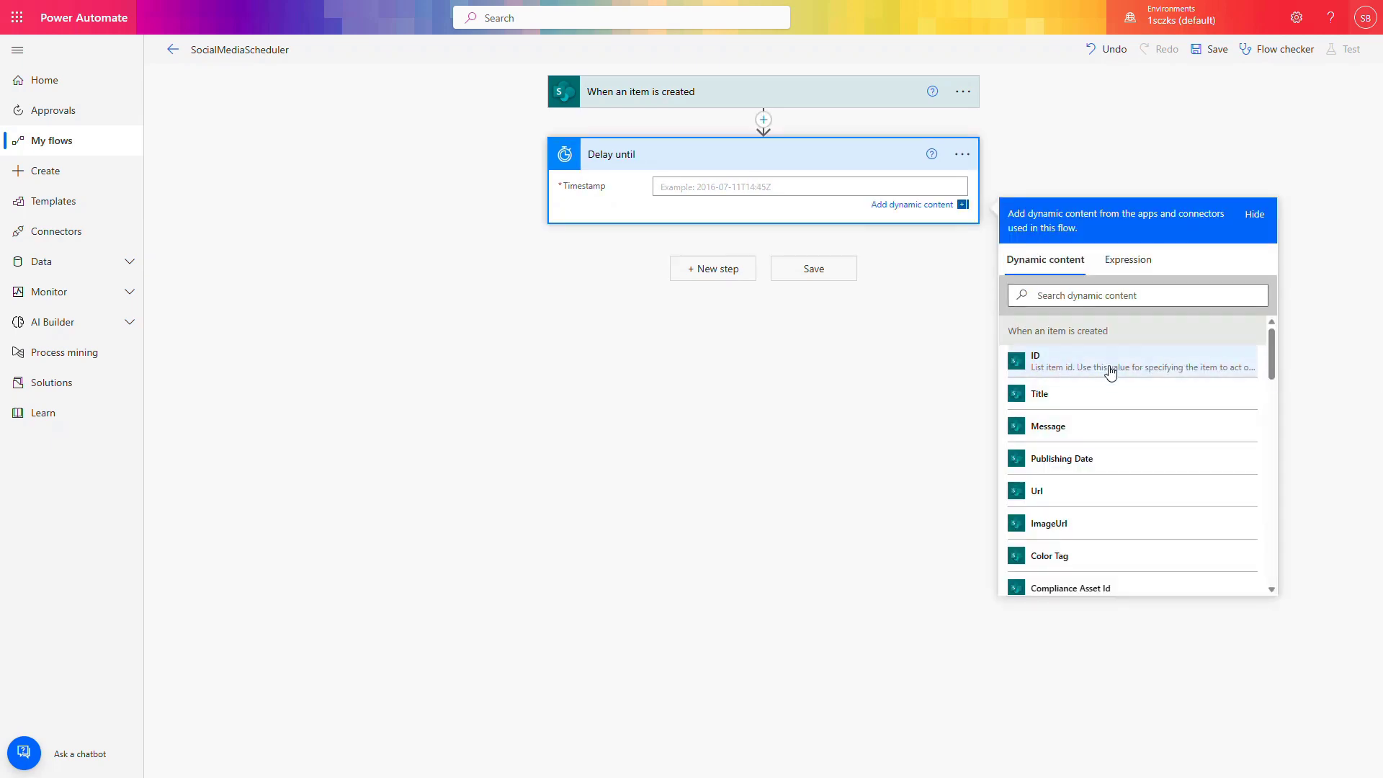
click(1093, 466)
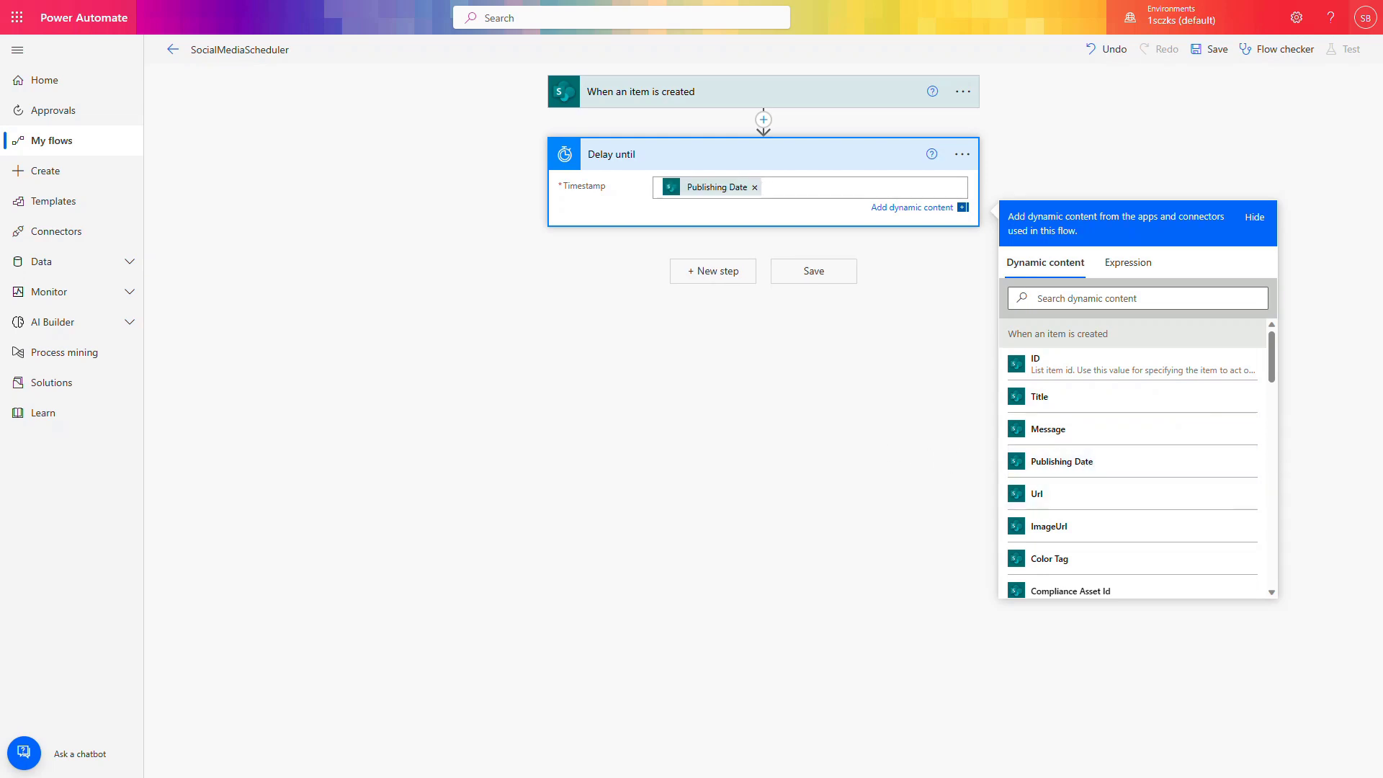
Add an Excel "Add a row into a table" action targeting the LinkedIn table of /SocialPublishing/PublicationsSchedule.xlsx in OneDrive for Business.
click(724, 279)
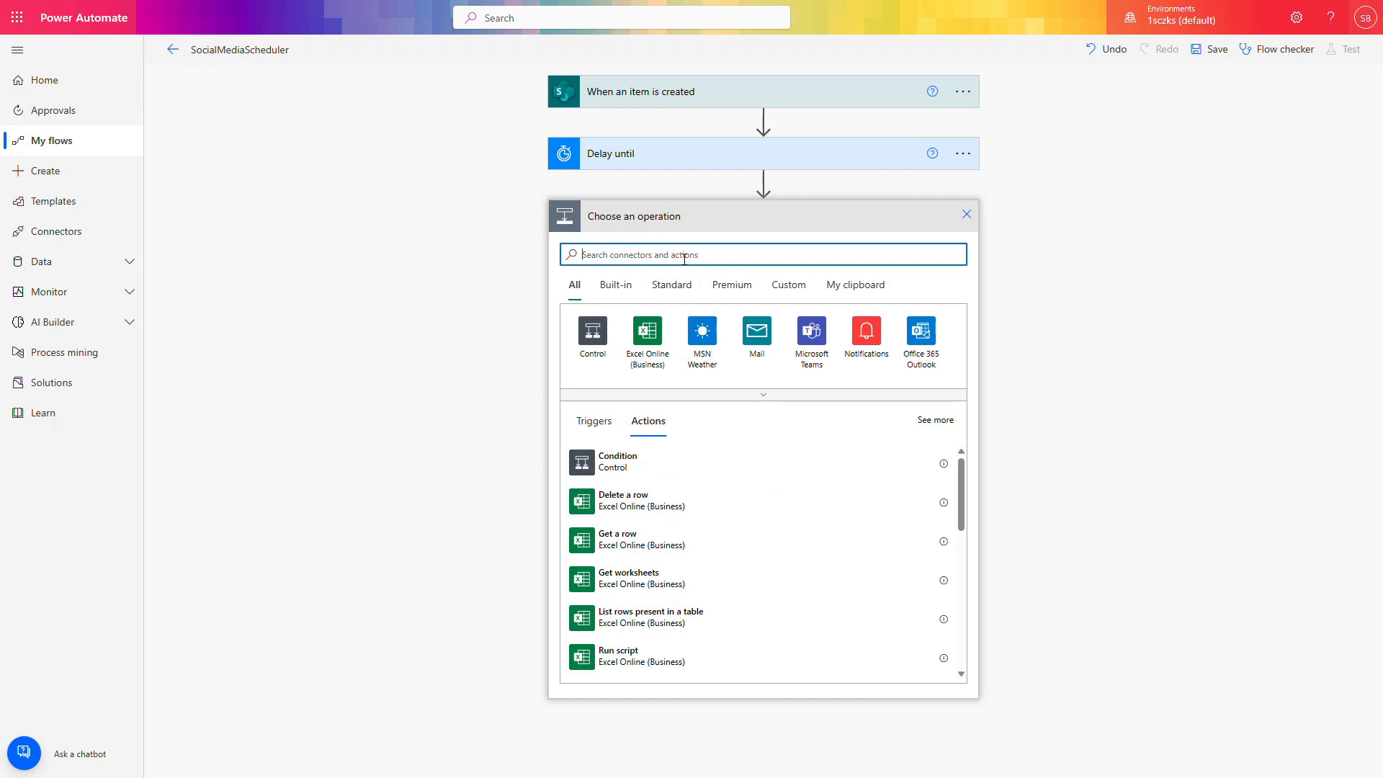
text(add a row)
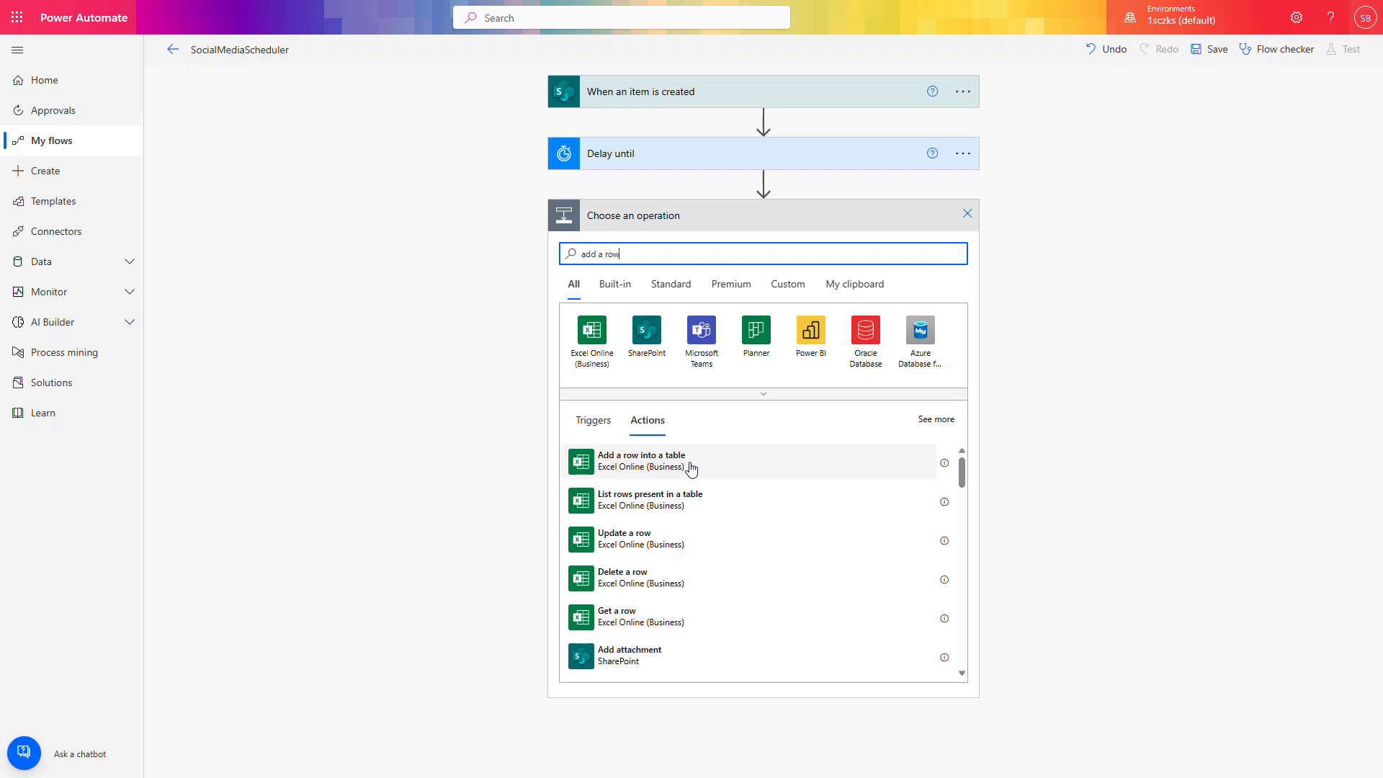
click(690, 468)
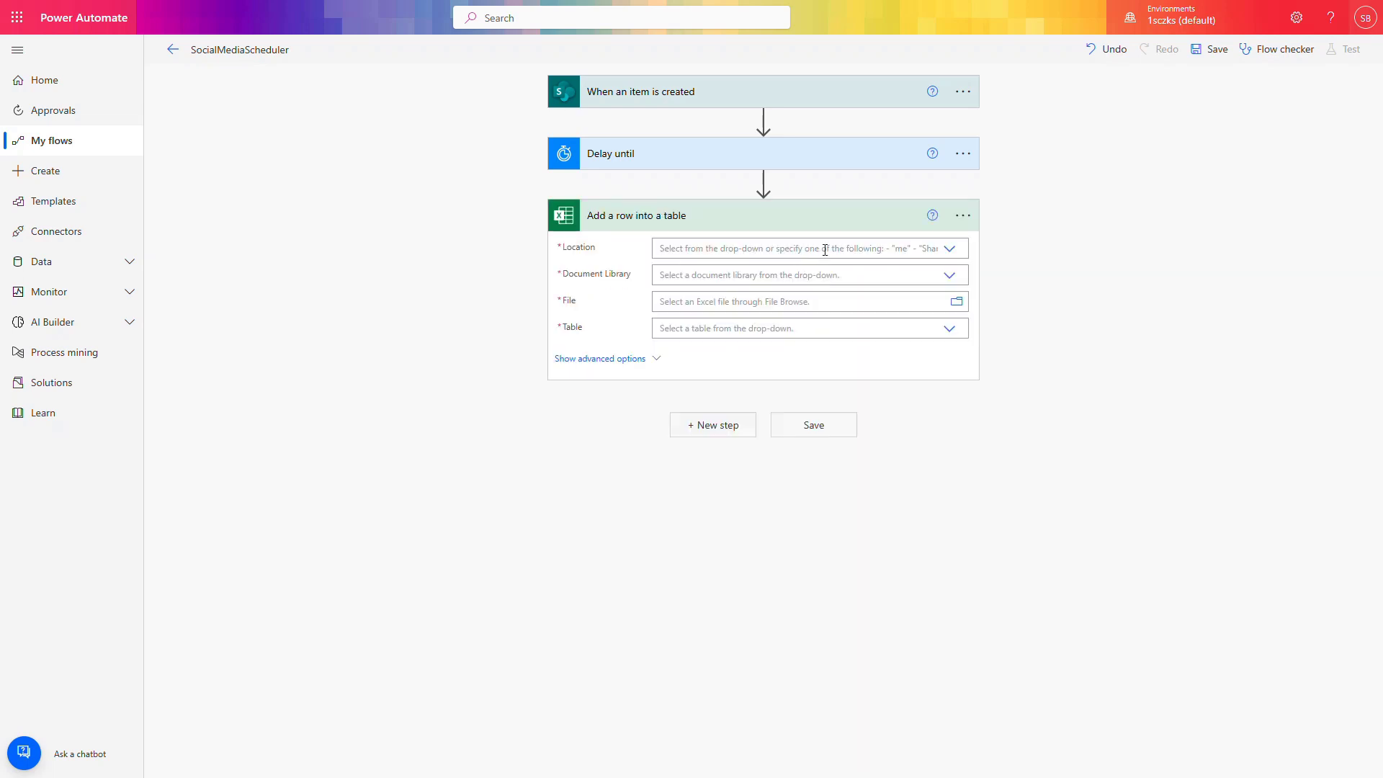
click(960, 254)
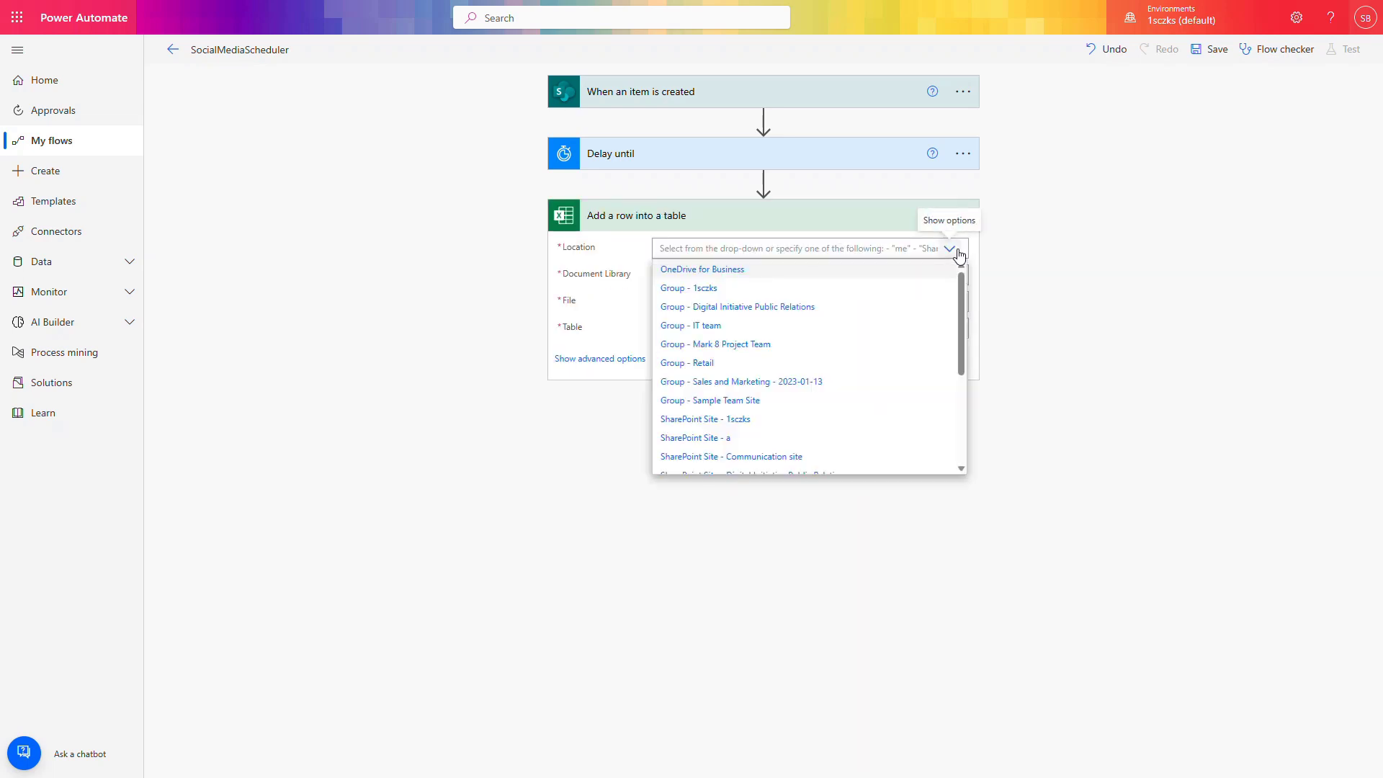
click(887, 270)
click(956, 301)
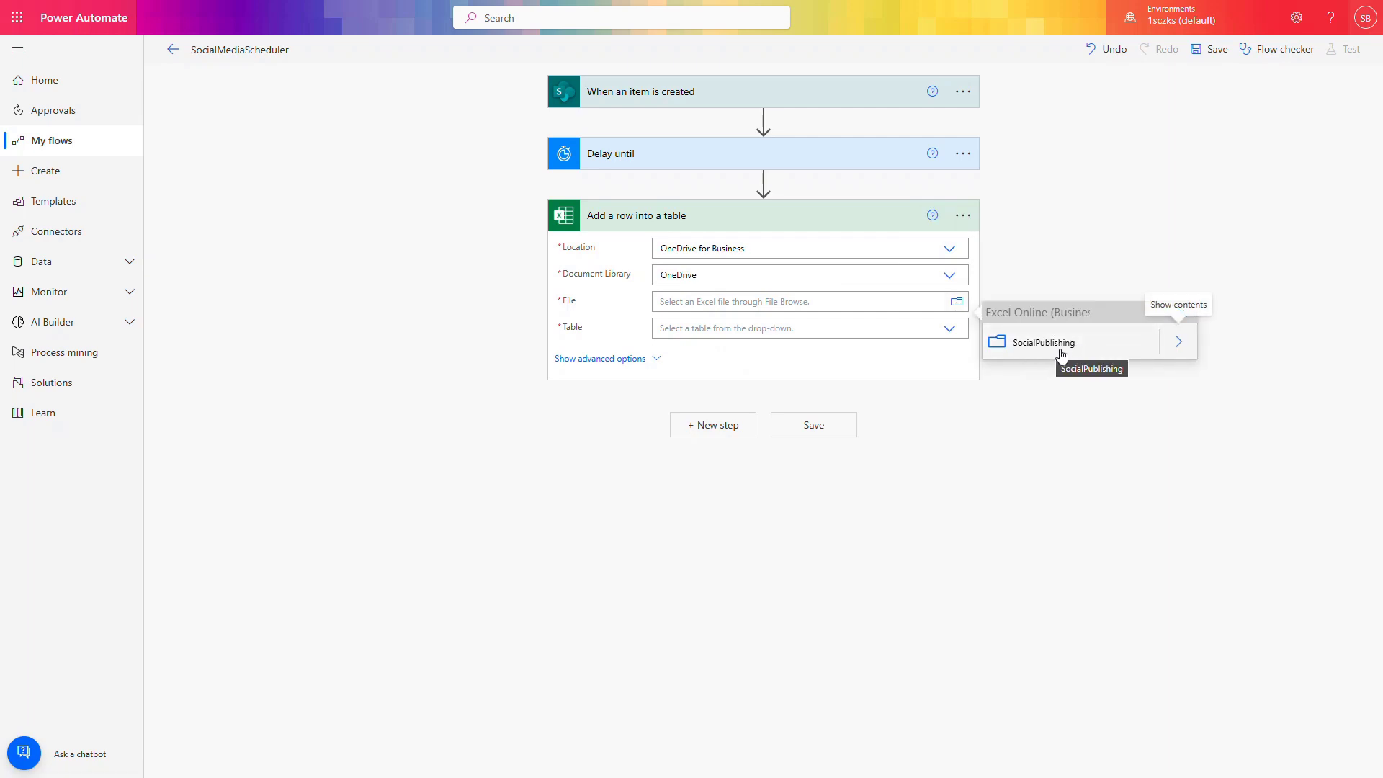
click(1180, 349)
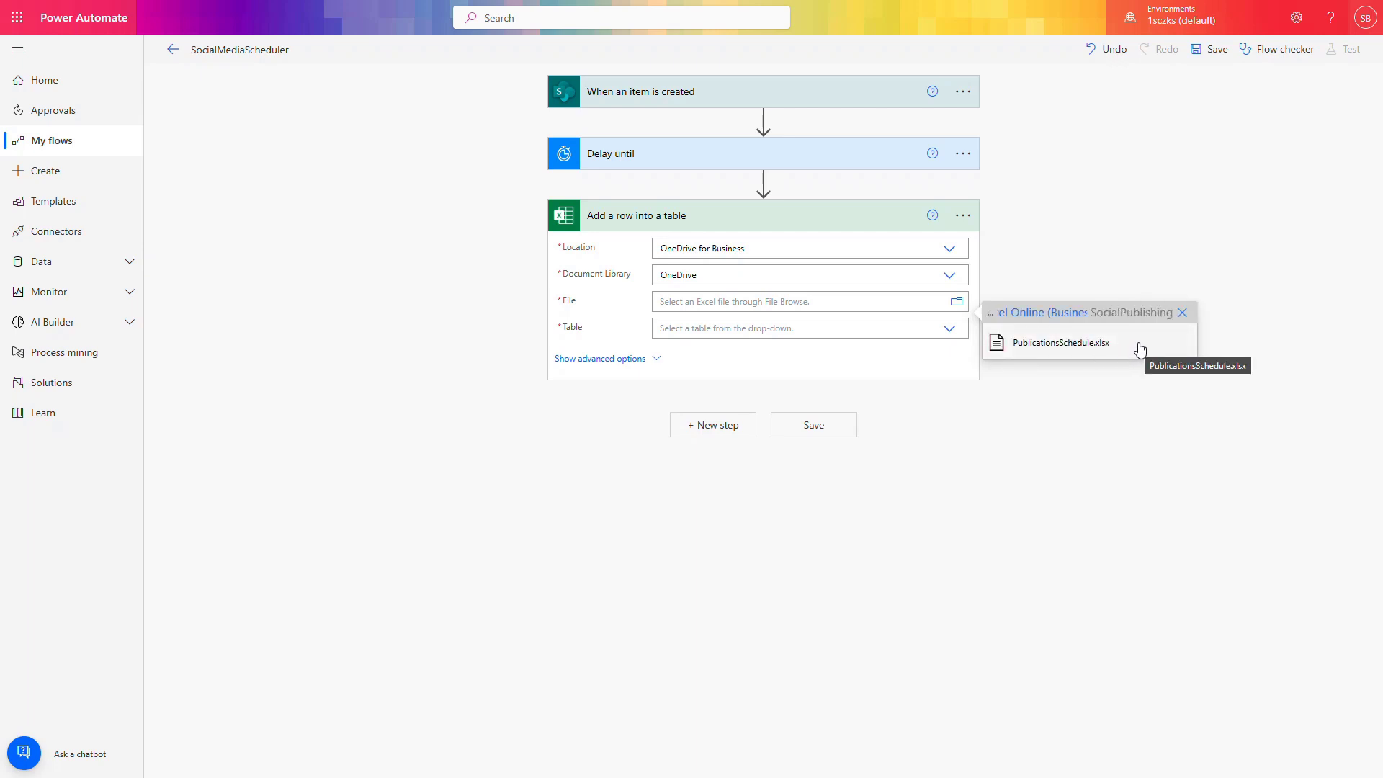
click(1140, 349)
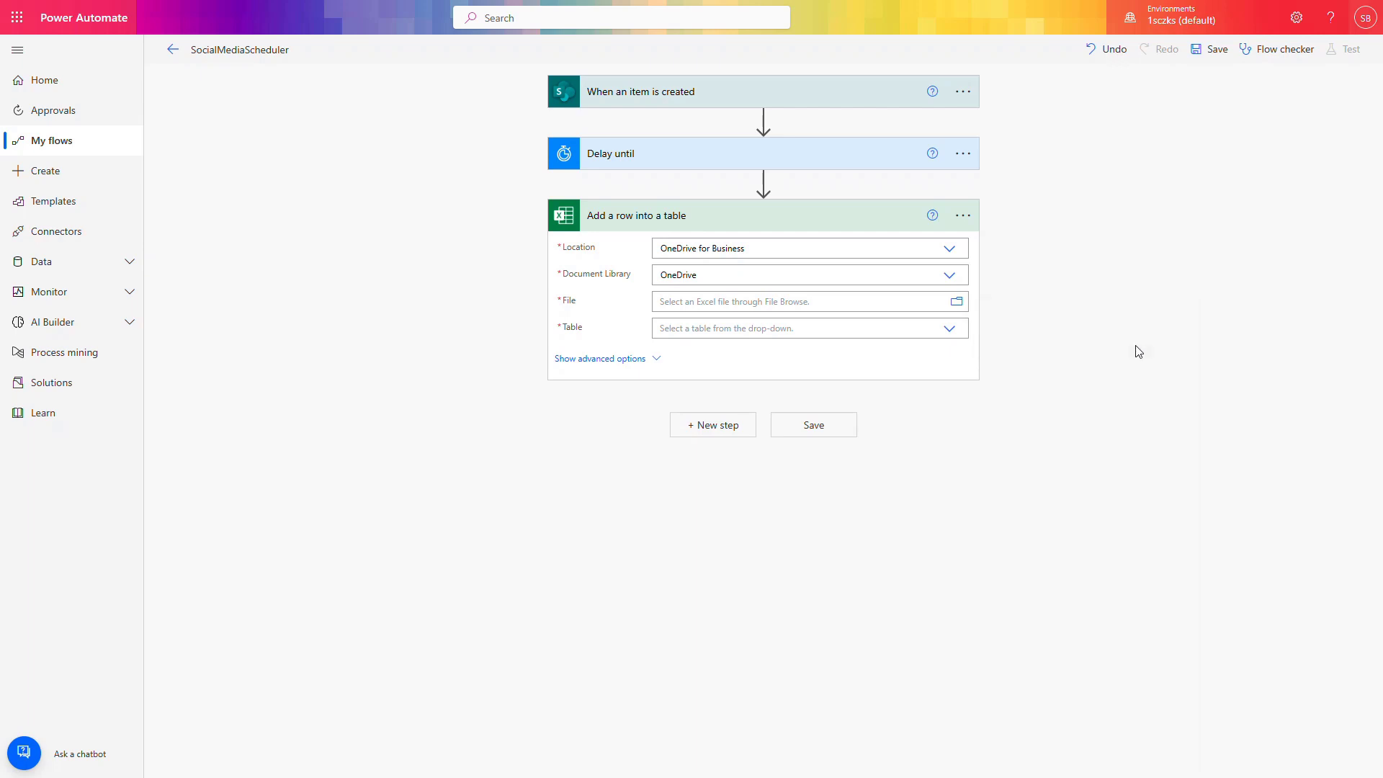
click(949, 344)
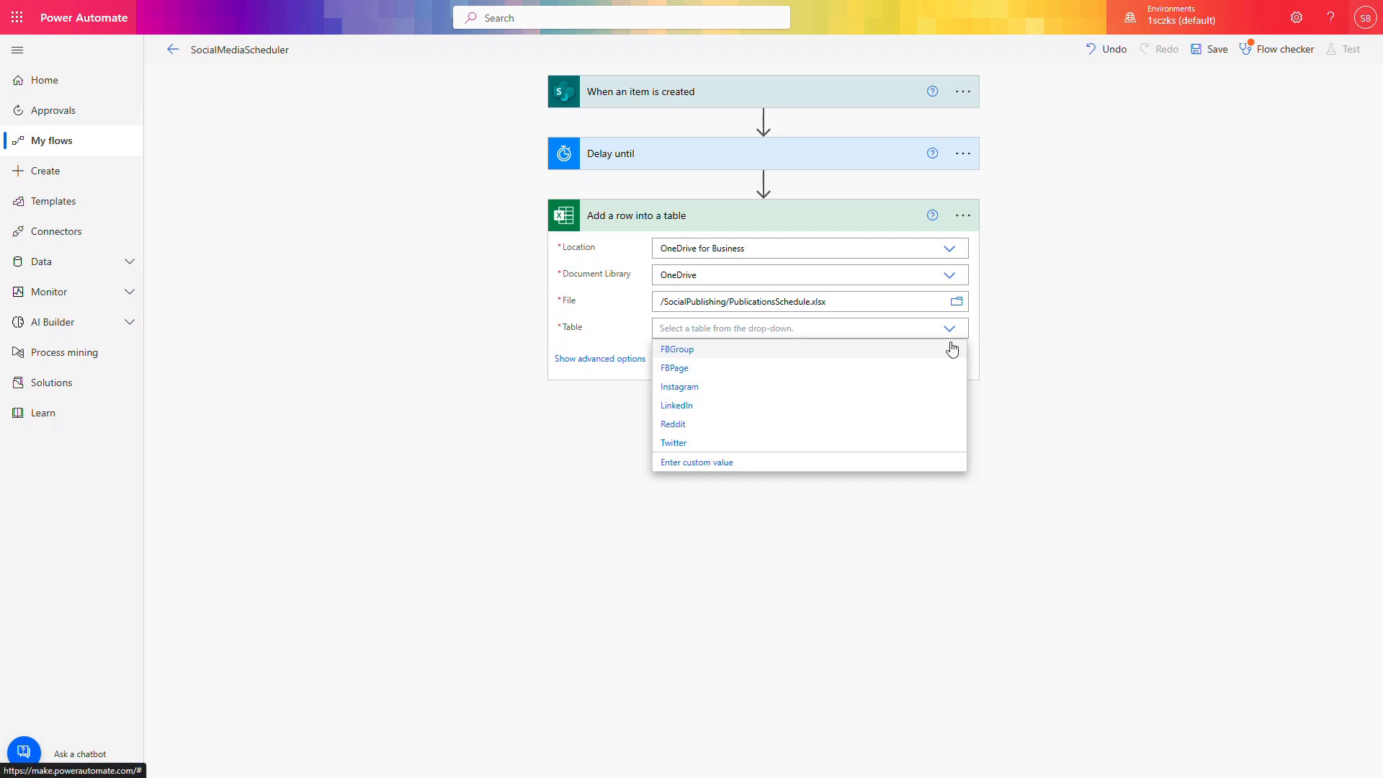
click(906, 411)
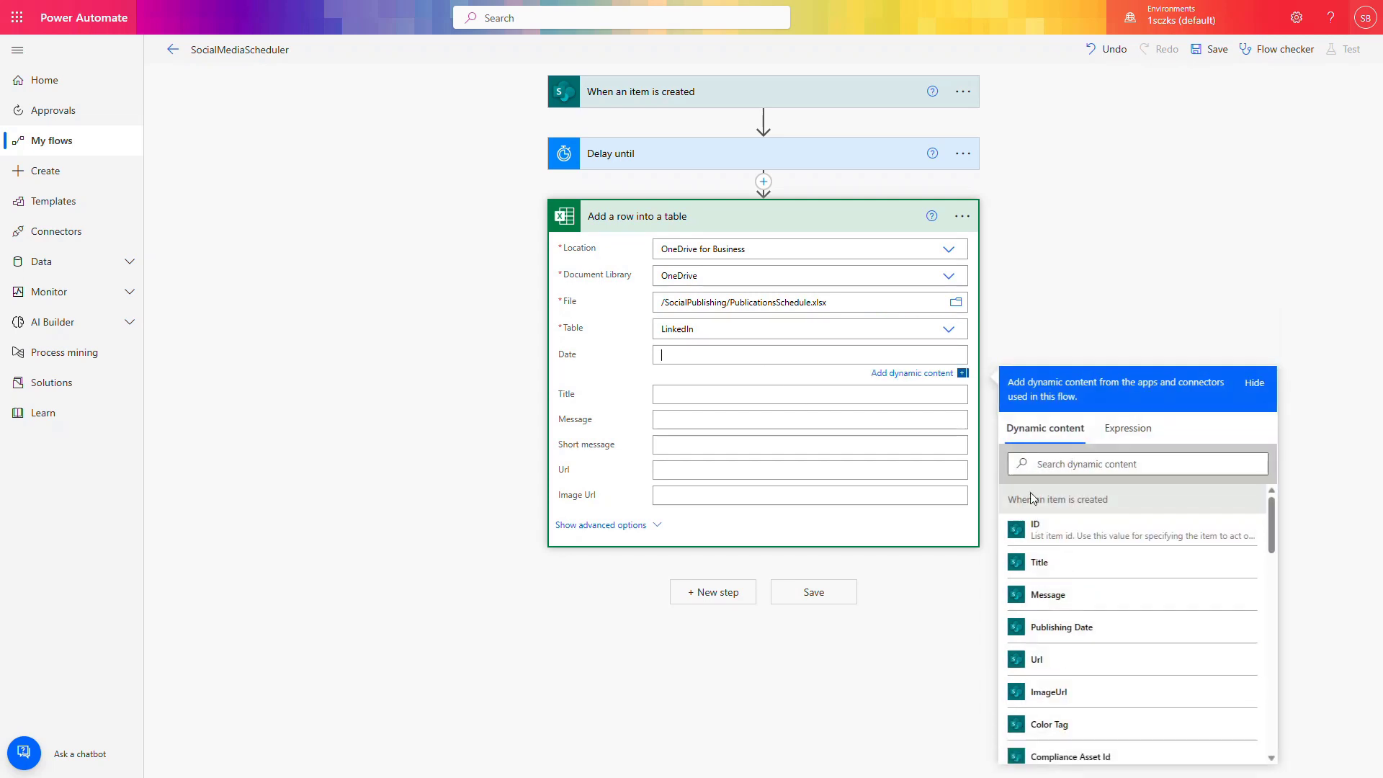
Fill the row's Date, Title, Url and Image Url with matching list fields, and Message with "I have a new information for you:", Url and Message.
click(1096, 631)
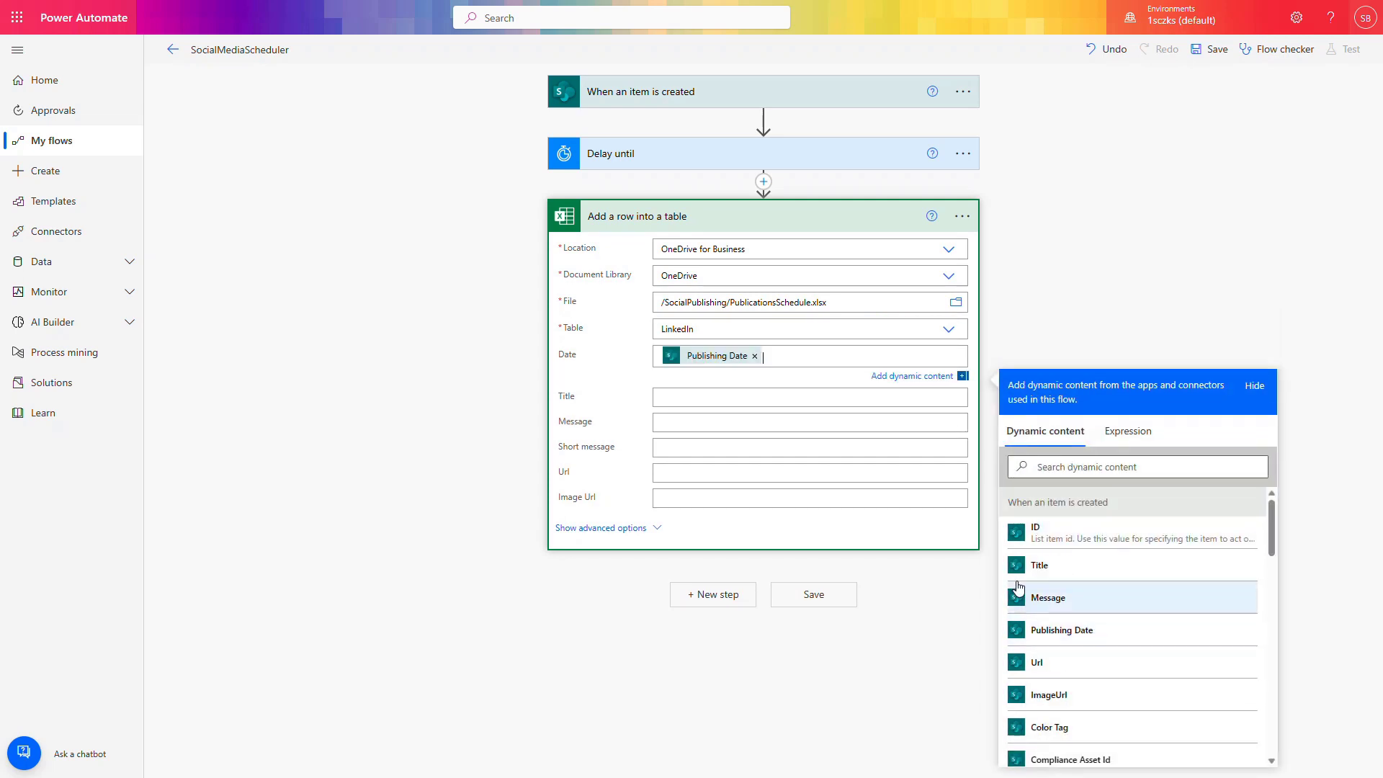
click(721, 401)
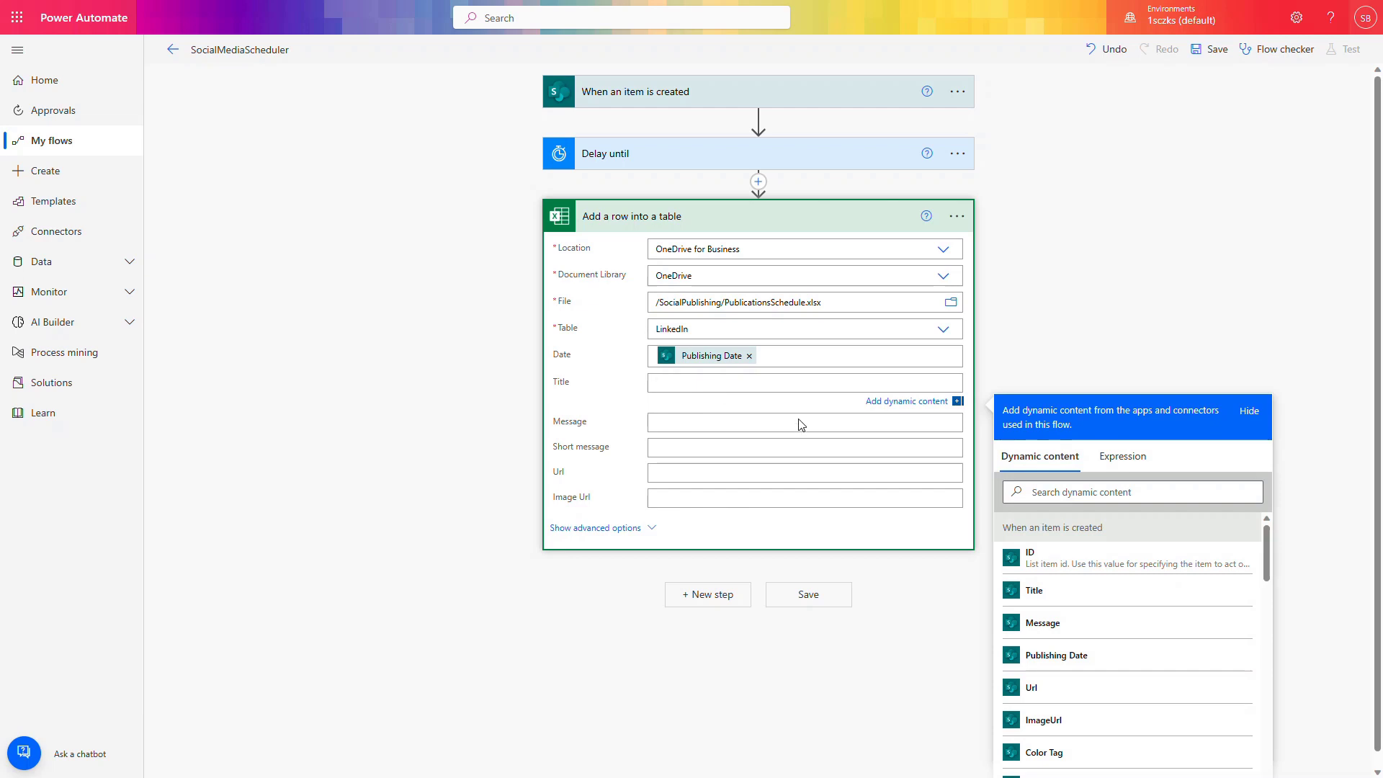
click(1065, 597)
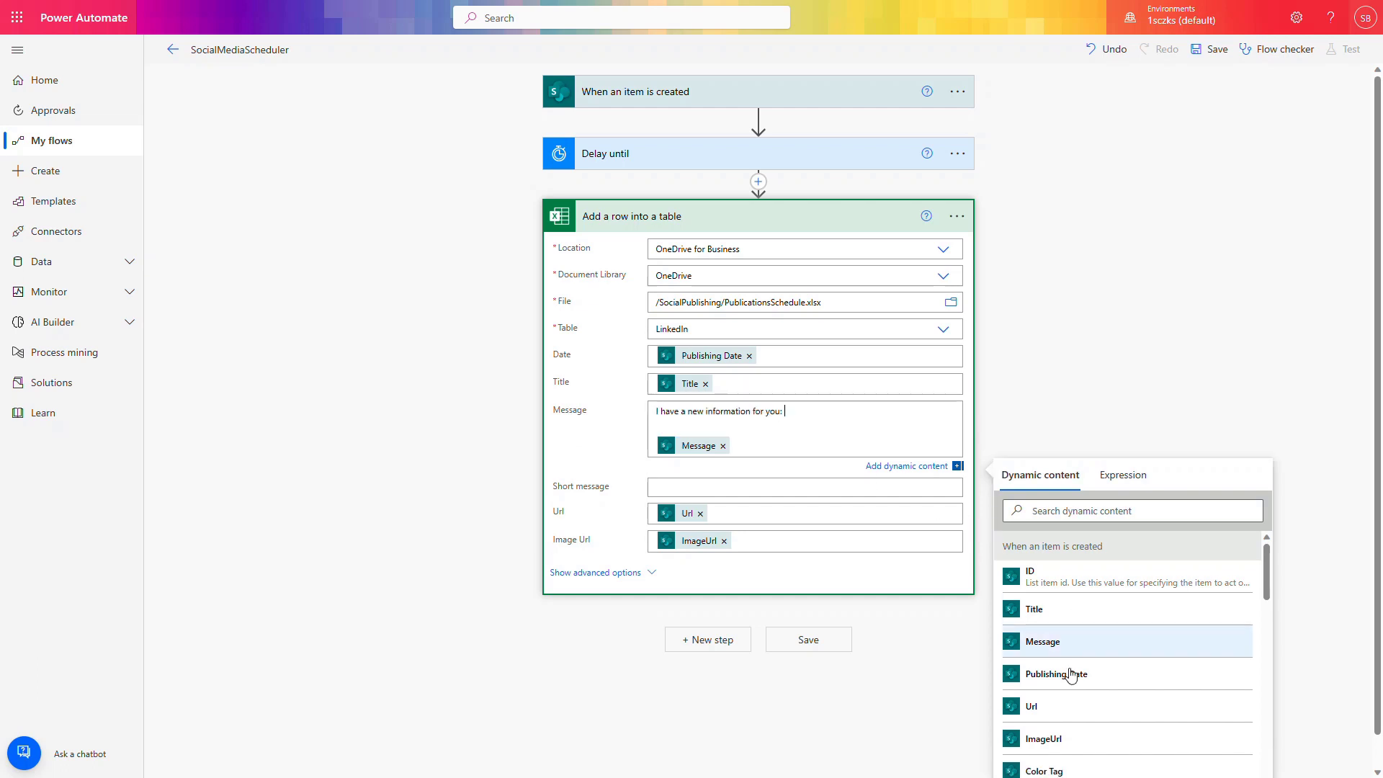
click(1074, 709)
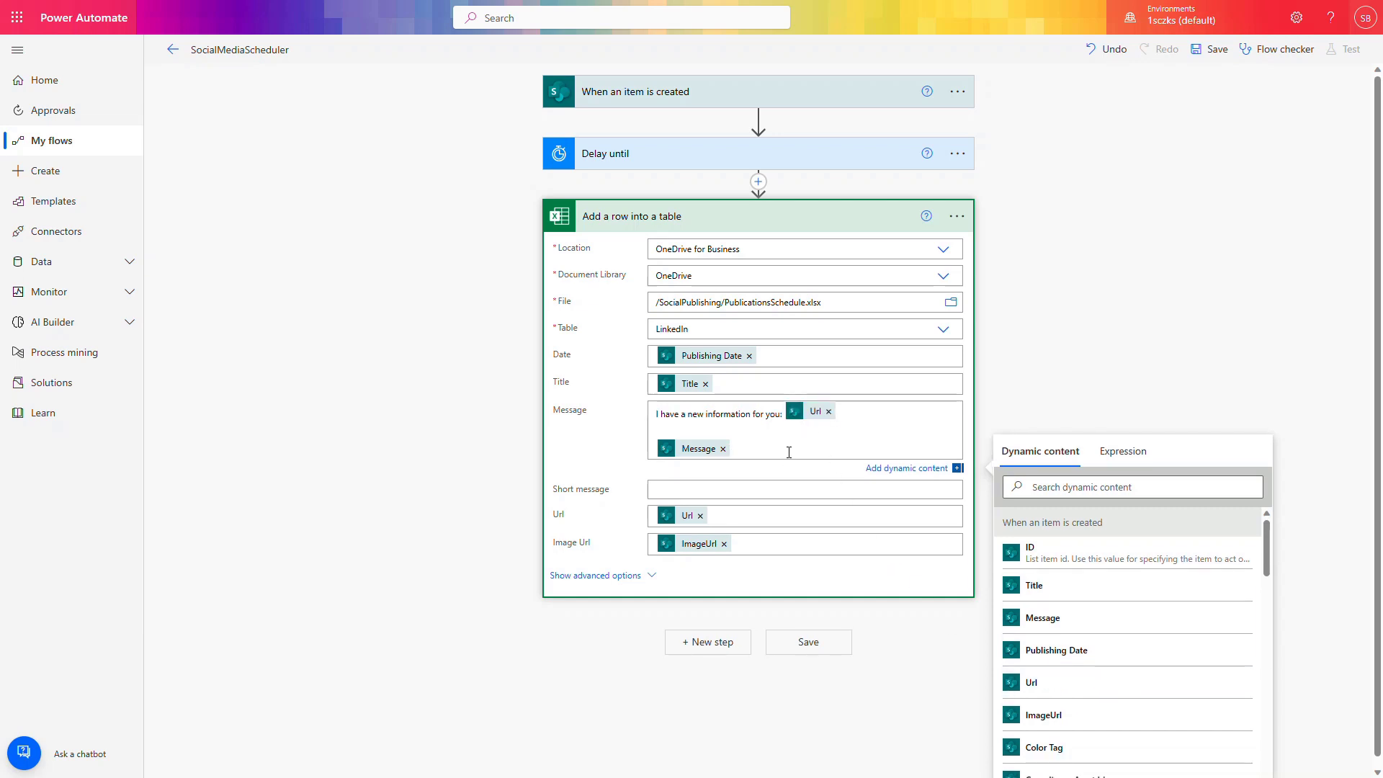
Append the hashtags #Microsoft365 #office365 #technologyrocks below the row's Message content and save the flow.
key(Return)
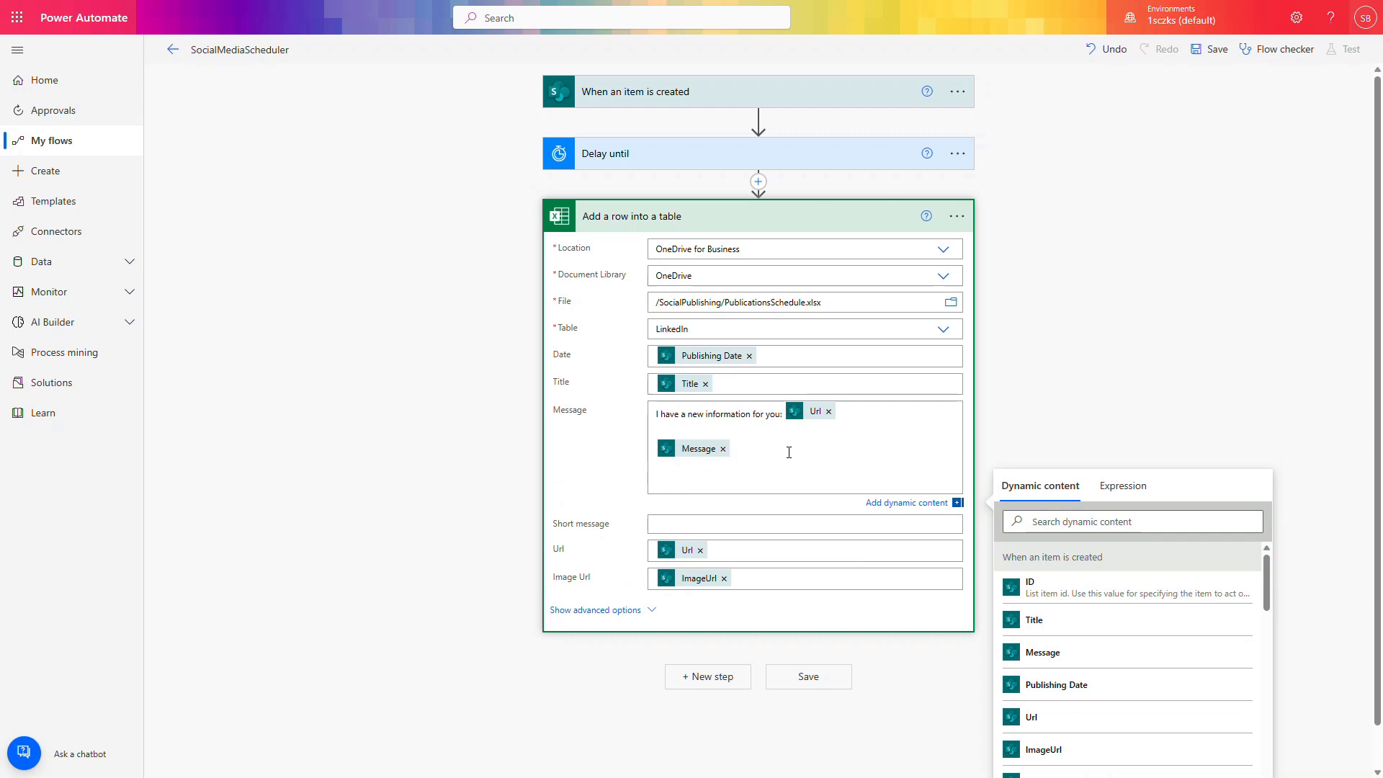
text(#)
text(Microsoft365 #office365 #technologyrocks)
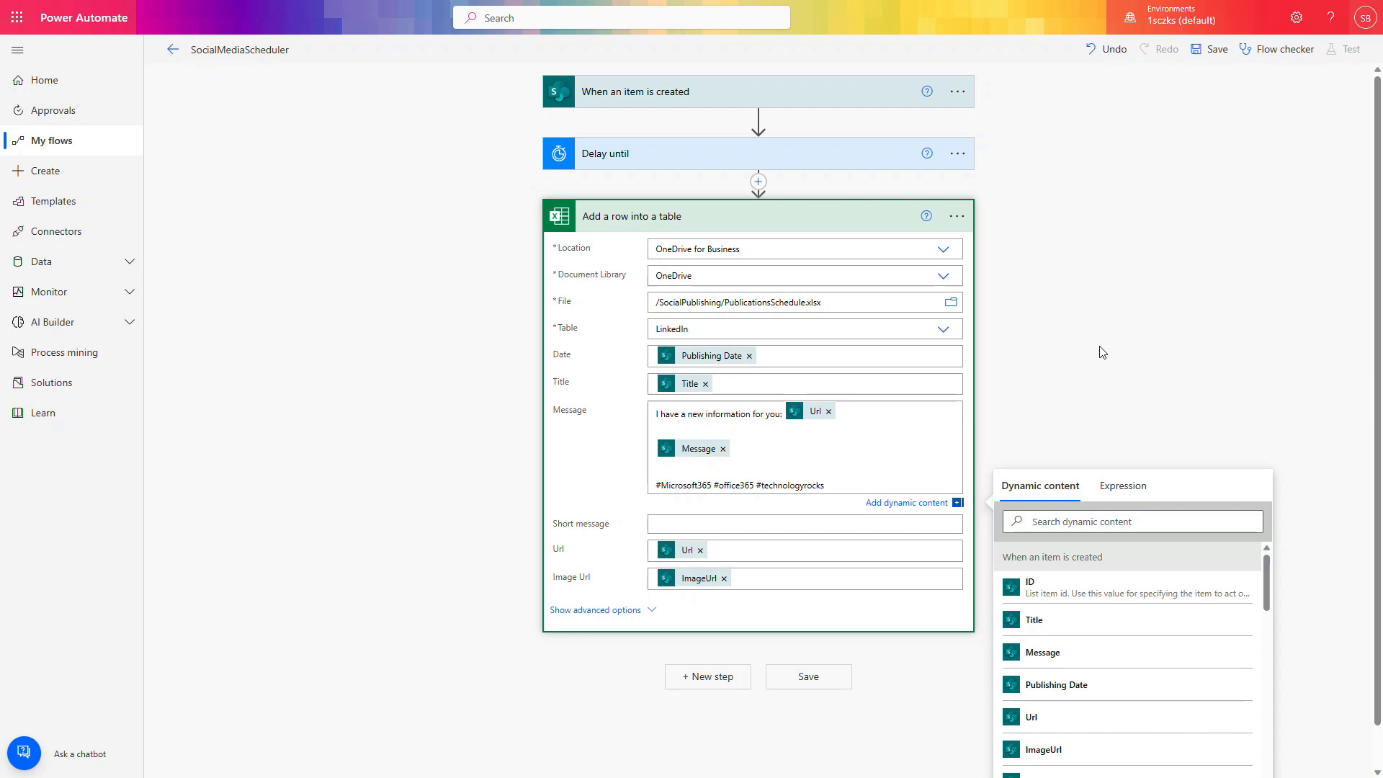
click(1184, 101)
click(1212, 50)
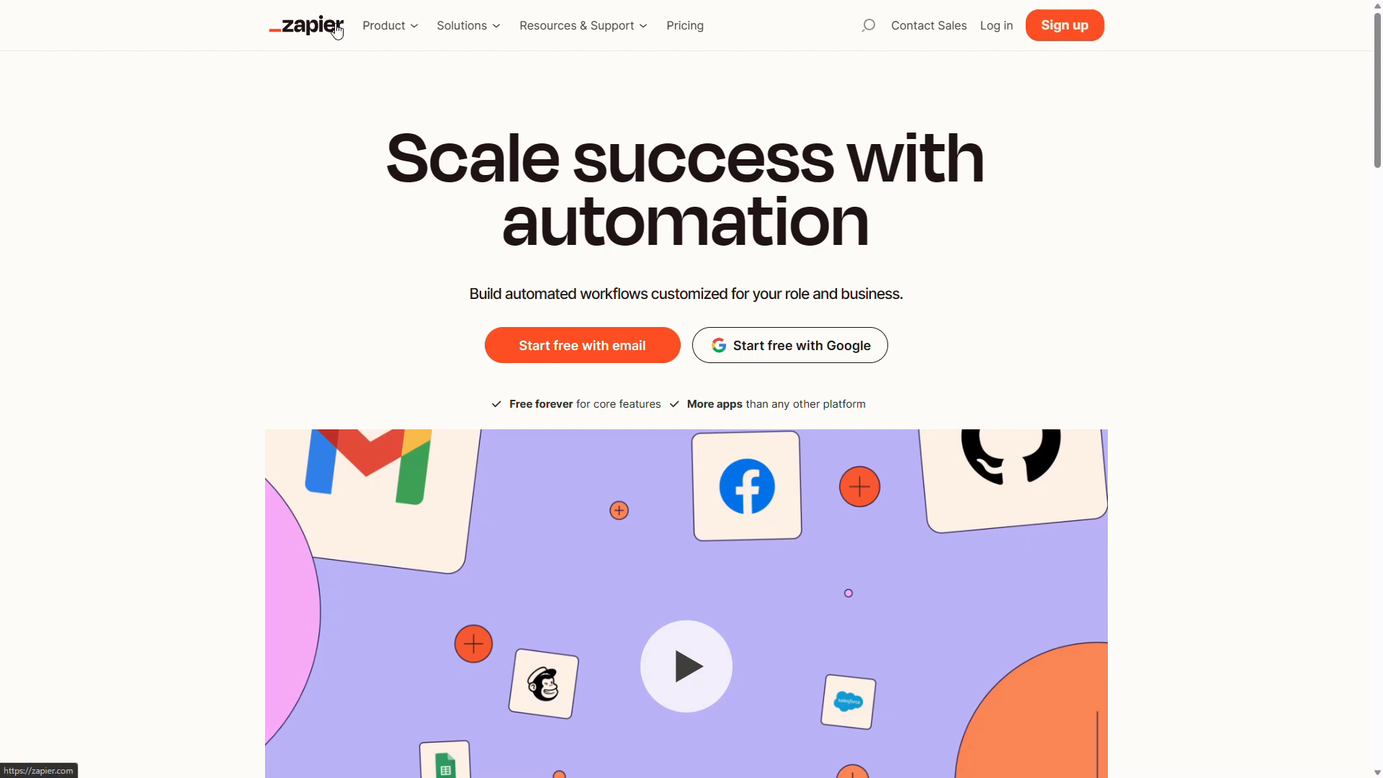
Switch to the Zapier website and examine its How it works page and the help center's Zapier account articles.
click(409, 37)
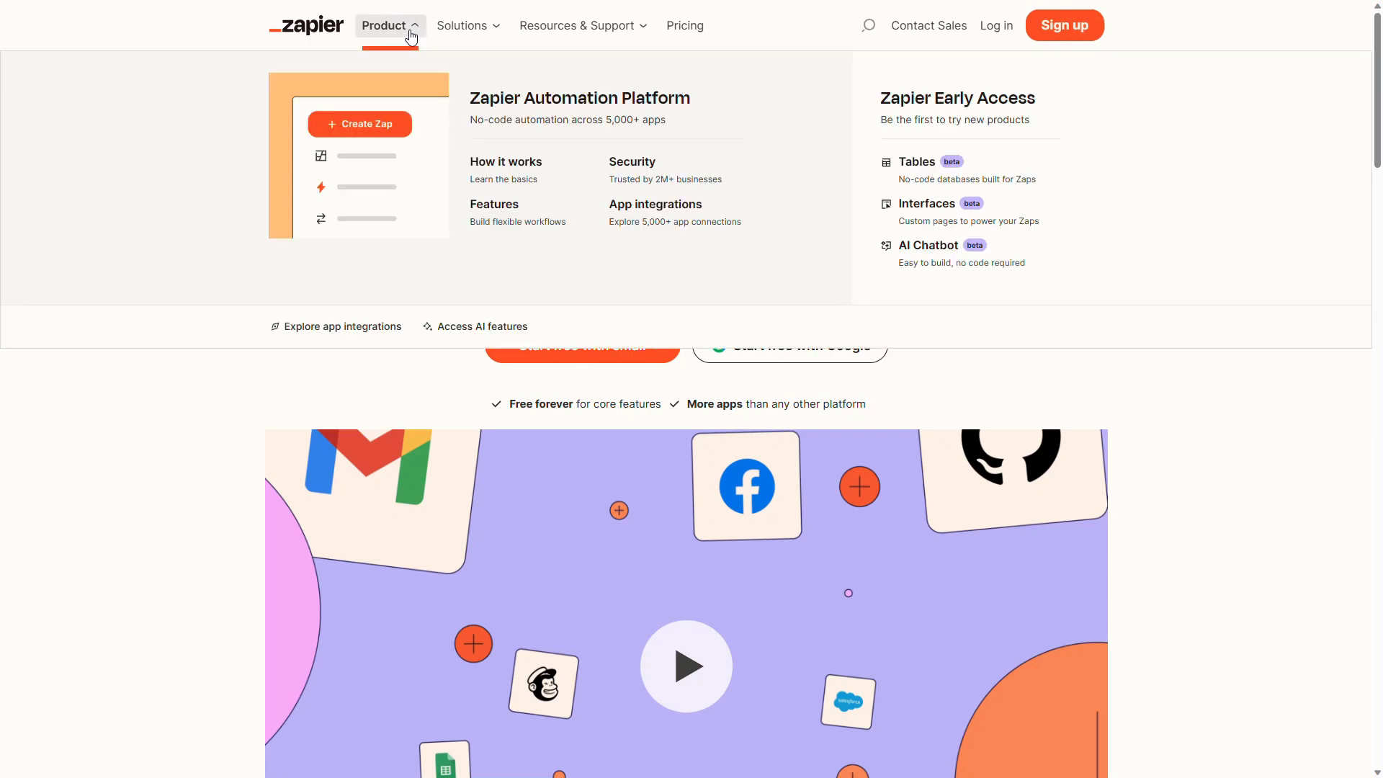
click(507, 167)
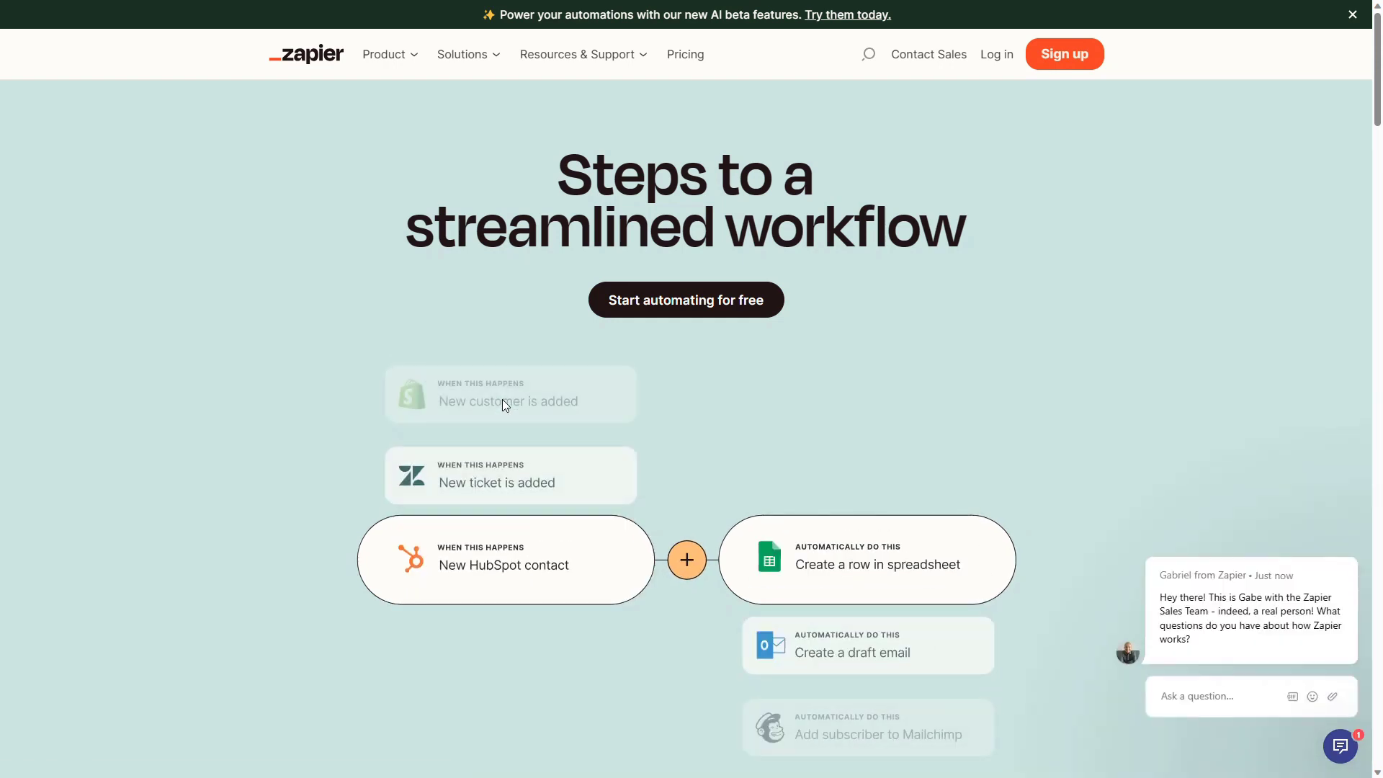
scroll(502, 399, down, 6)
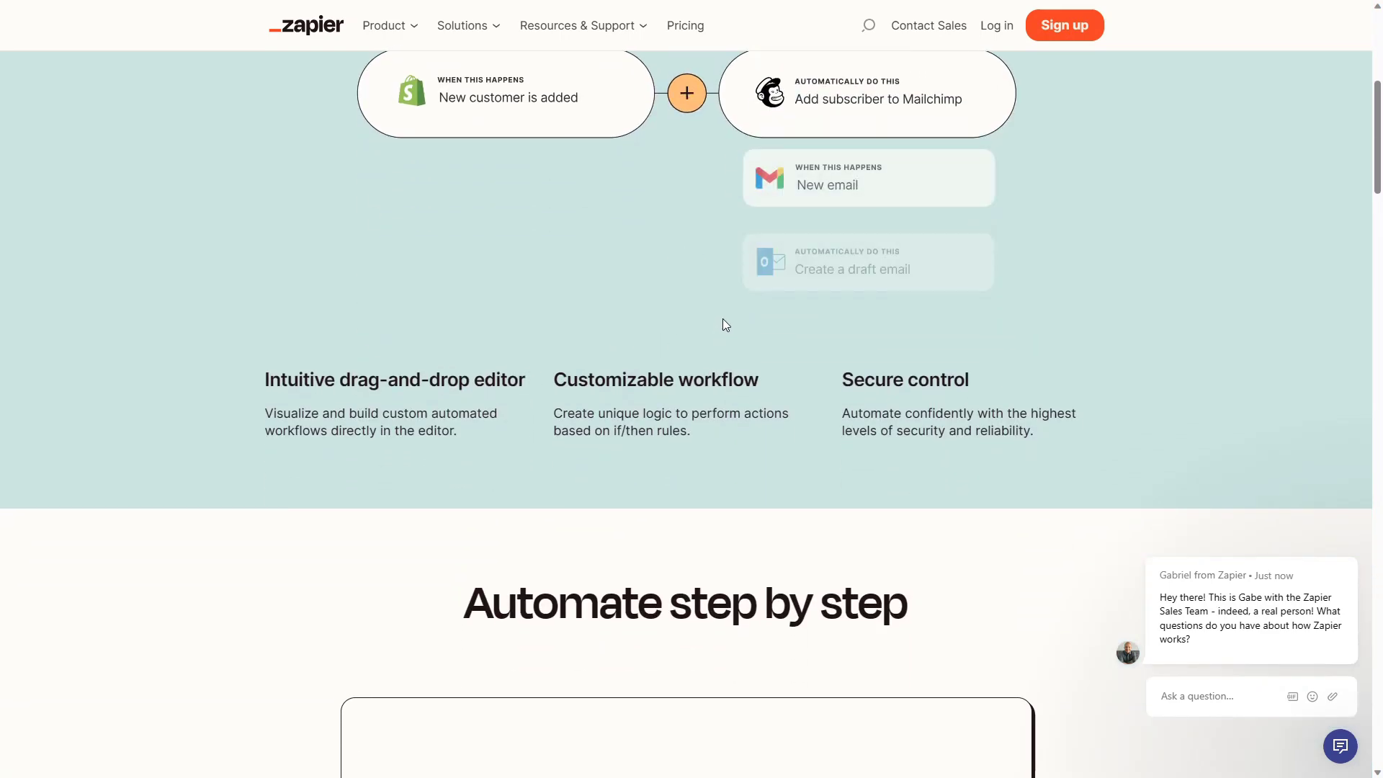
scroll(722, 324, up, 6)
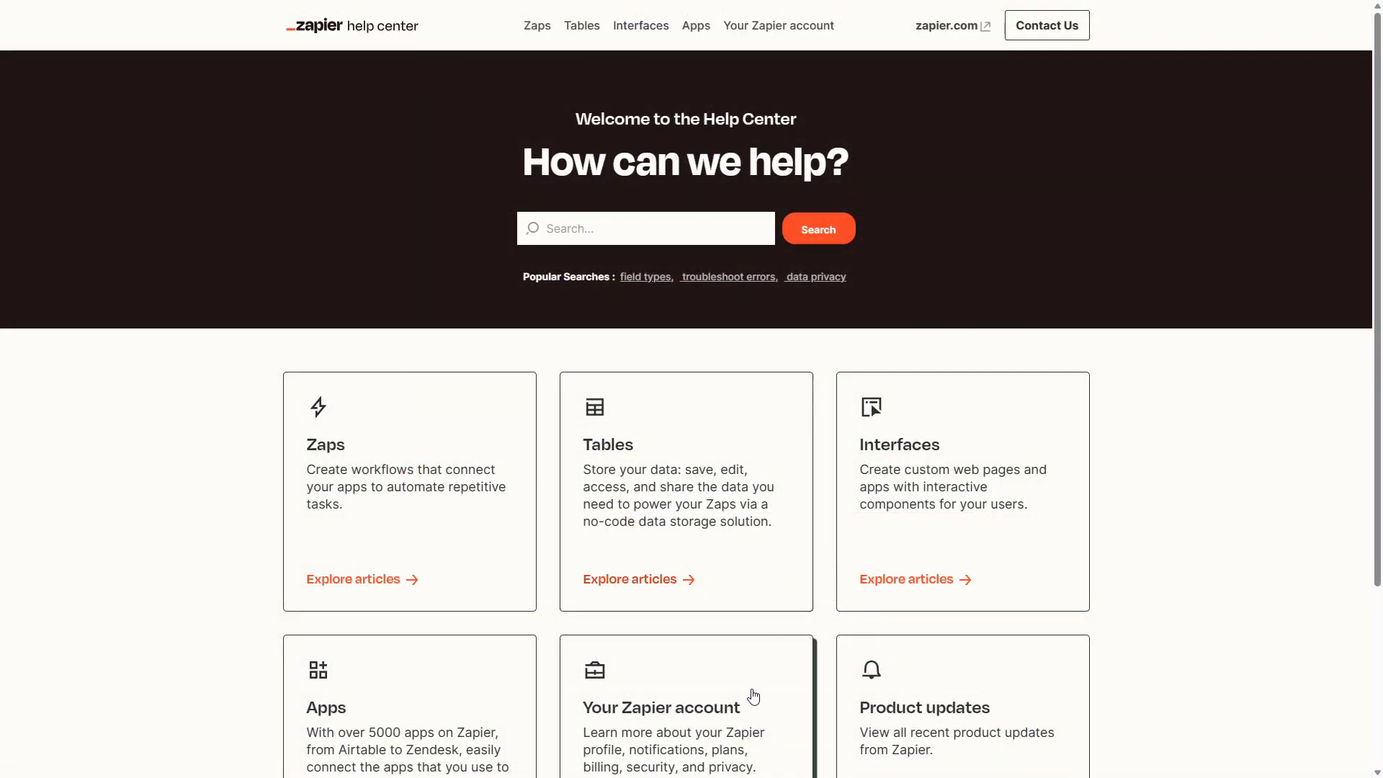
scroll(762, 716, down, 3)
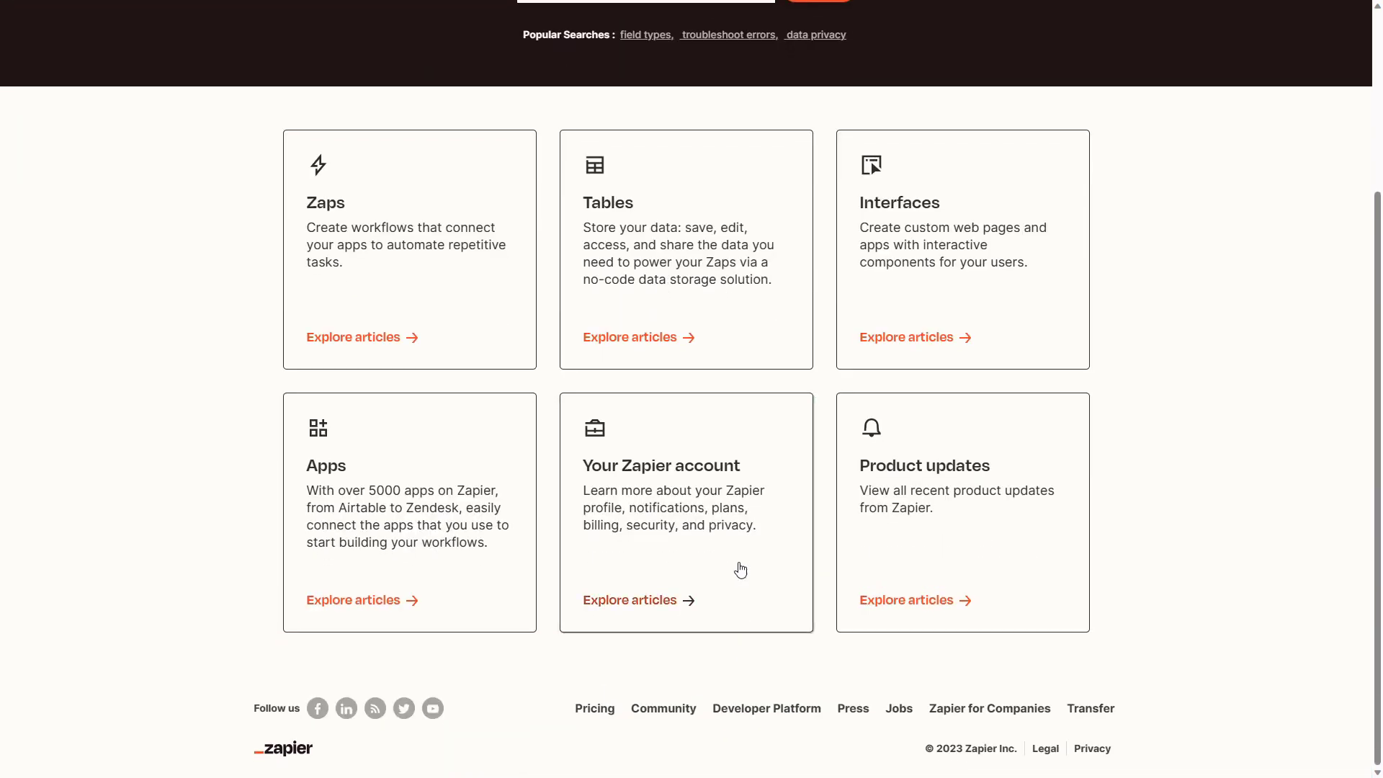
click(708, 514)
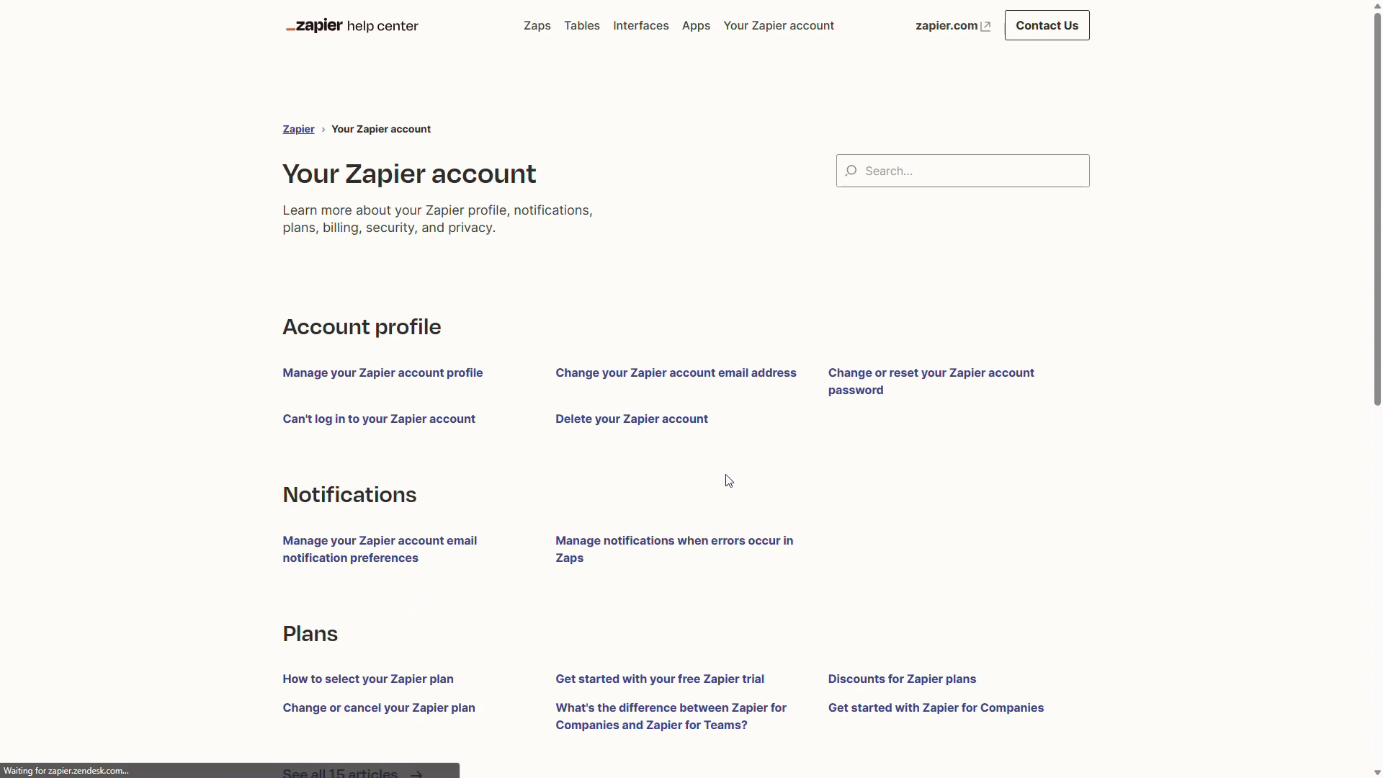
scroll(726, 476, down, 8)
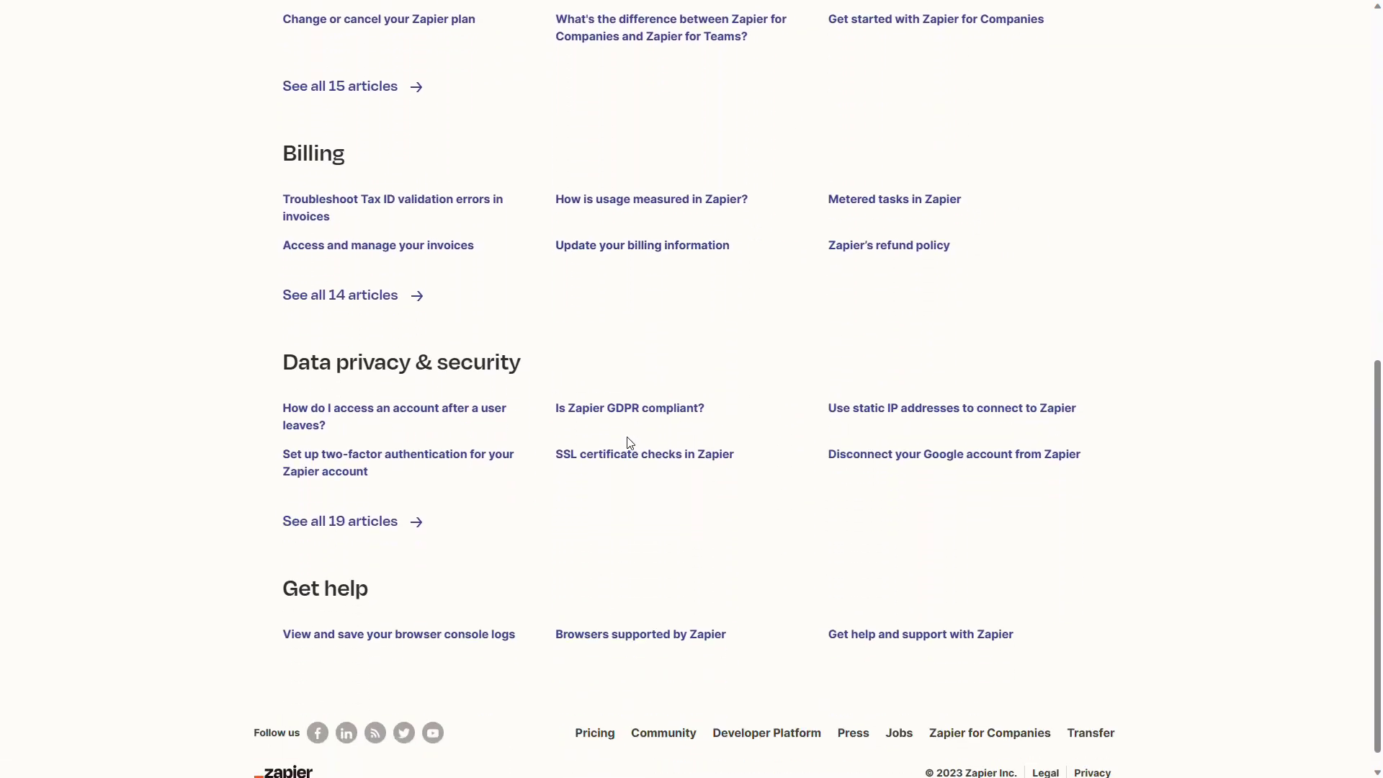
scroll(648, 471, down, 1)
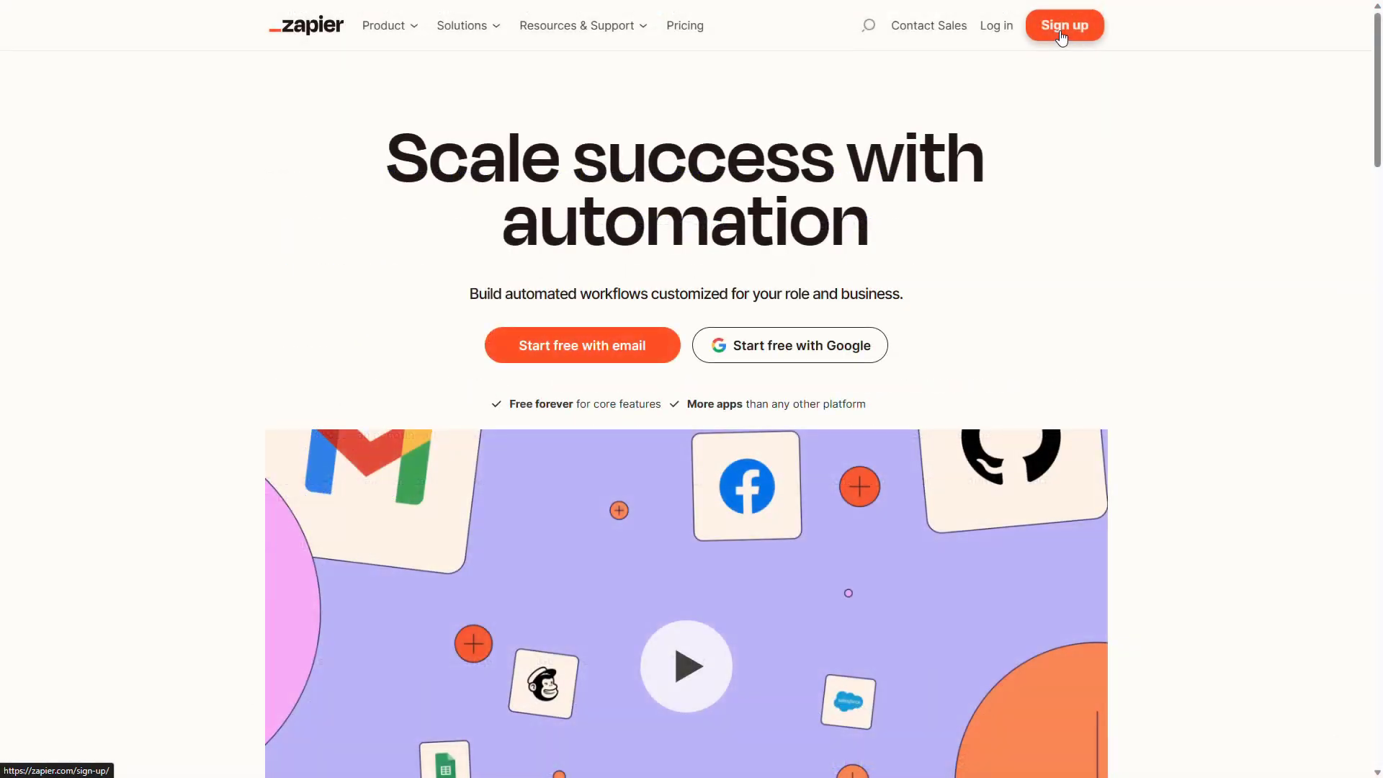
Sign up for Zapier with the Microsoft account, granting the requested permissions with consent on behalf of the organization.
click(1061, 33)
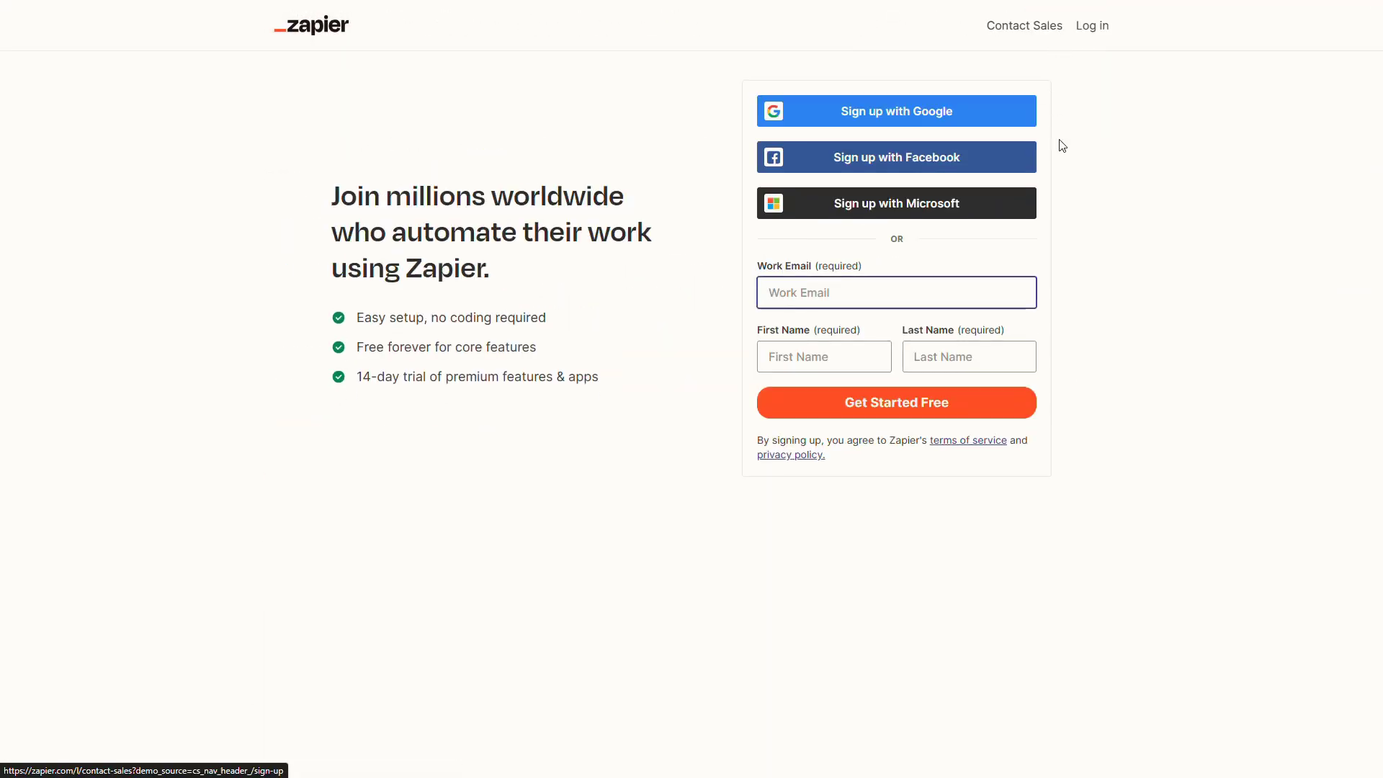
click(999, 209)
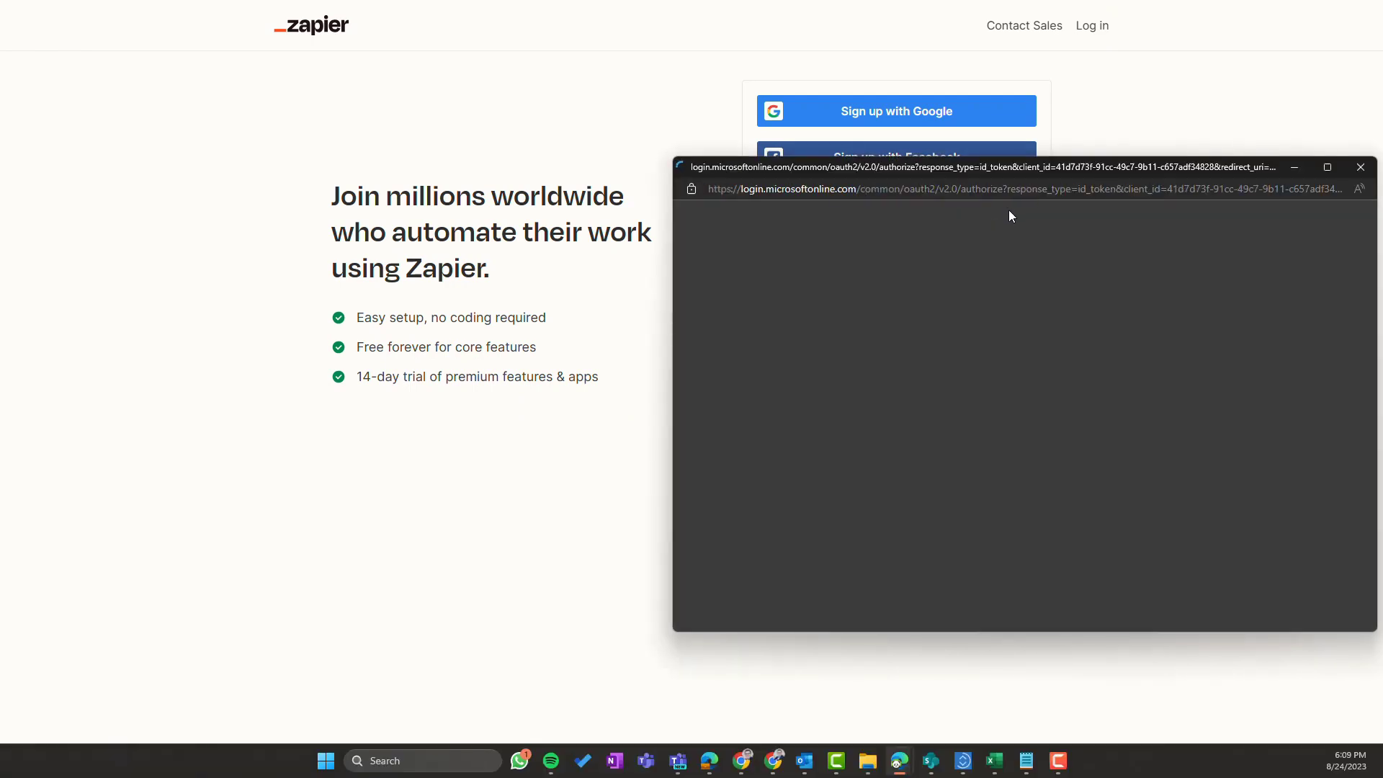
click(1001, 417)
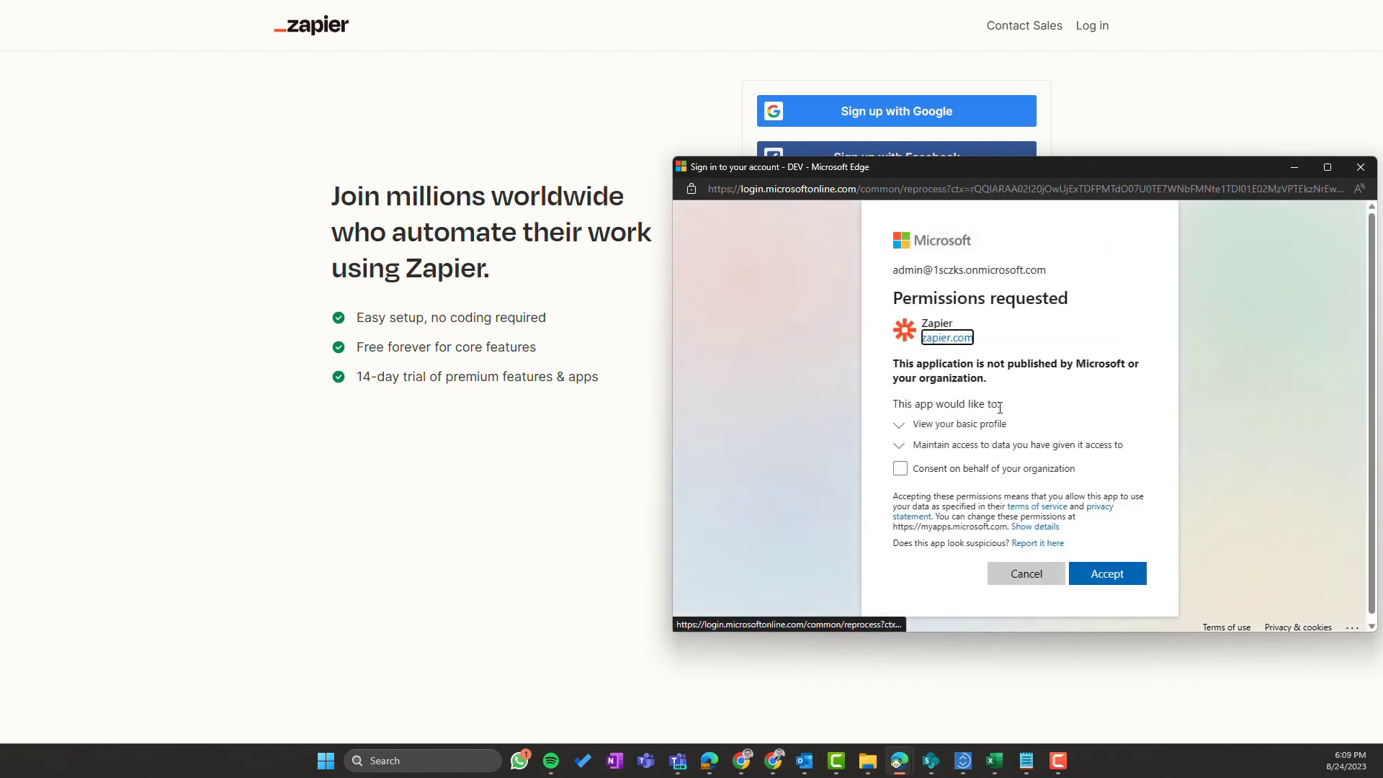
click(978, 473)
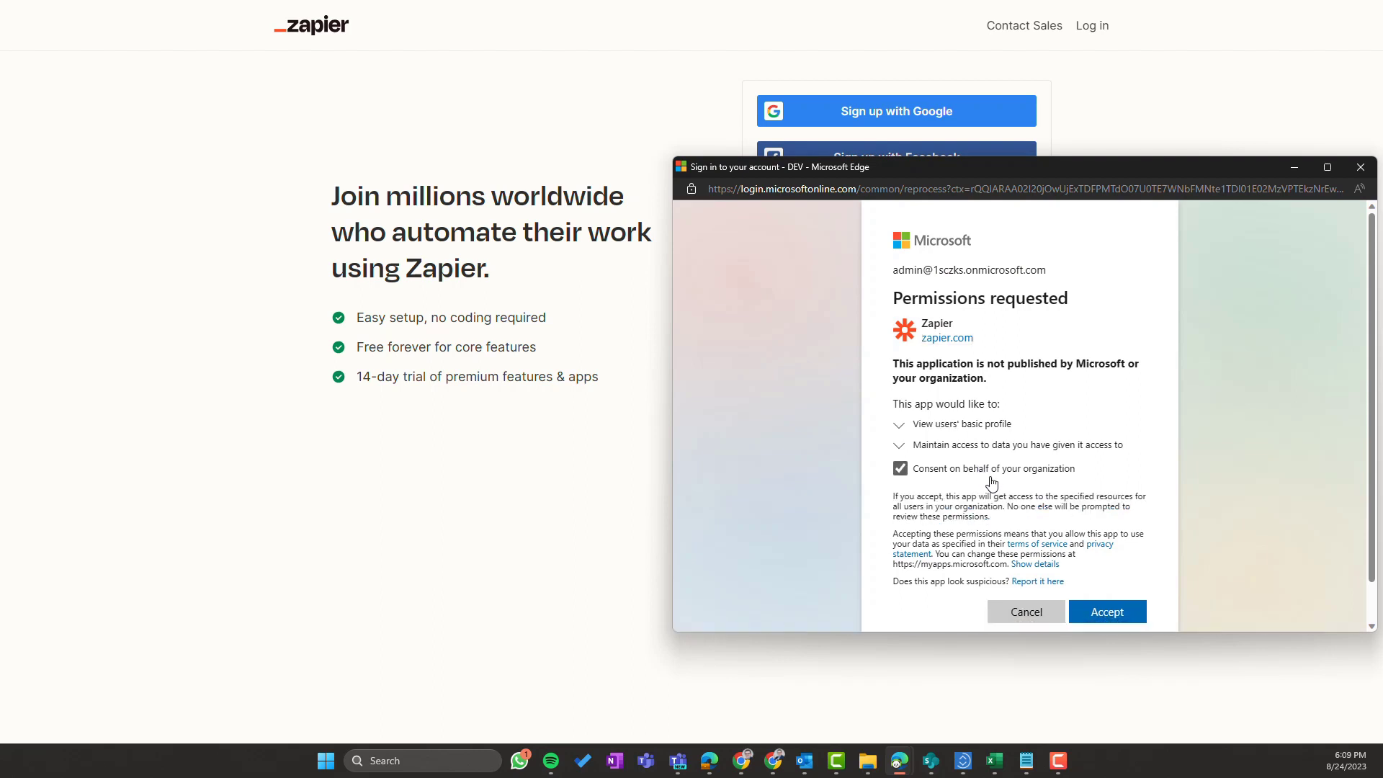
click(1118, 611)
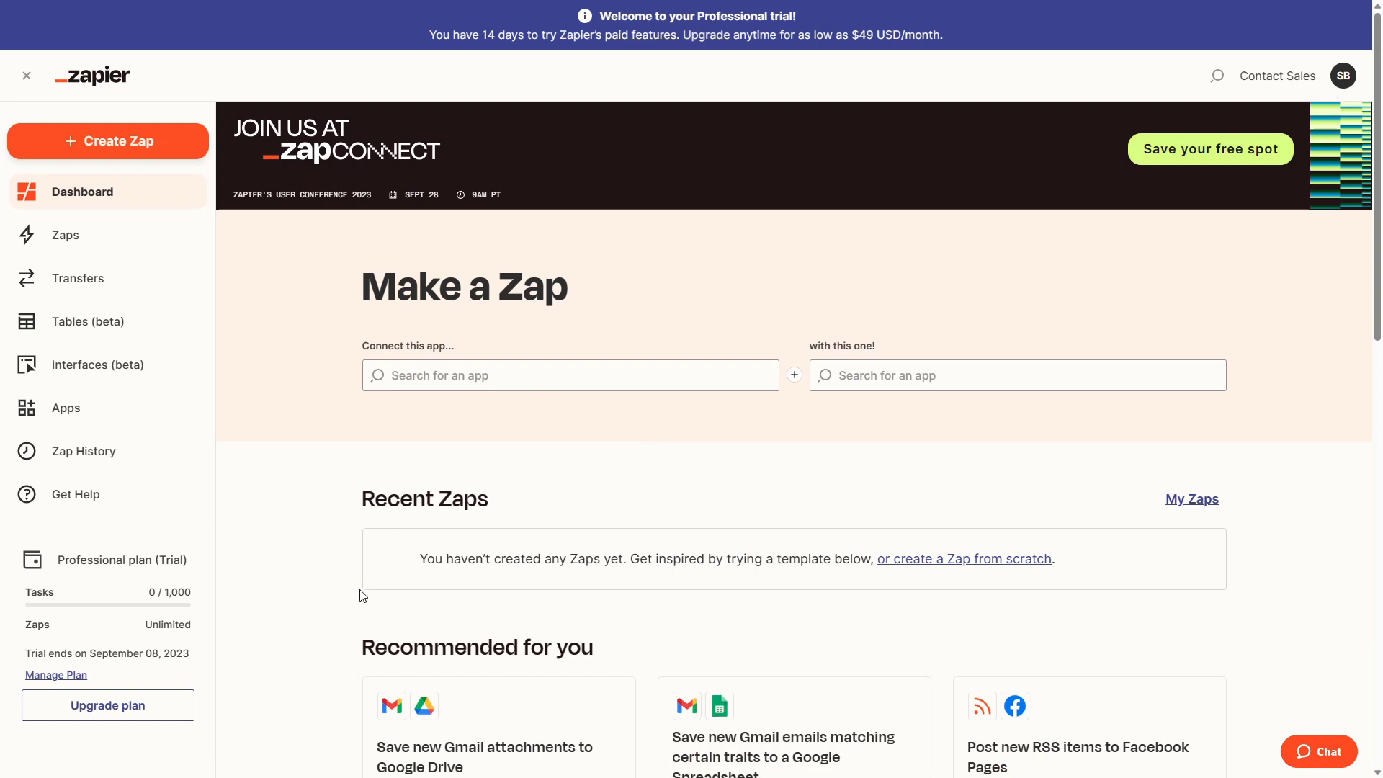
Examine Zapier's billing settings and its plans and pricing page, comparing the task limits and features of each plan.
click(73, 676)
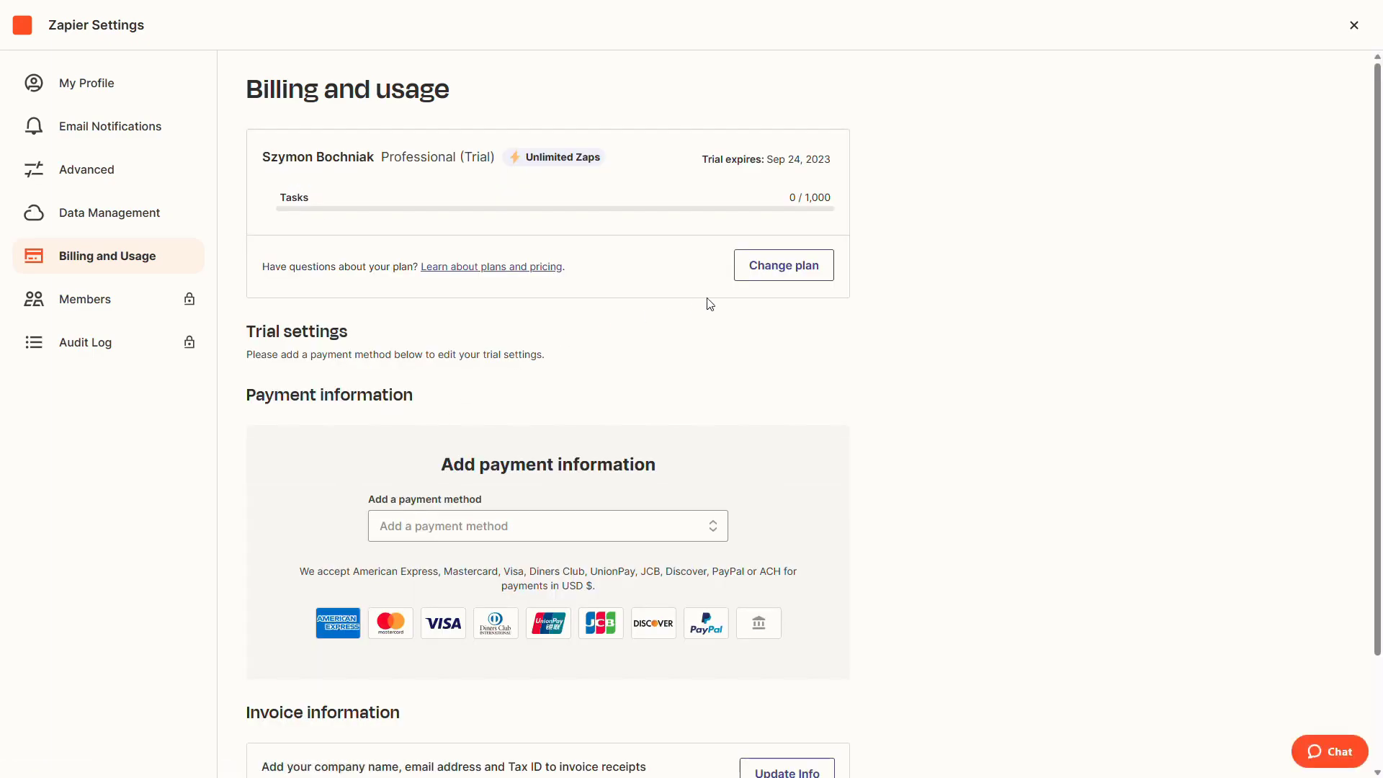
click(766, 273)
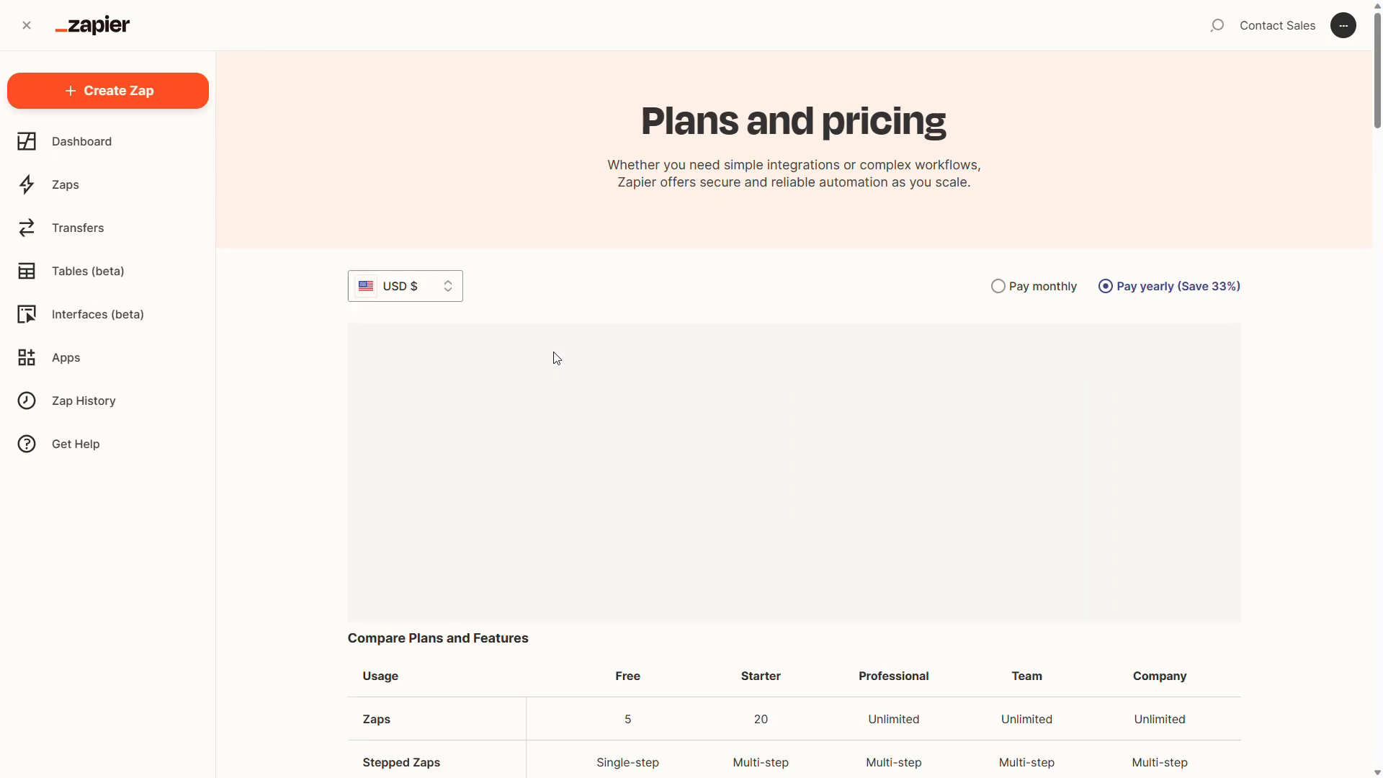
scroll(509, 473, down, 8)
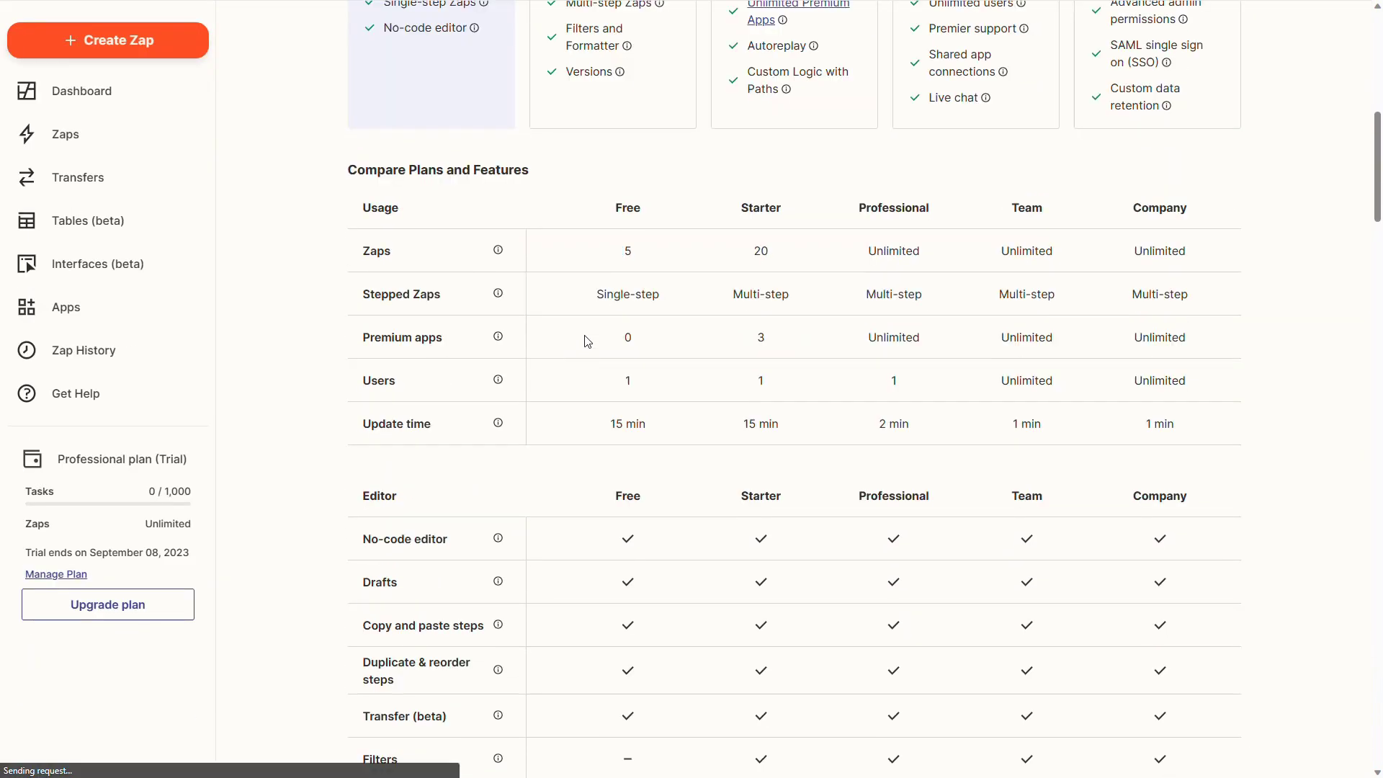
scroll(598, 386, up, 3)
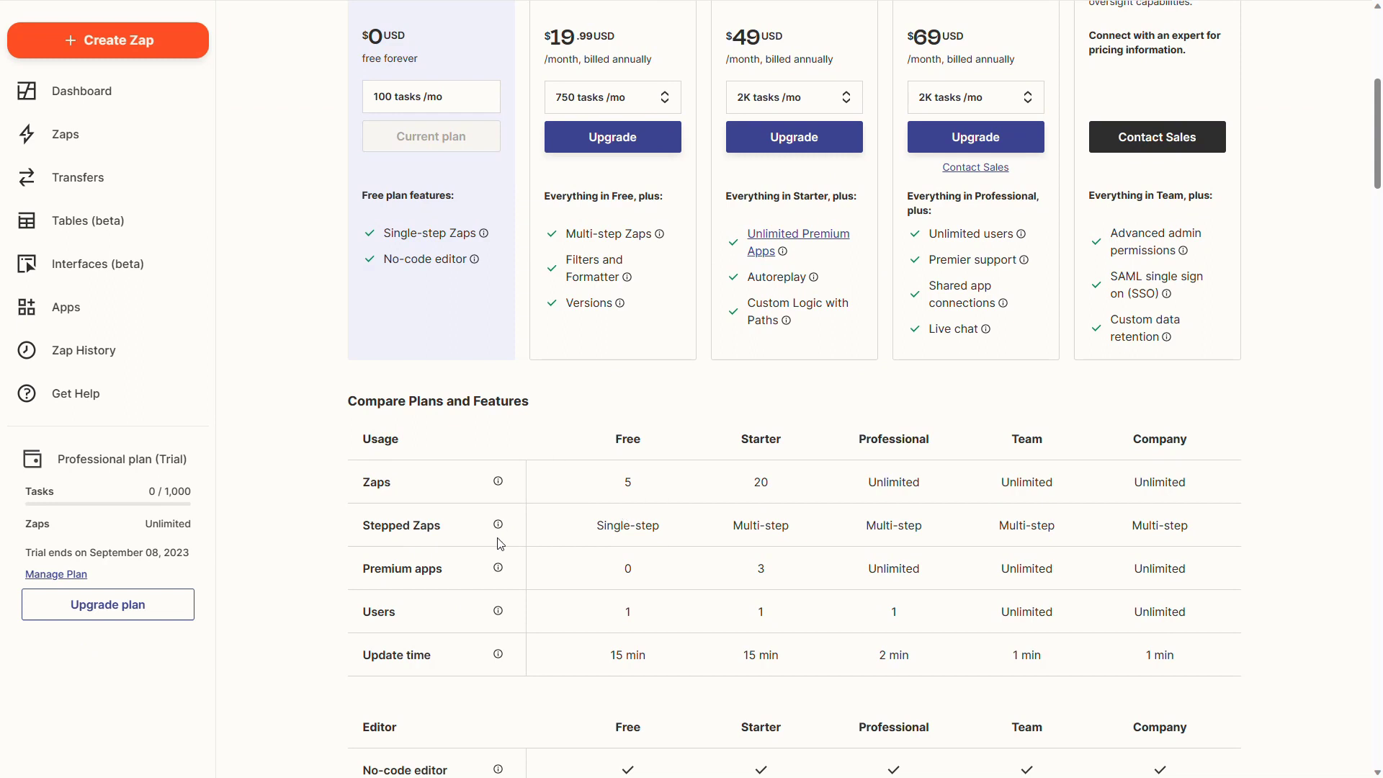
scroll(501, 544, up, 3)
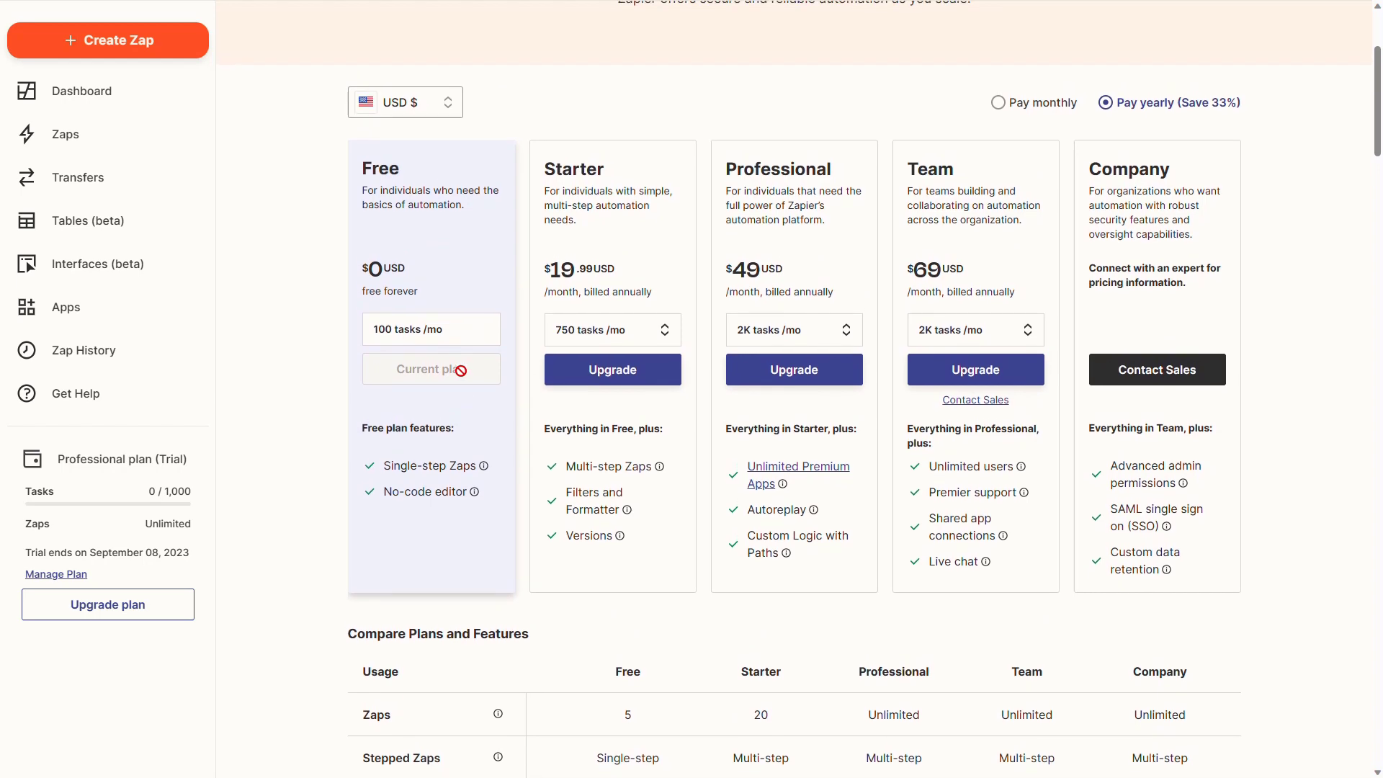
scroll(460, 370, up, 3)
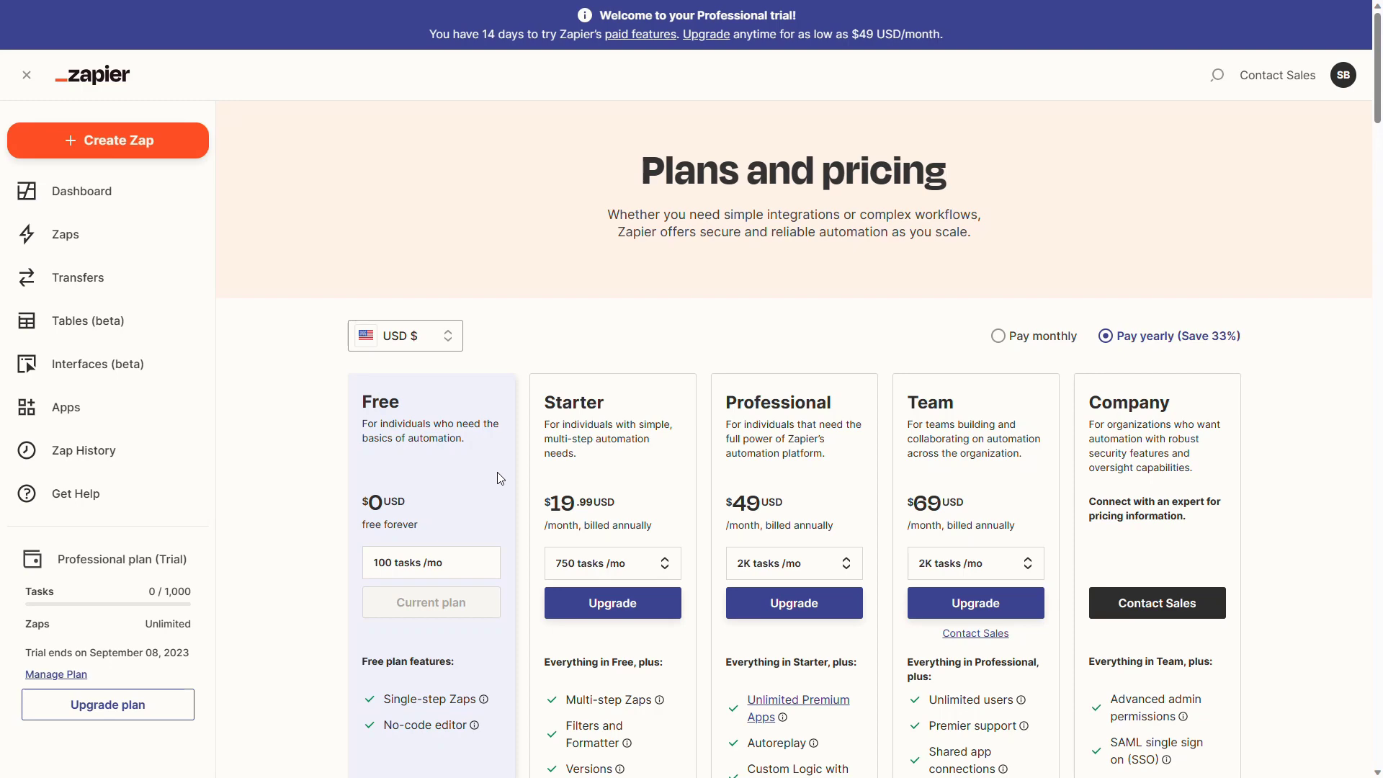
scroll(497, 474, down, 3)
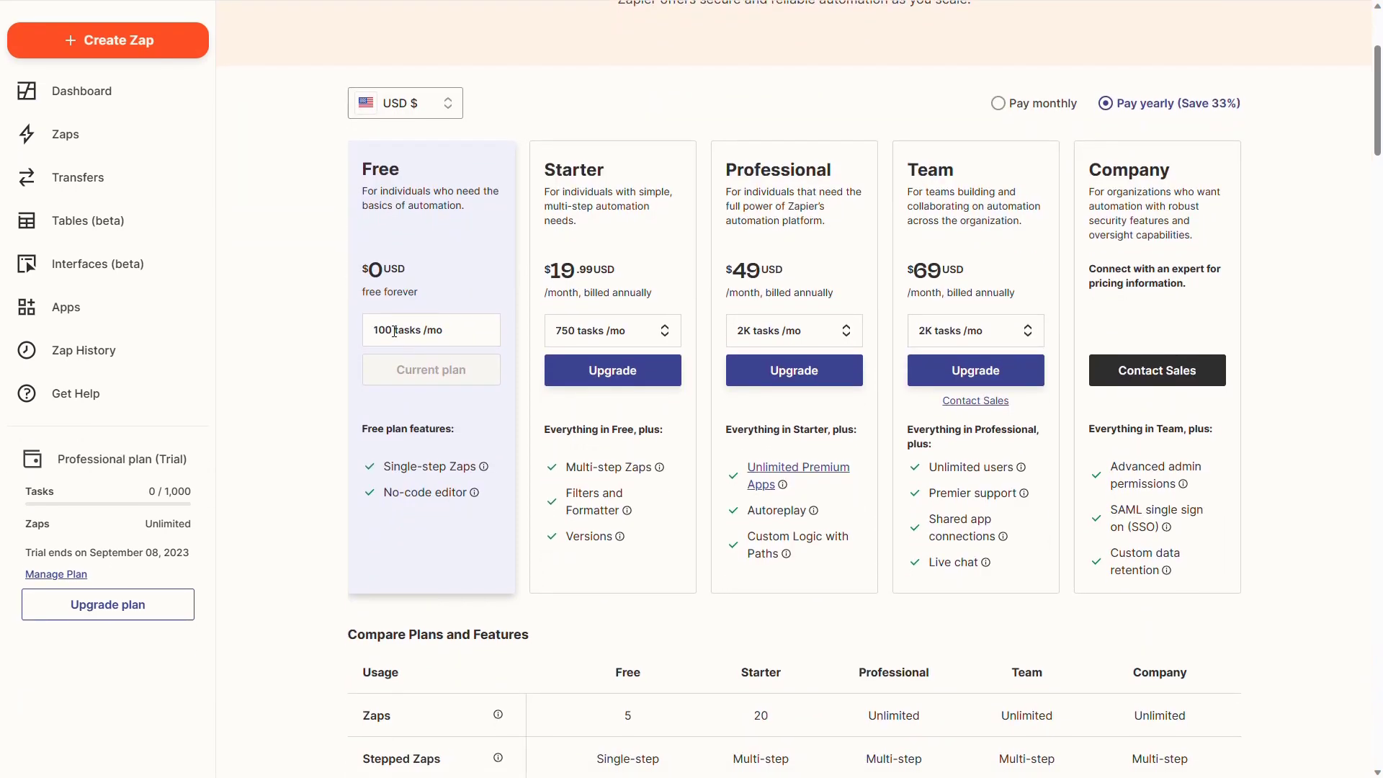
drag(390, 333, 372, 341)
scroll(433, 425, down, 10)
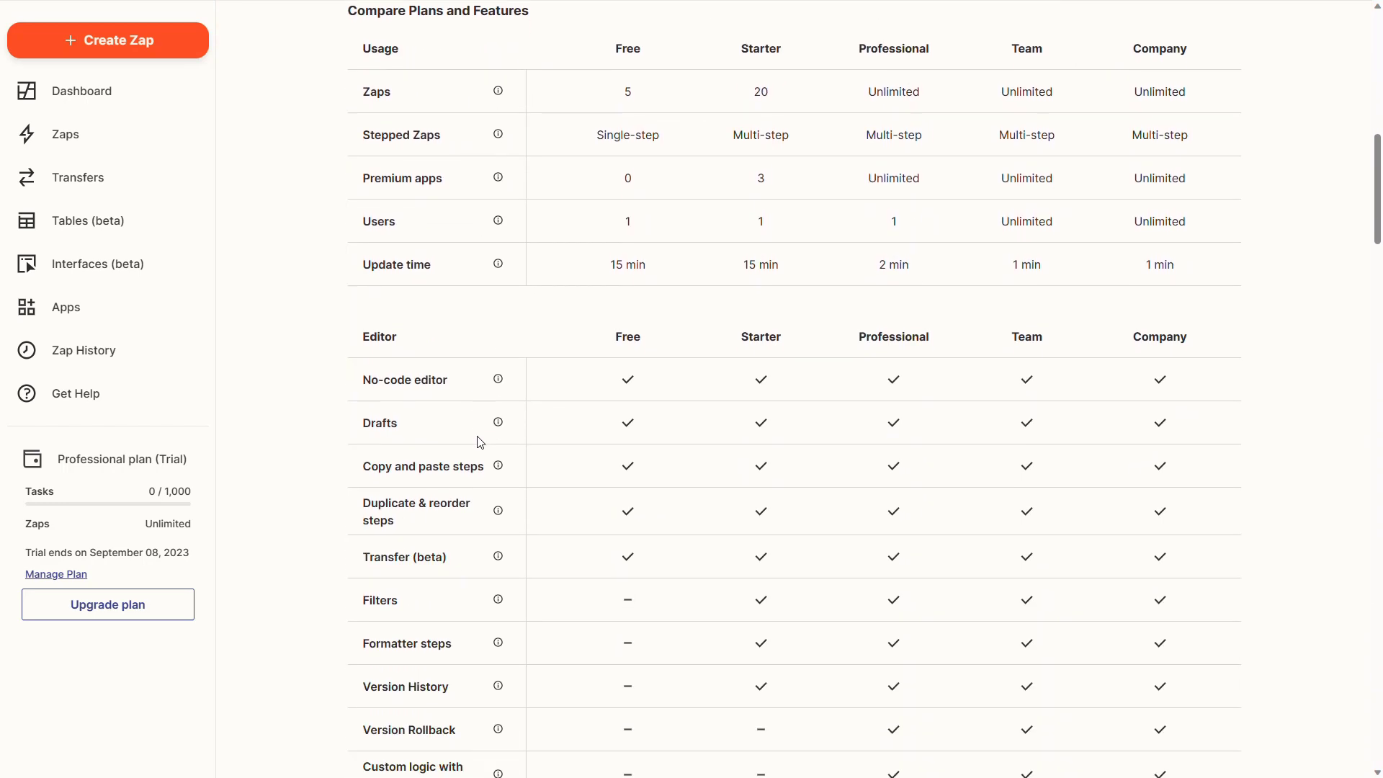
scroll(481, 443, down, 7)
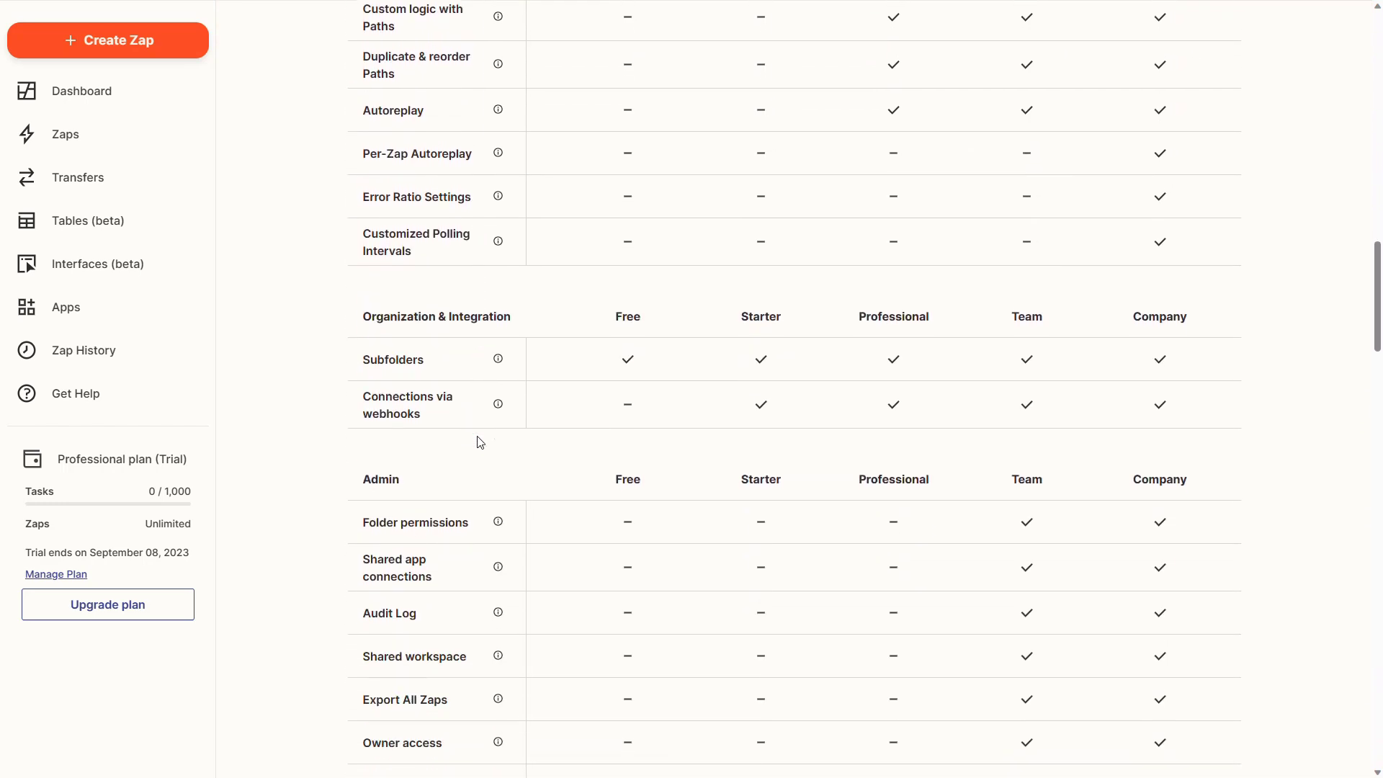
scroll(481, 442, down, 2)
mouse_move(500, 418)
scroll(499, 418, up, 19)
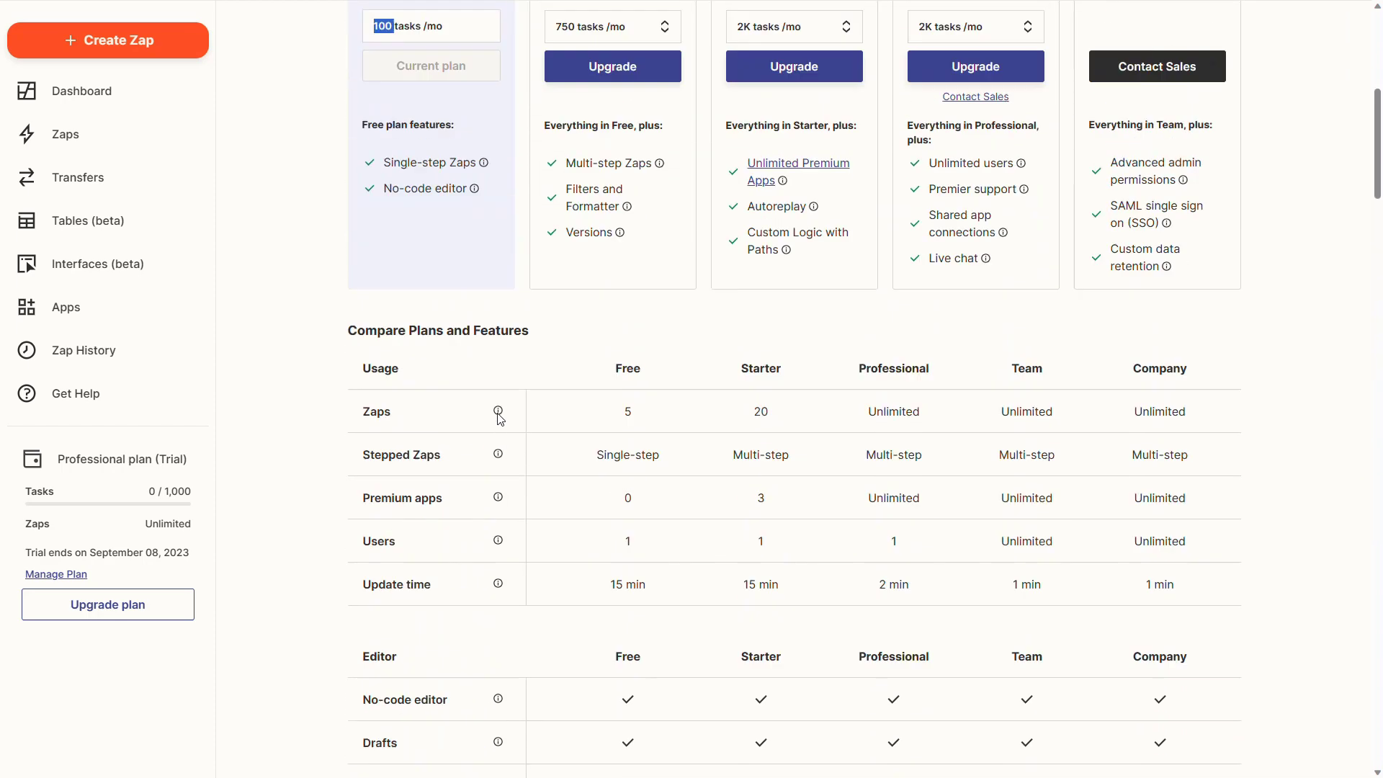
scroll(500, 418, up, 3)
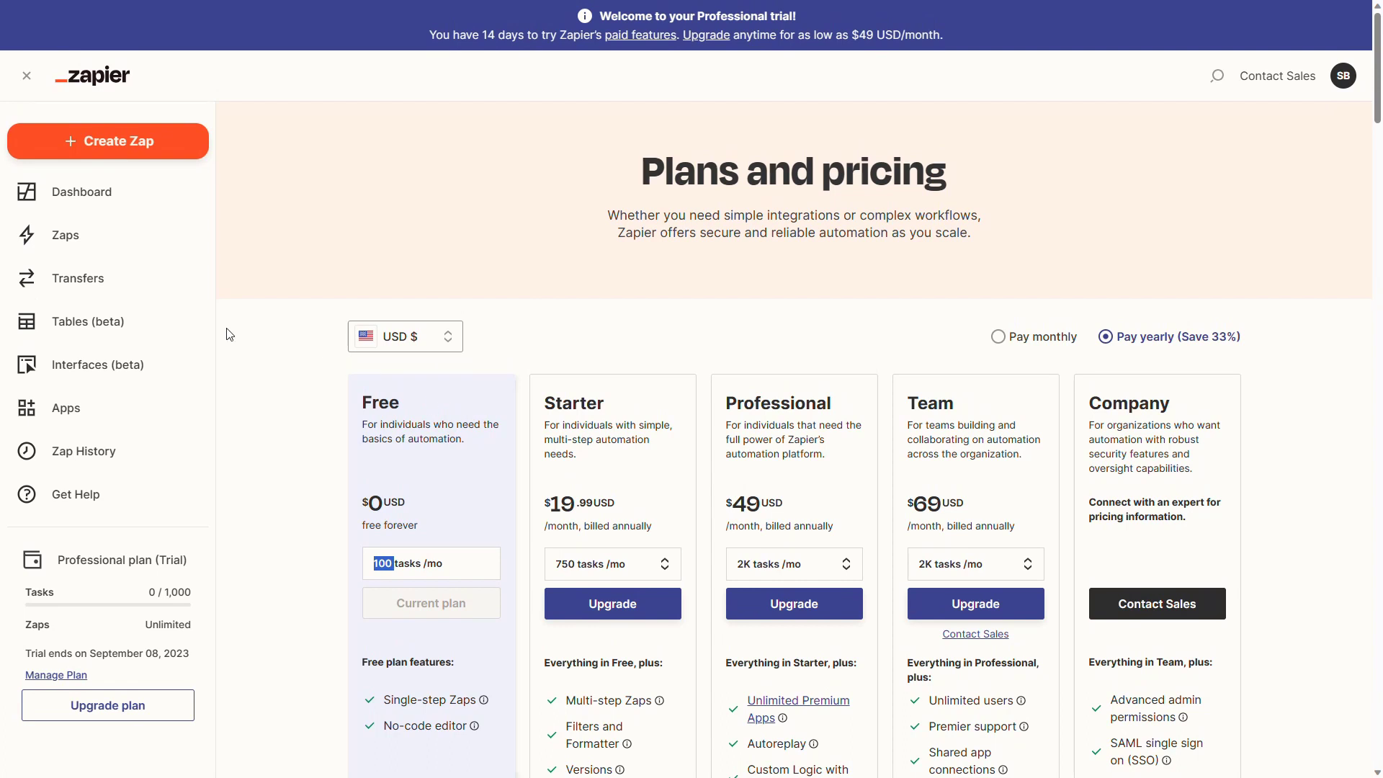
Create a new Zap from the Zaps overview and choose Microsoft Excel as its trigger app.
click(128, 245)
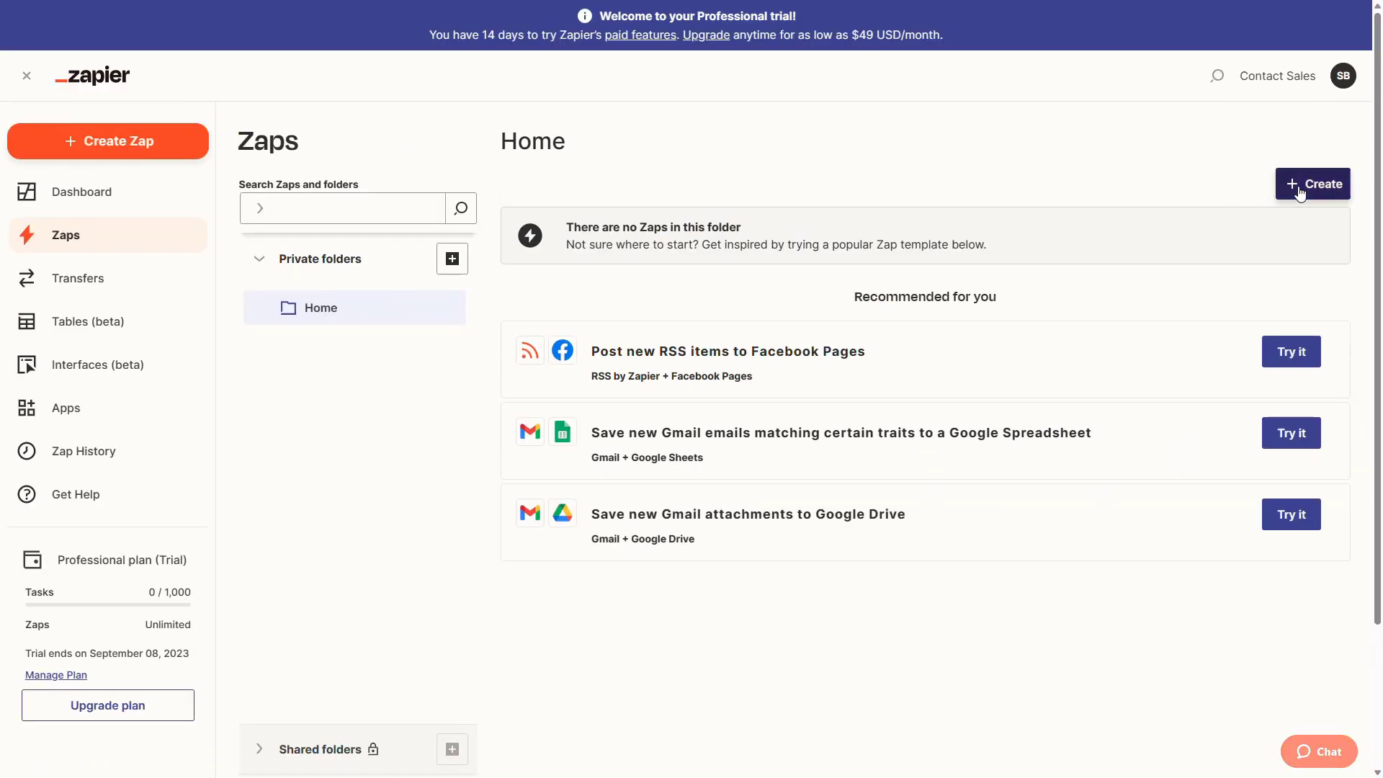
click(1300, 193)
click(1277, 234)
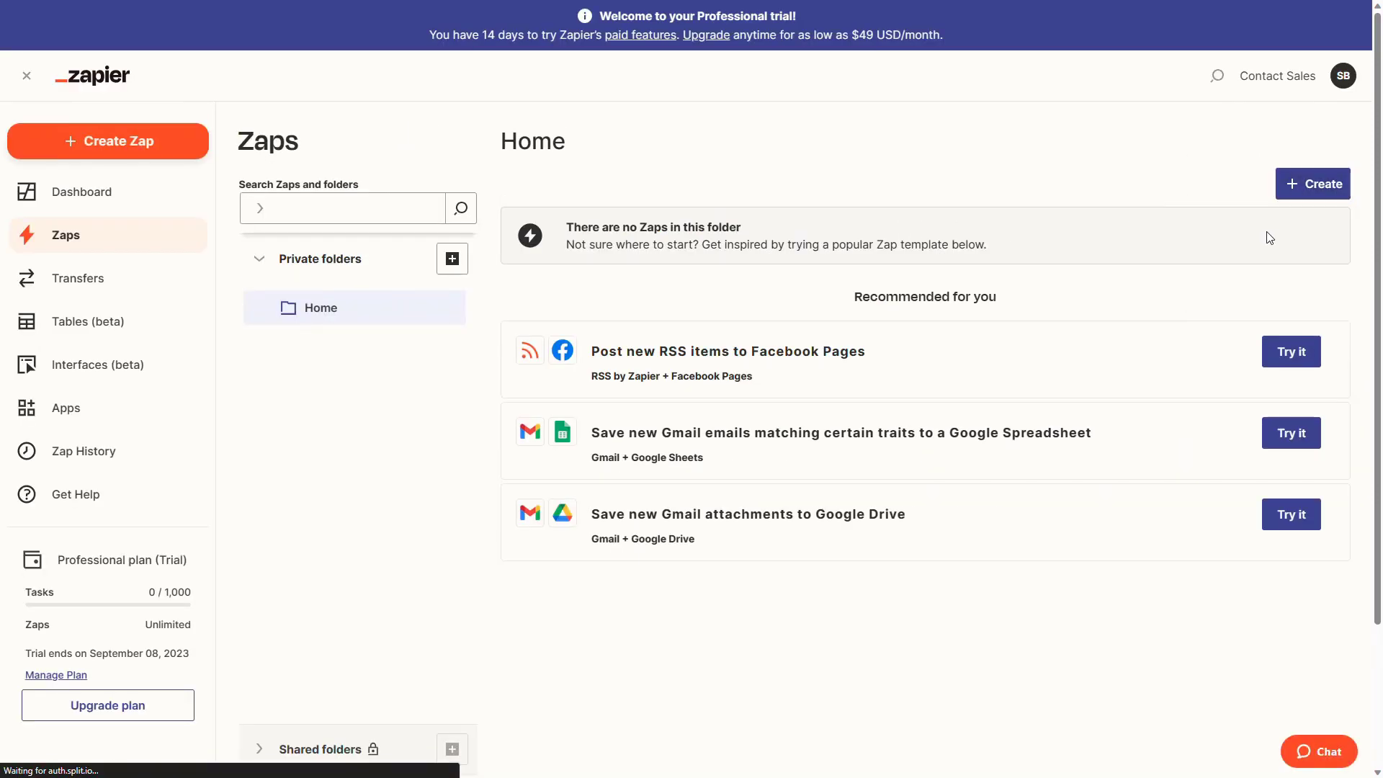
click(690, 338)
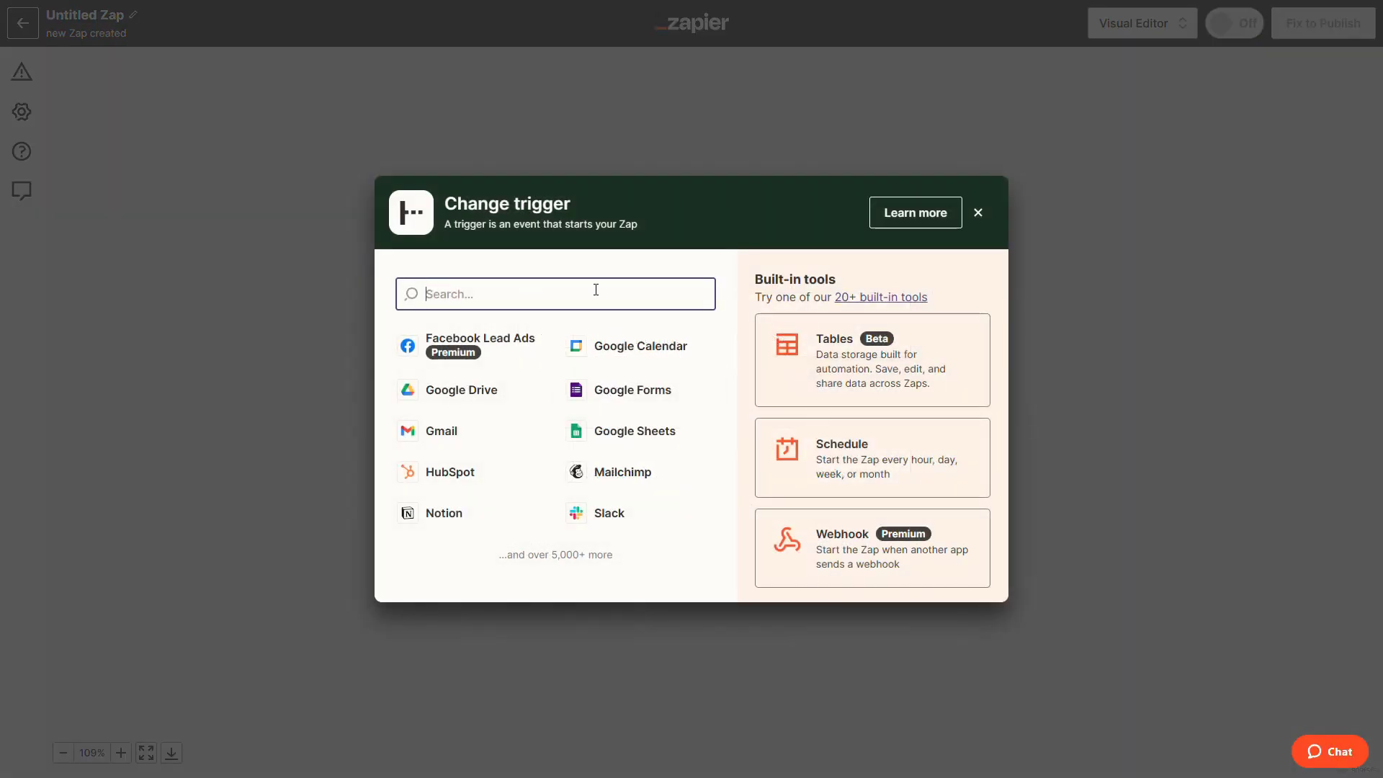
text(excel)
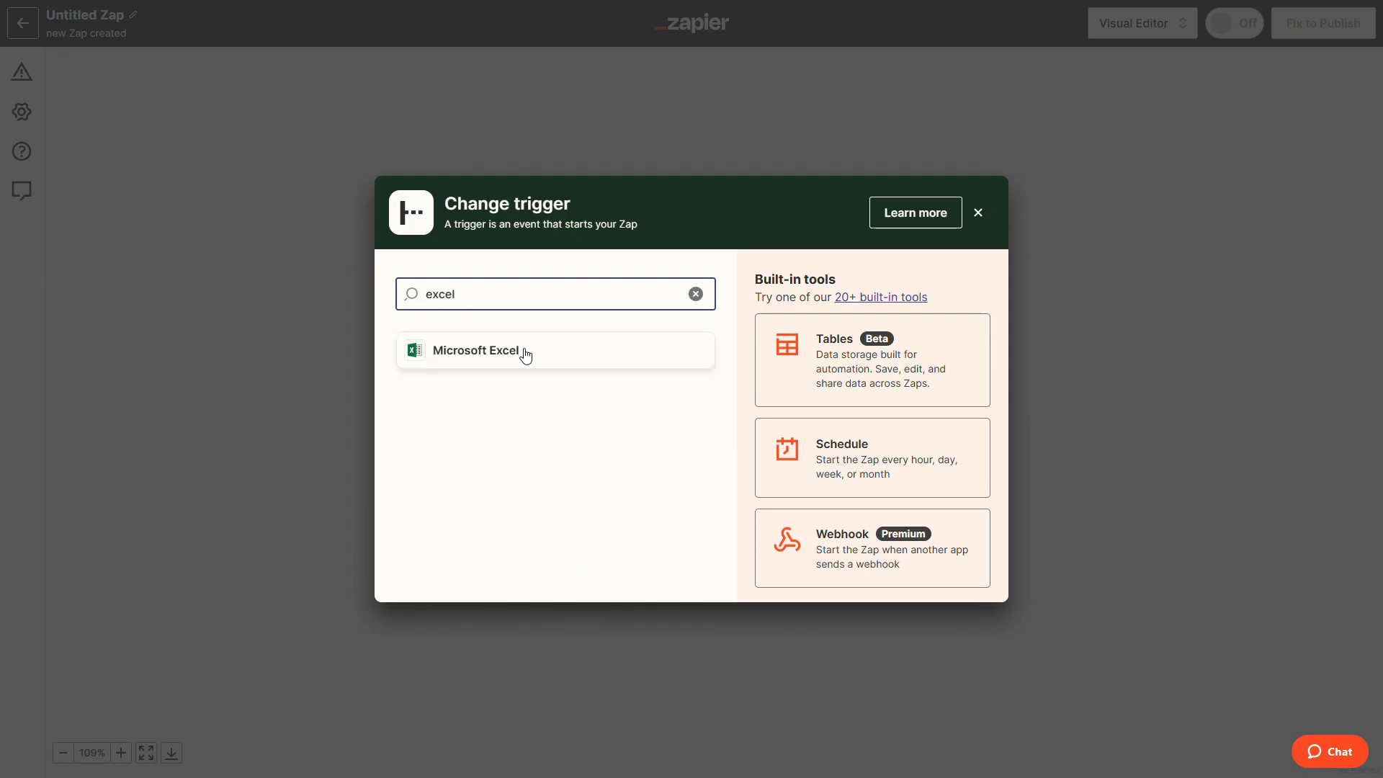
click(549, 355)
Set the Excel trigger's event to New Row in Table and connect the Microsoft account, accepting the requested permissions.
click(1191, 236)
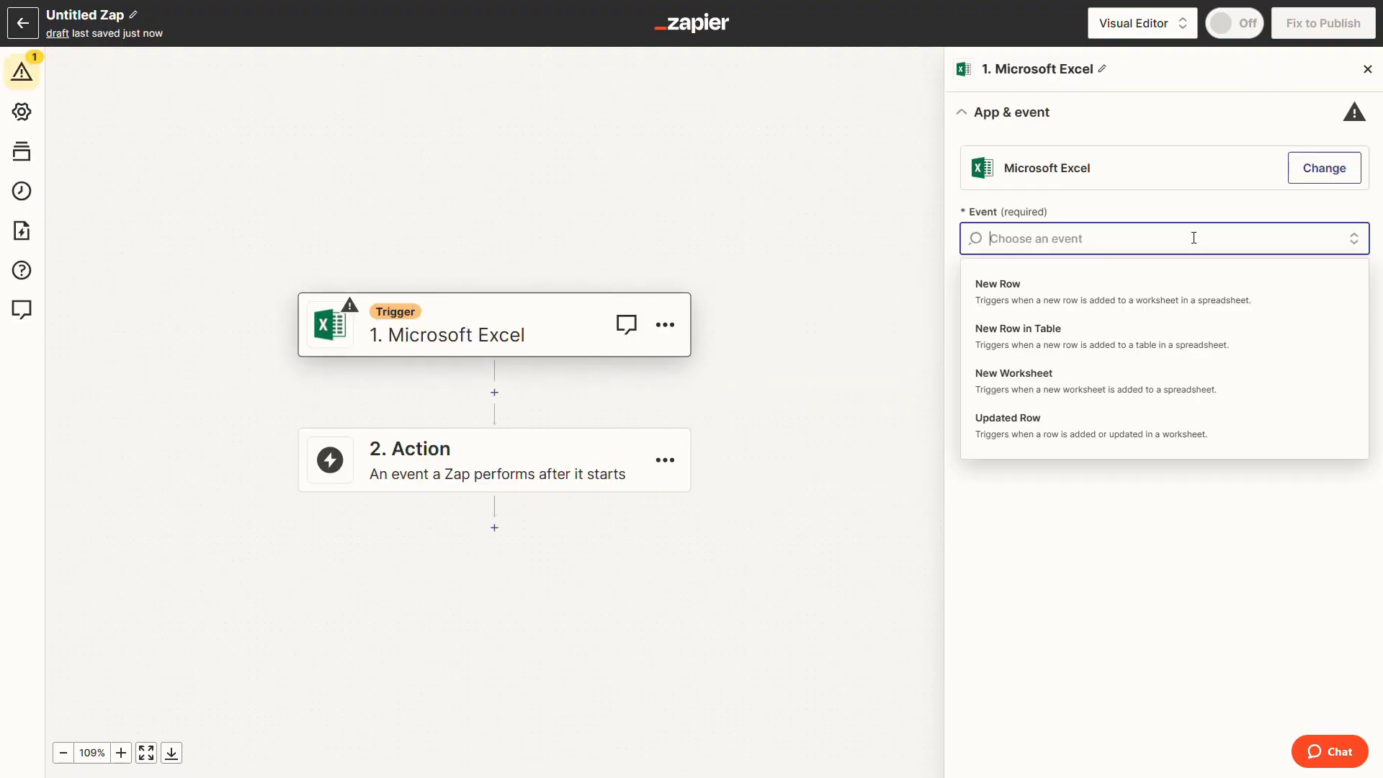
click(1159, 343)
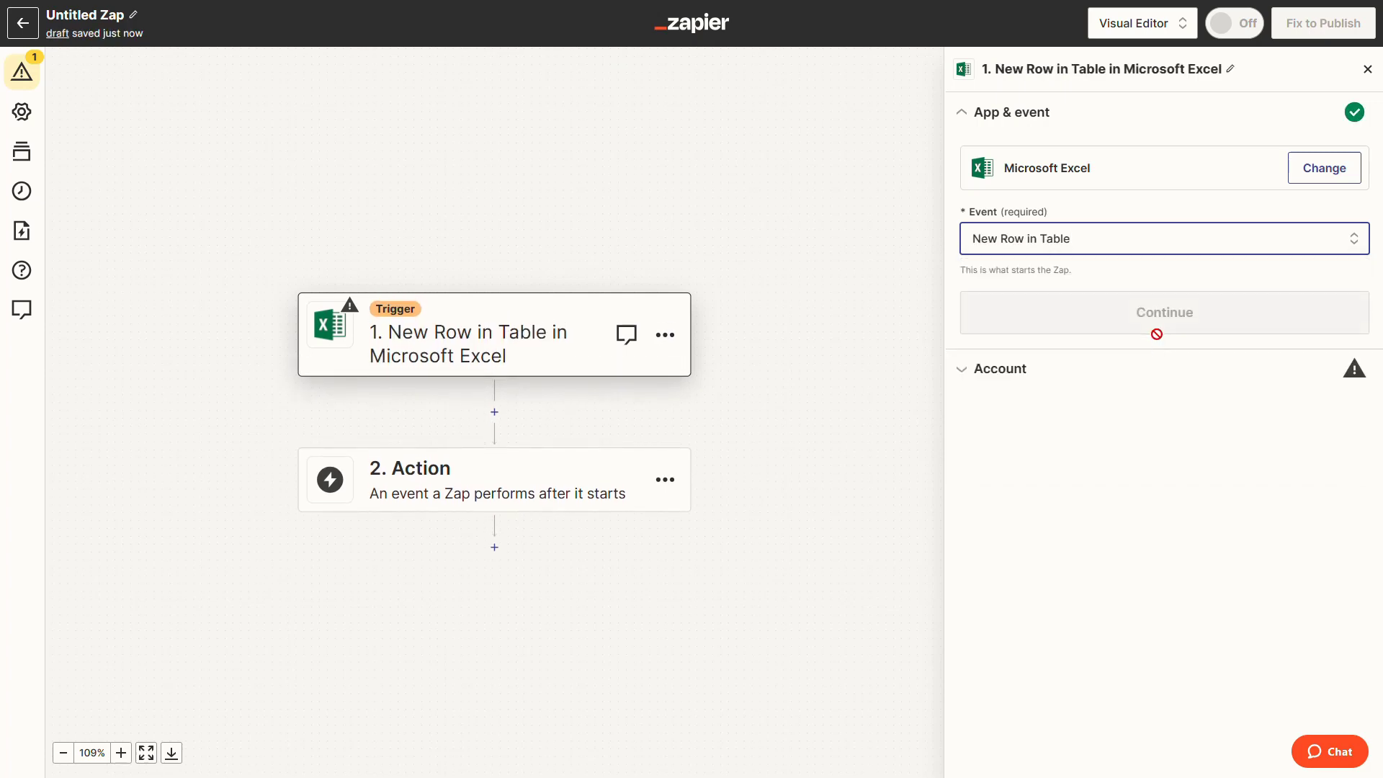
click(1164, 330)
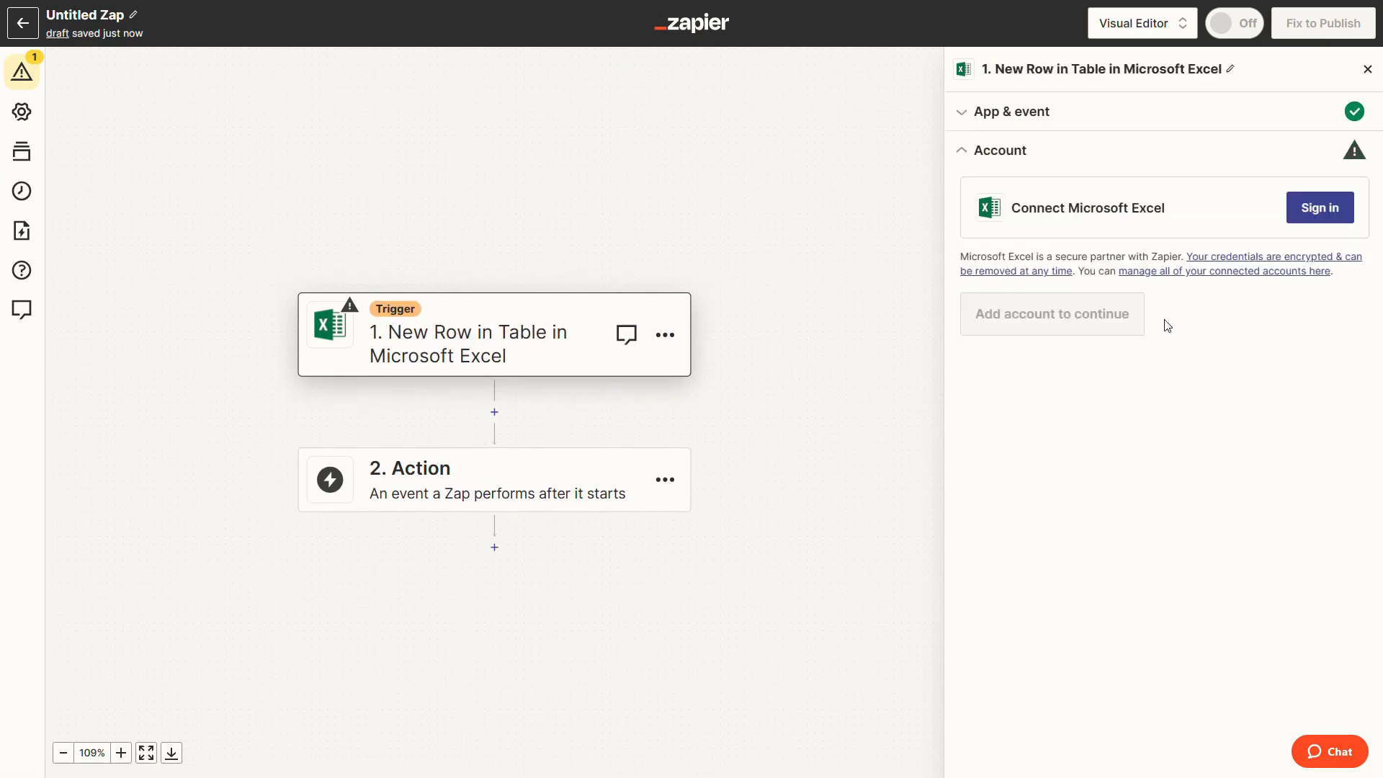
click(1309, 215)
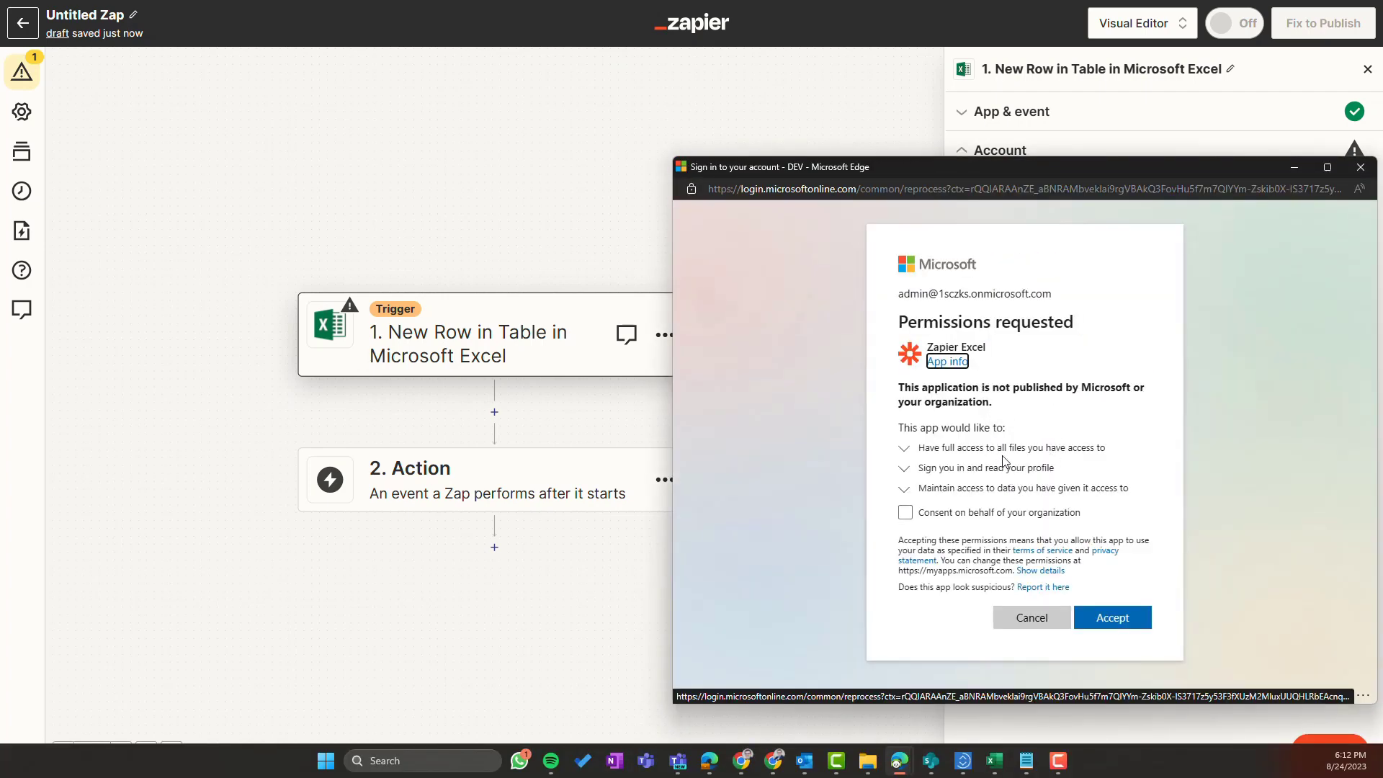
click(1113, 619)
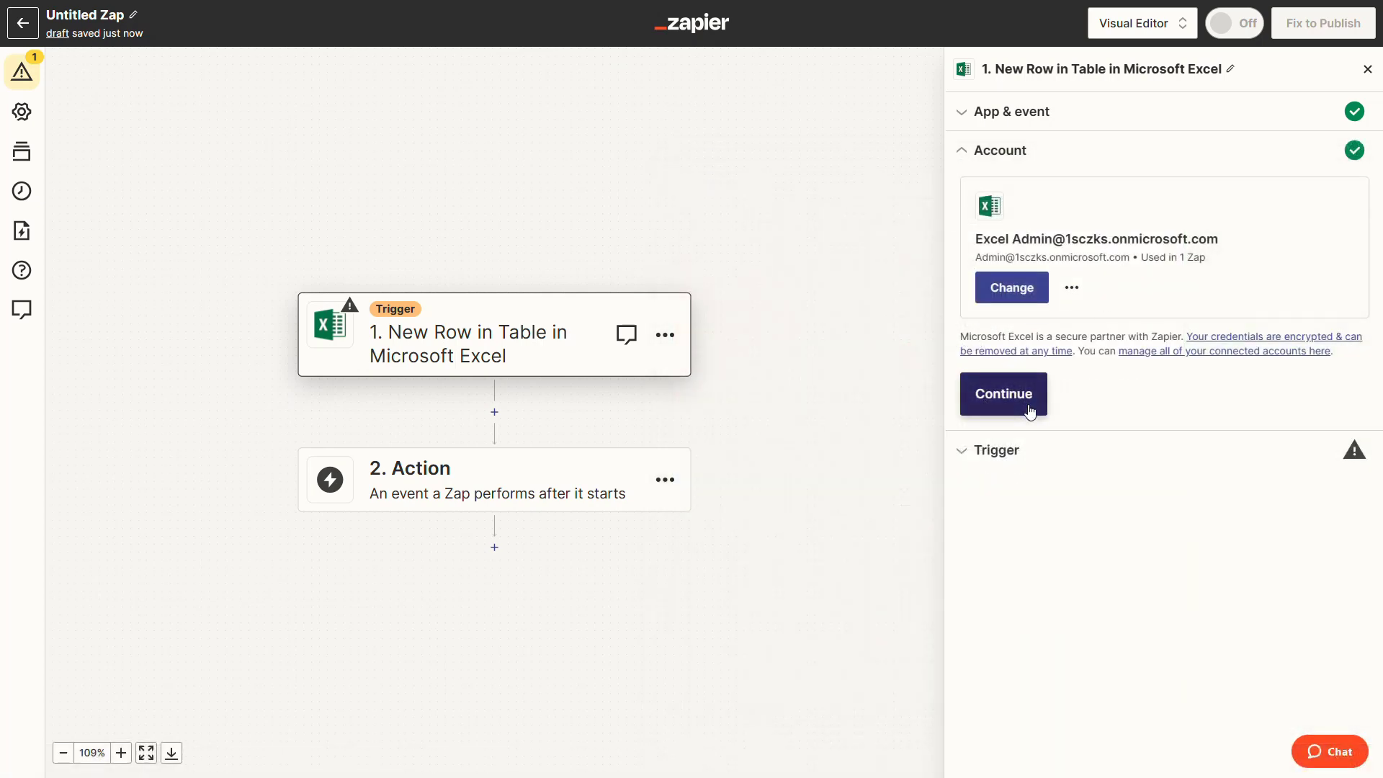
click(1030, 408)
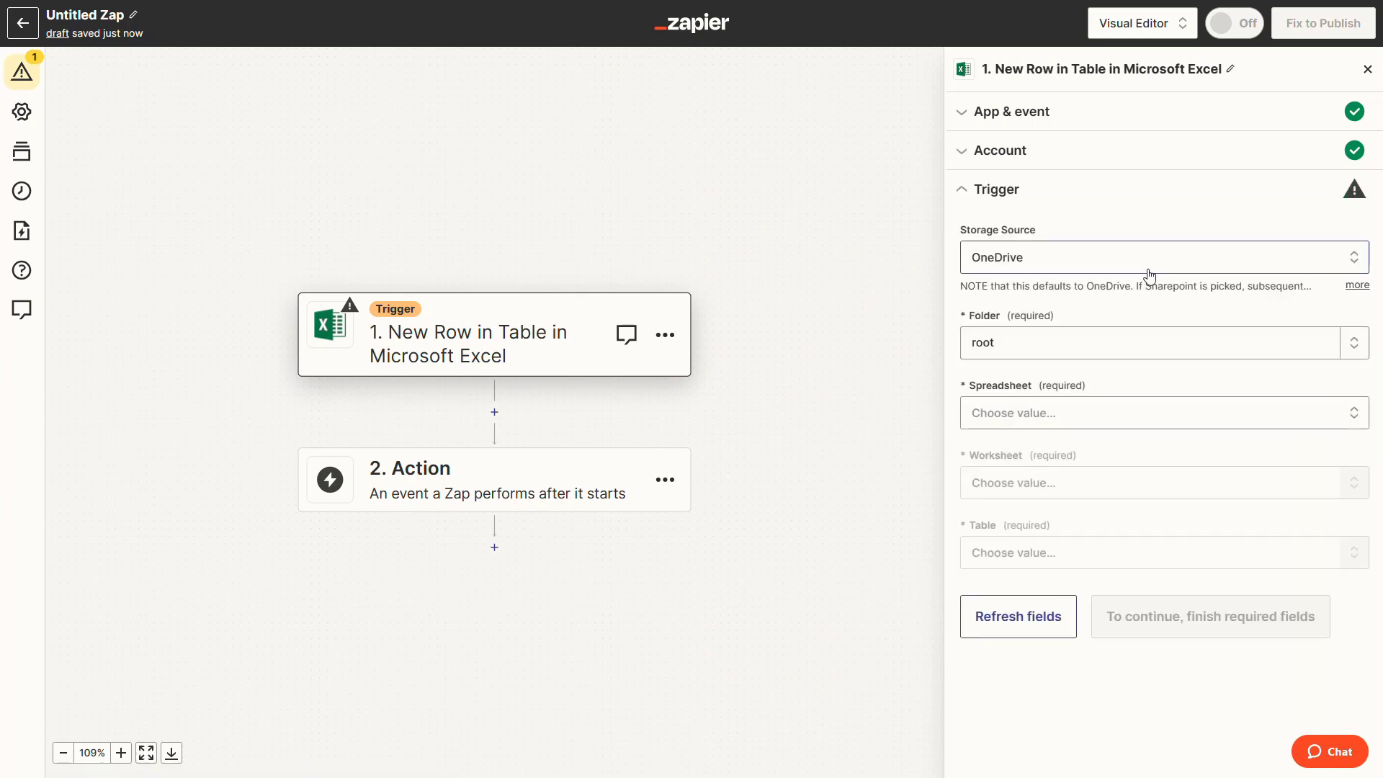
Set the trigger's storage source to OneDrive, its folder to SocialPublishing and its spreadsheet to PublicationsSchedule.xlsx.
click(1149, 266)
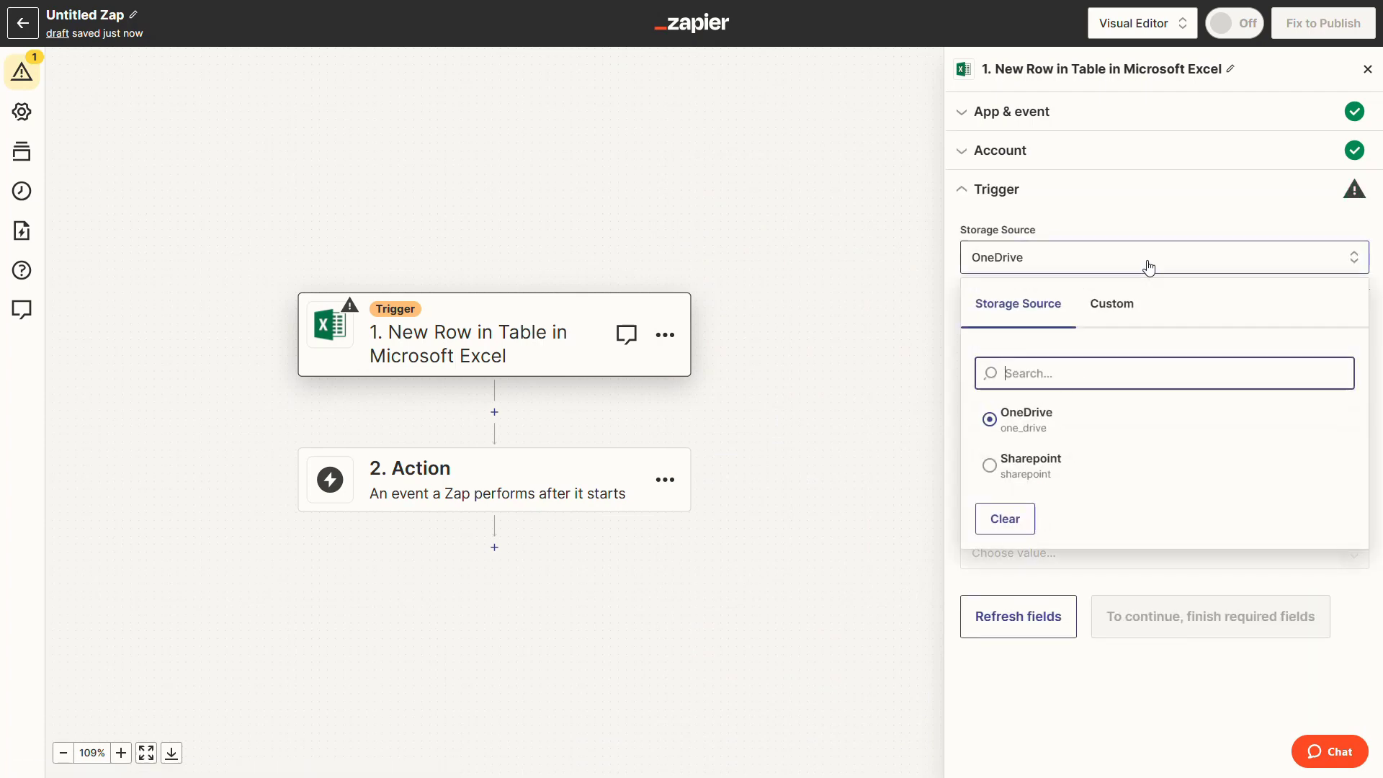
click(1060, 425)
click(1085, 348)
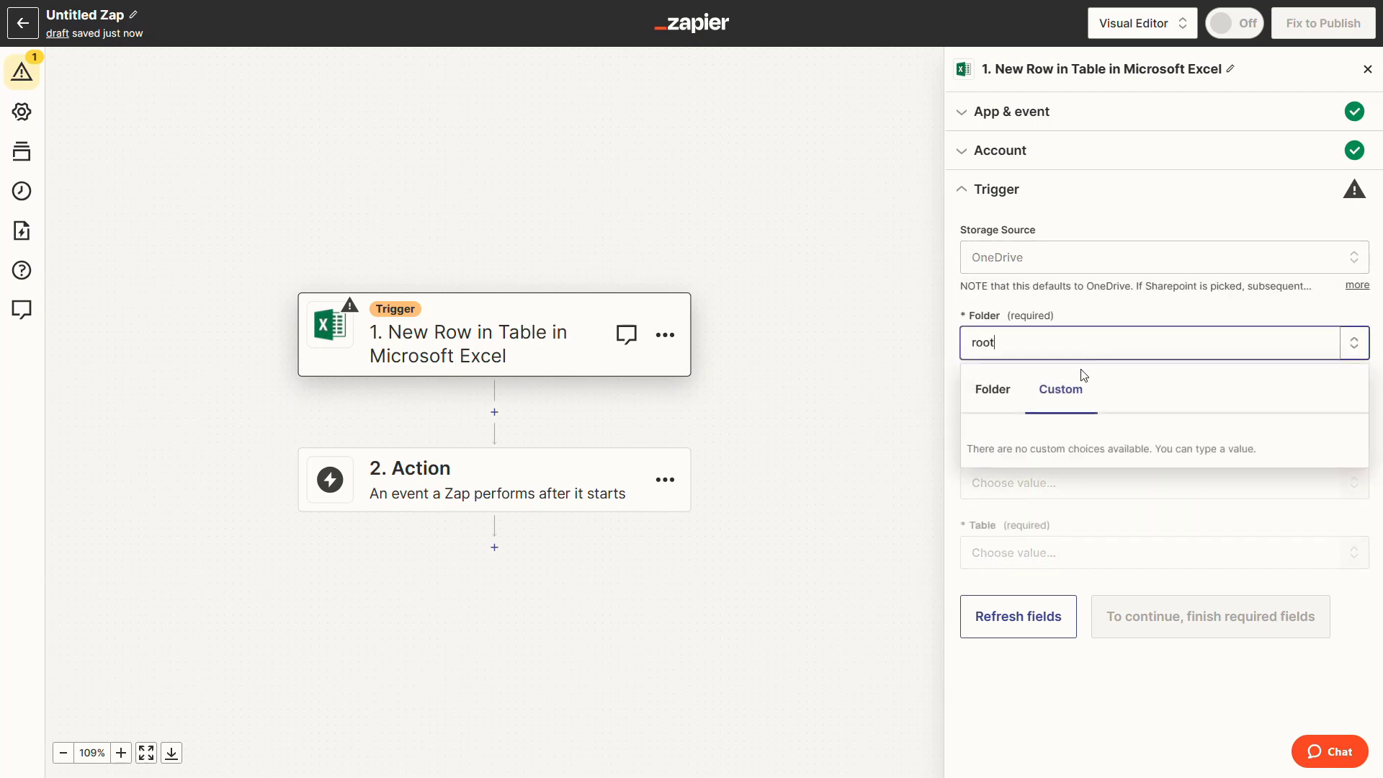
click(1008, 395)
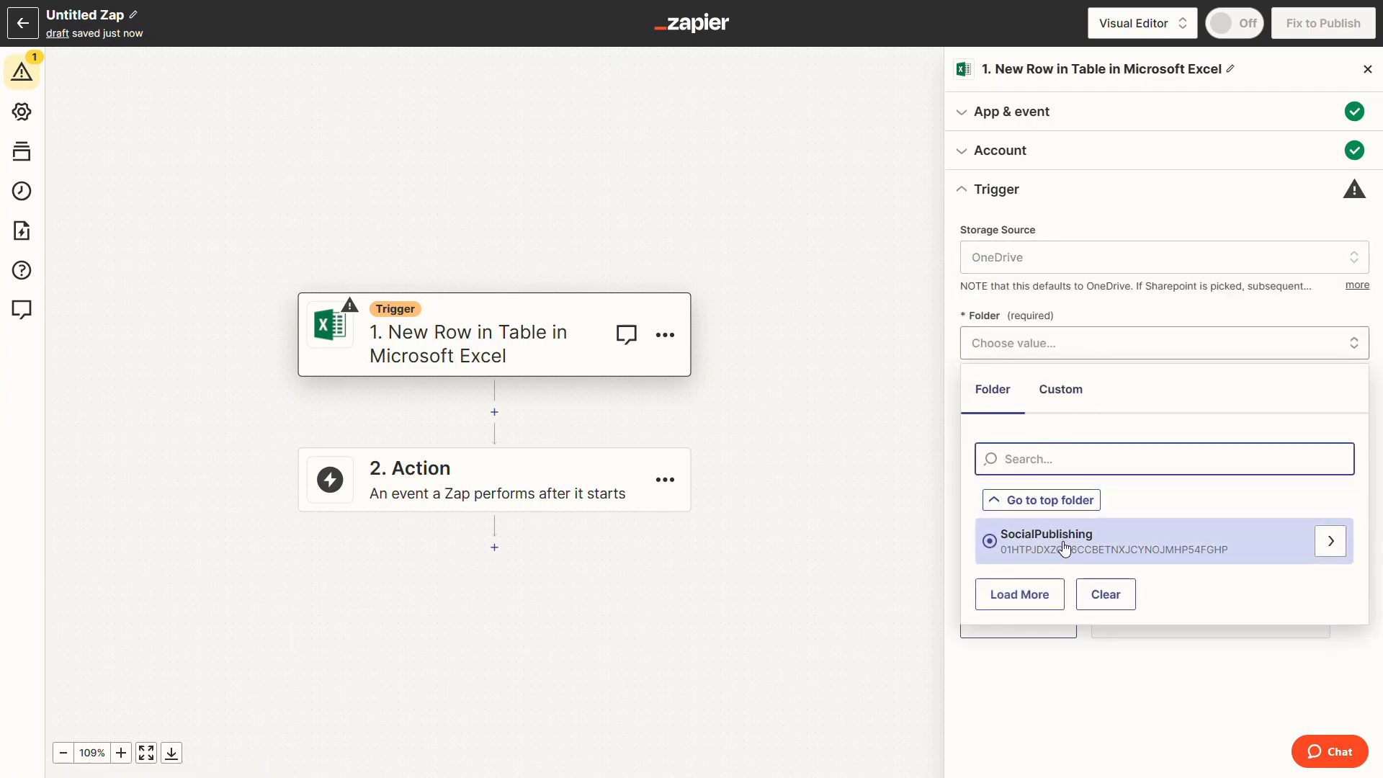
click(1062, 551)
click(1073, 421)
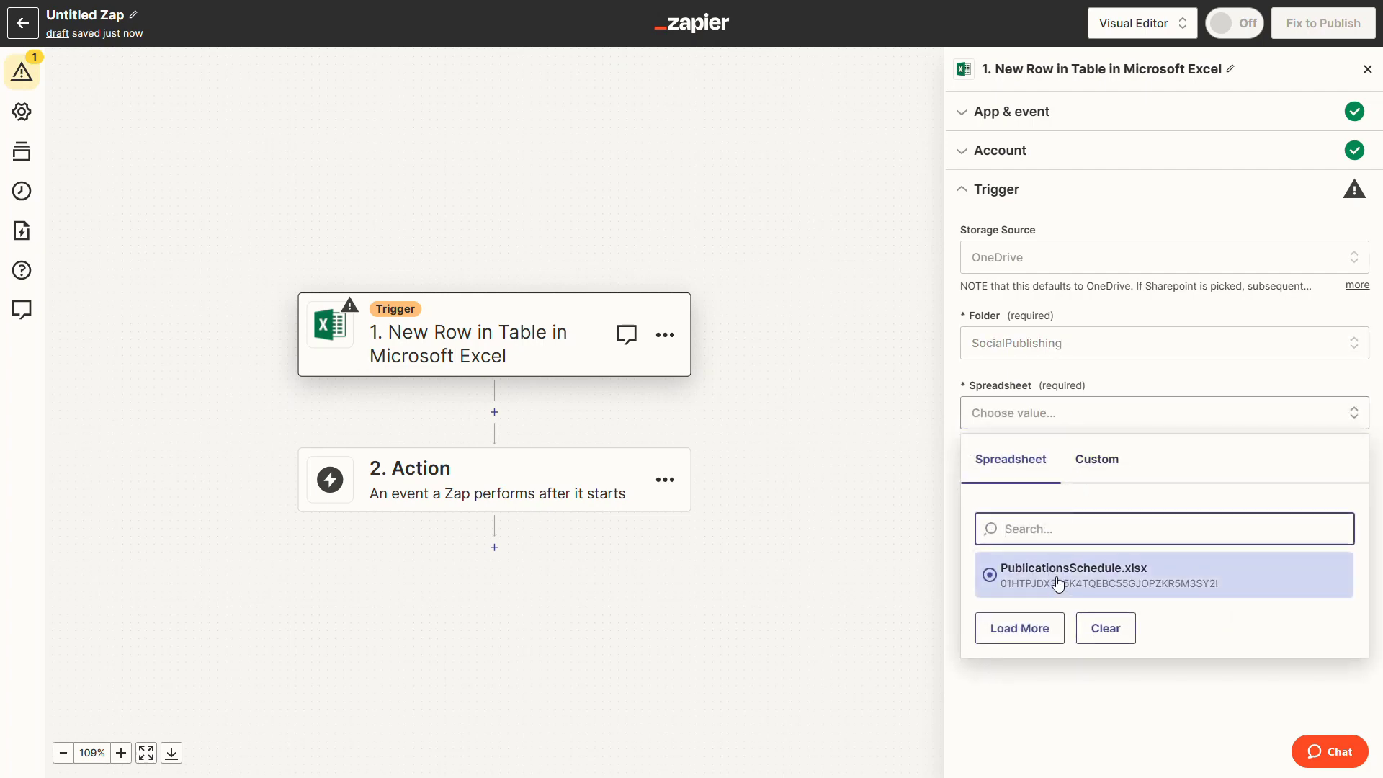
click(1058, 583)
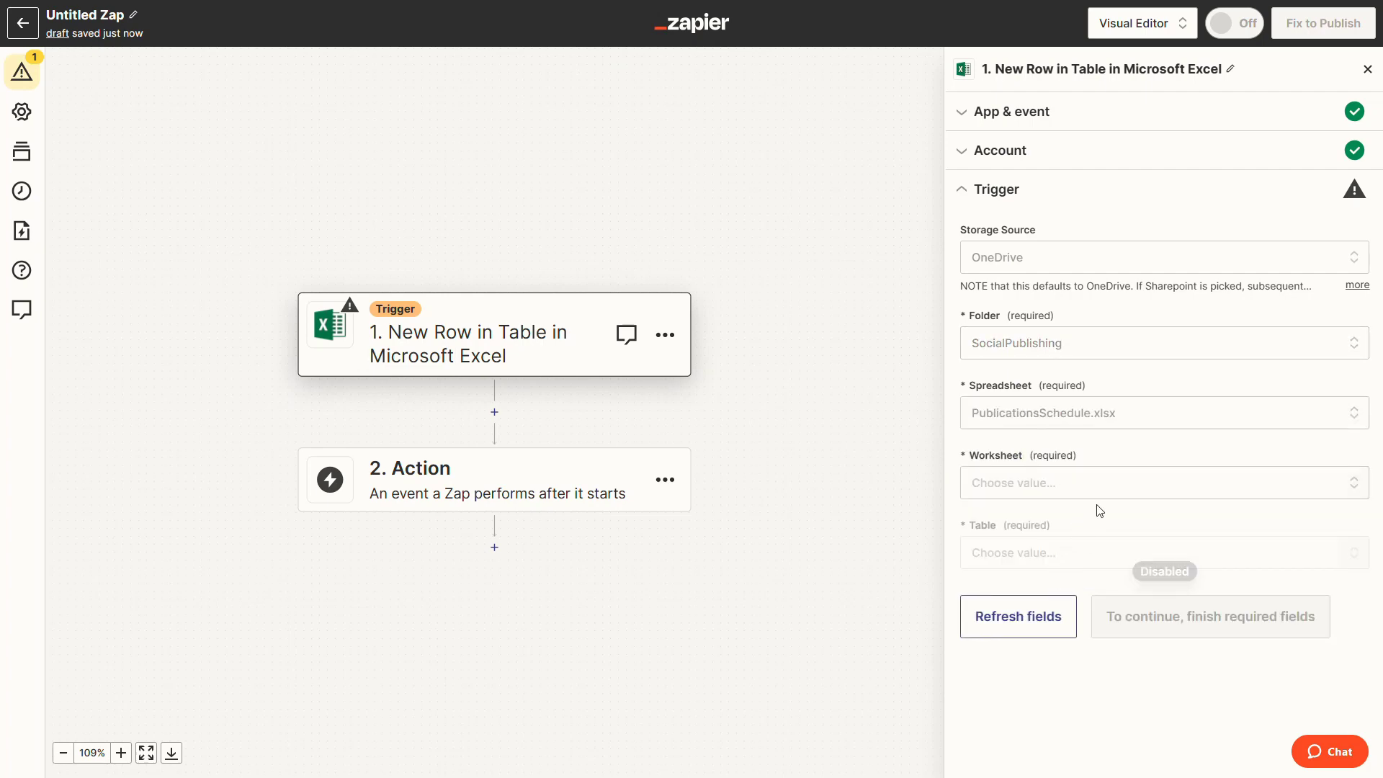
Choose the LinkedIn worksheet and the LinkedIn table for the trigger, and continue to the trigger test.
click(1097, 486)
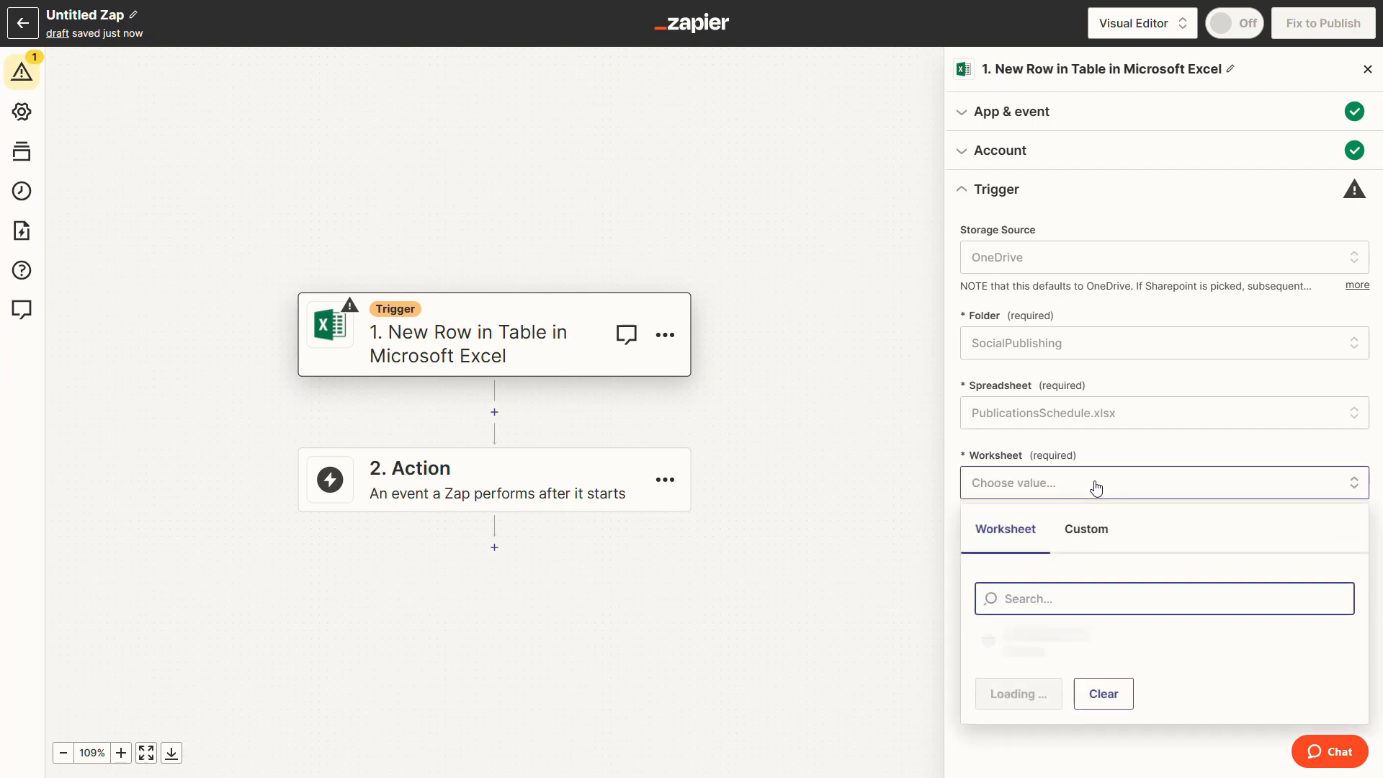
scroll(1052, 713, down, 1)
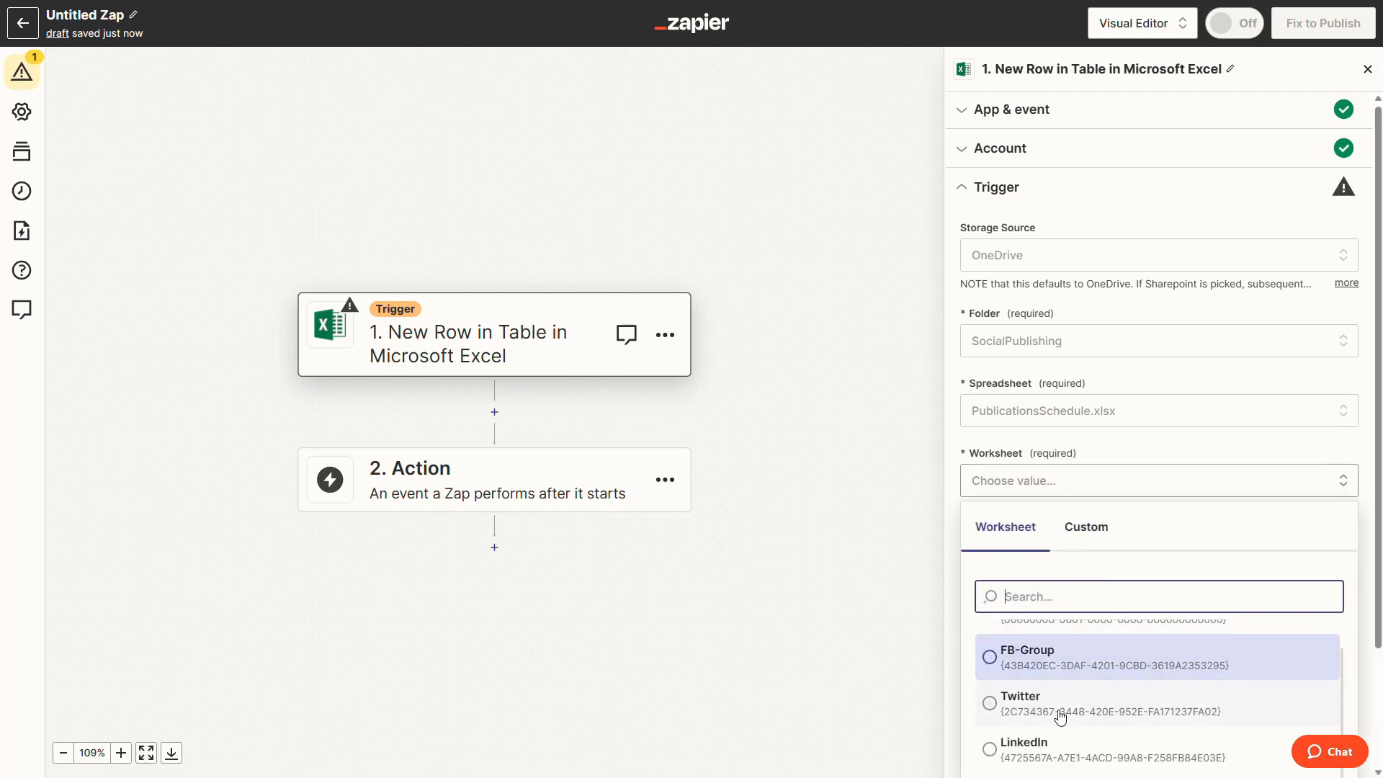
click(1056, 741)
click(1046, 556)
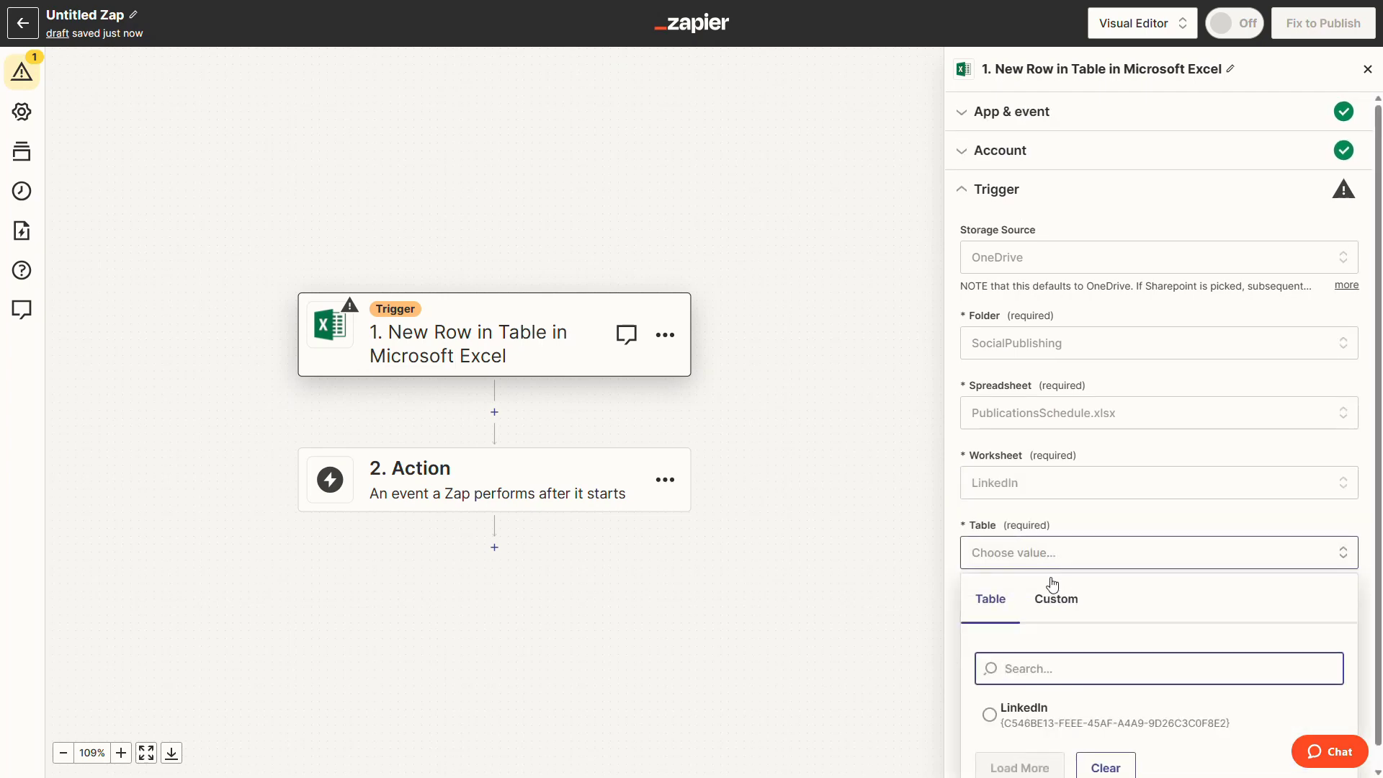
click(1077, 702)
click(1146, 625)
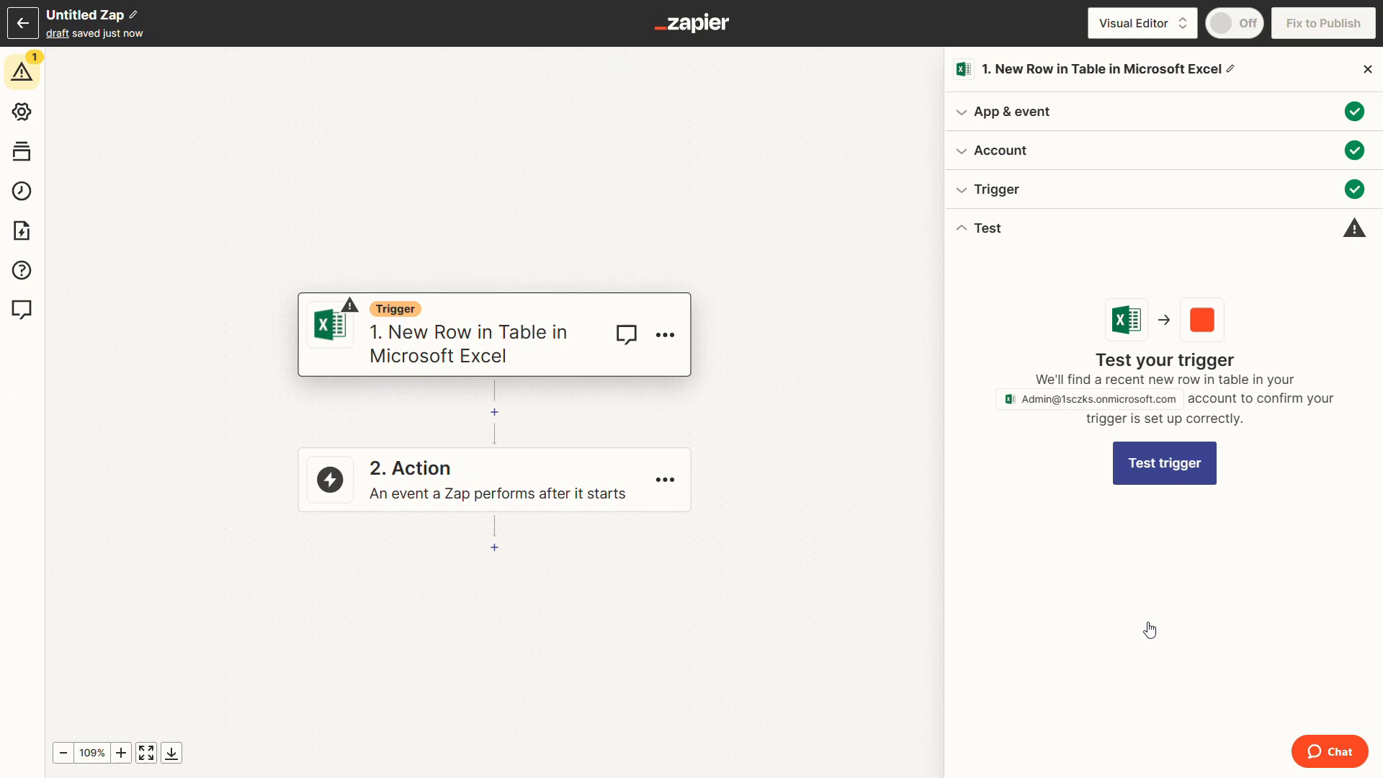
Test the Excel trigger and continue with the New Row in Table A record, dismissing the action app chooser.
click(1165, 475)
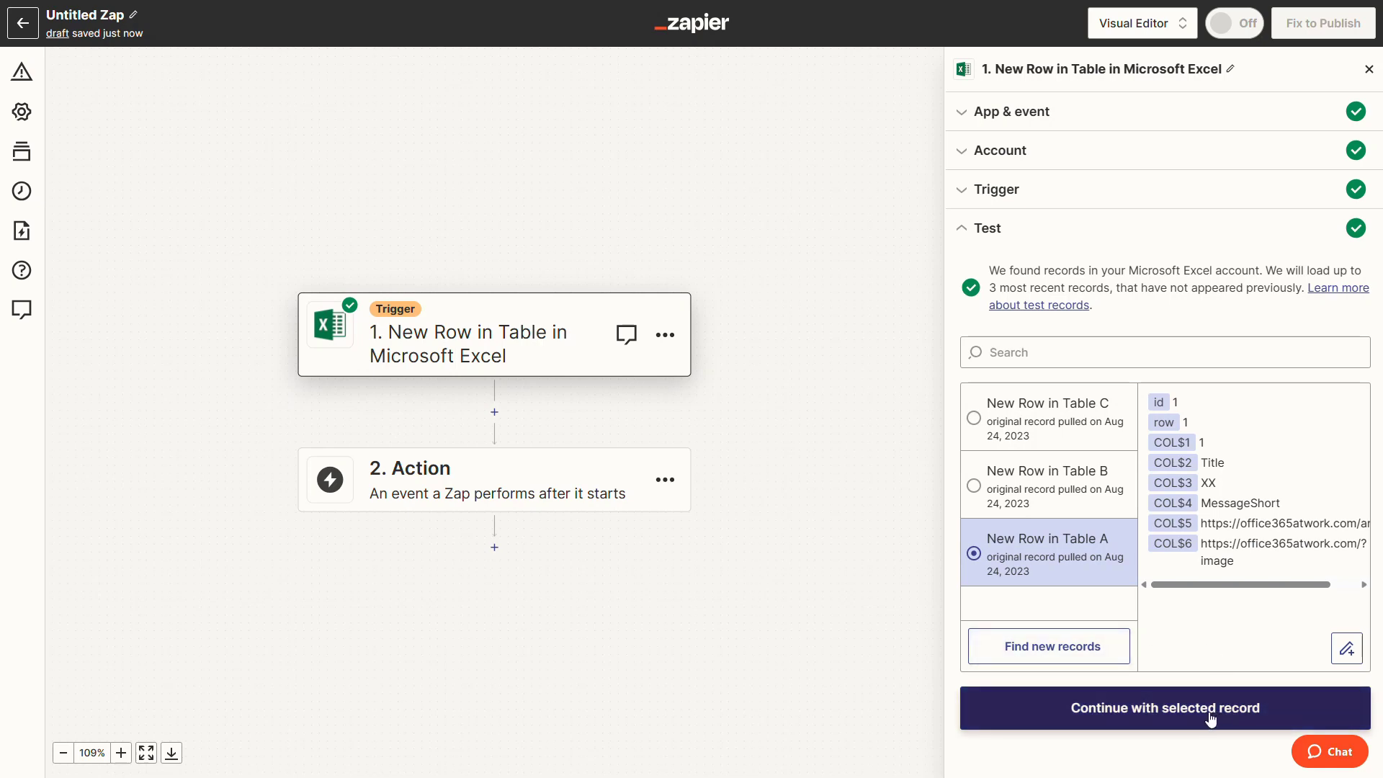
click(1209, 719)
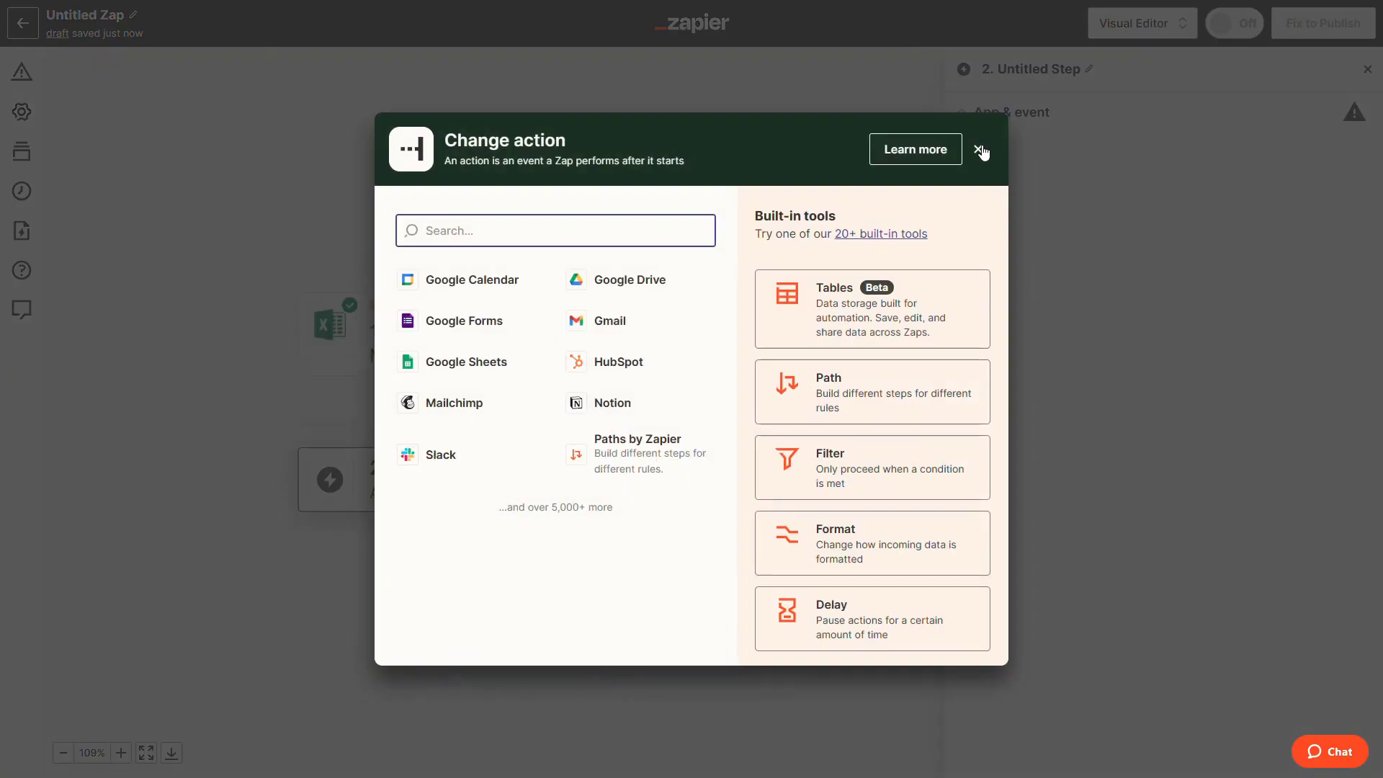
click(980, 149)
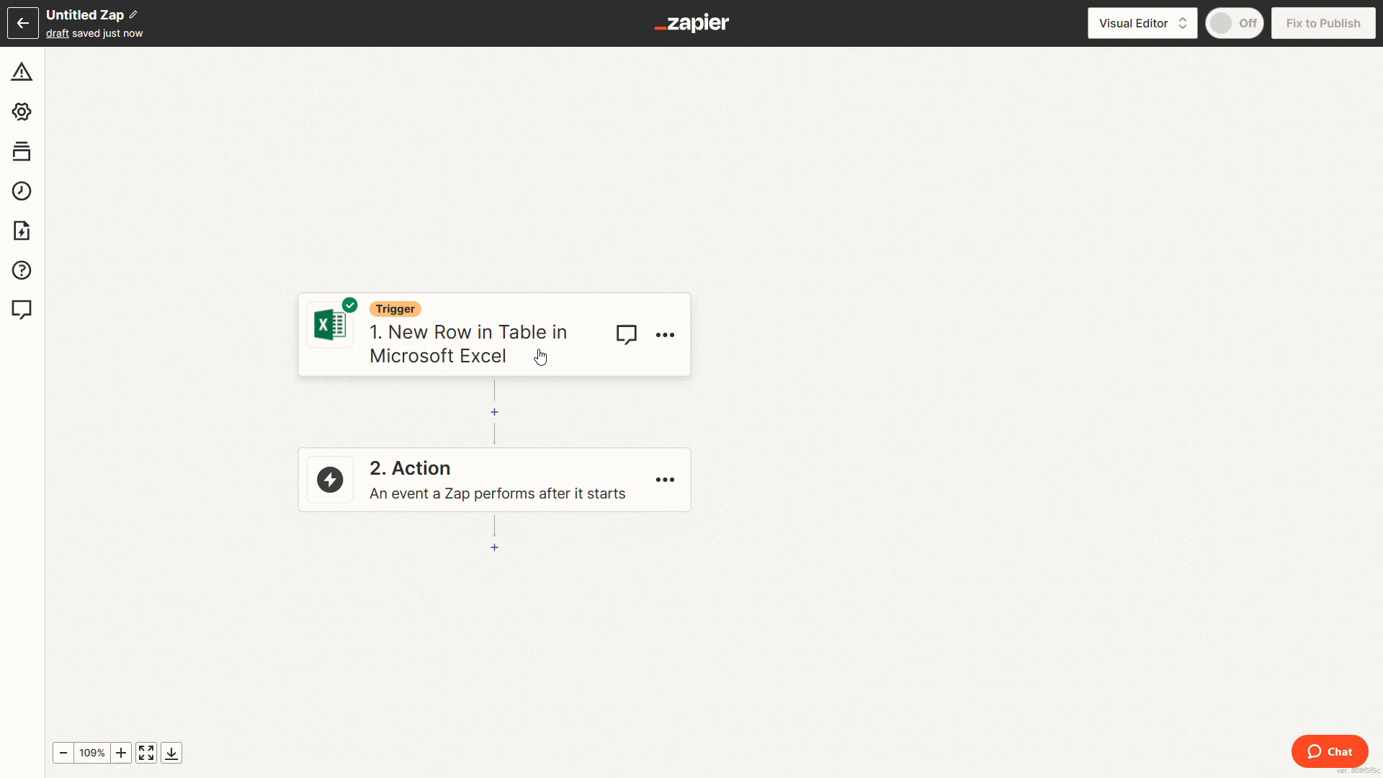
Search the action apps for "link" and choose LinkedIn for the Zap's second step.
click(530, 496)
text(link)
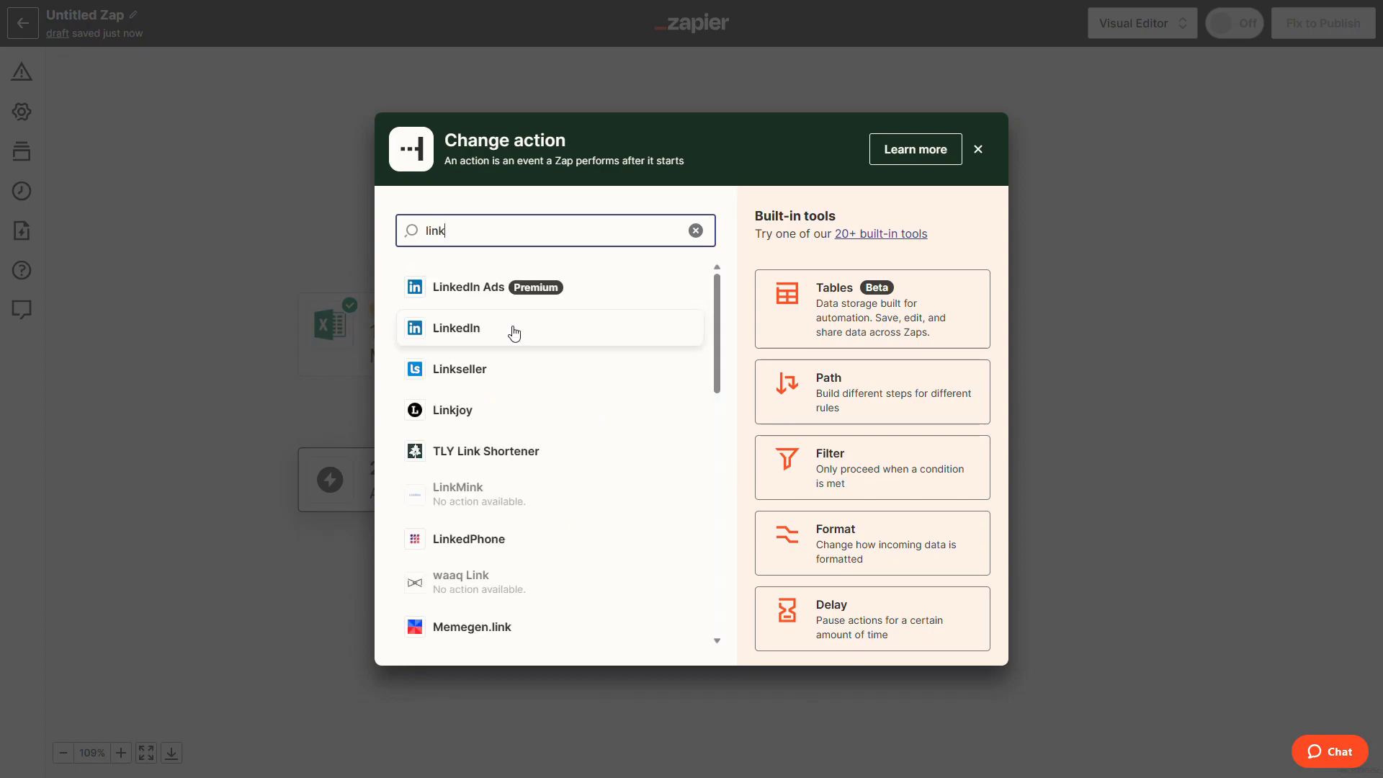
click(513, 328)
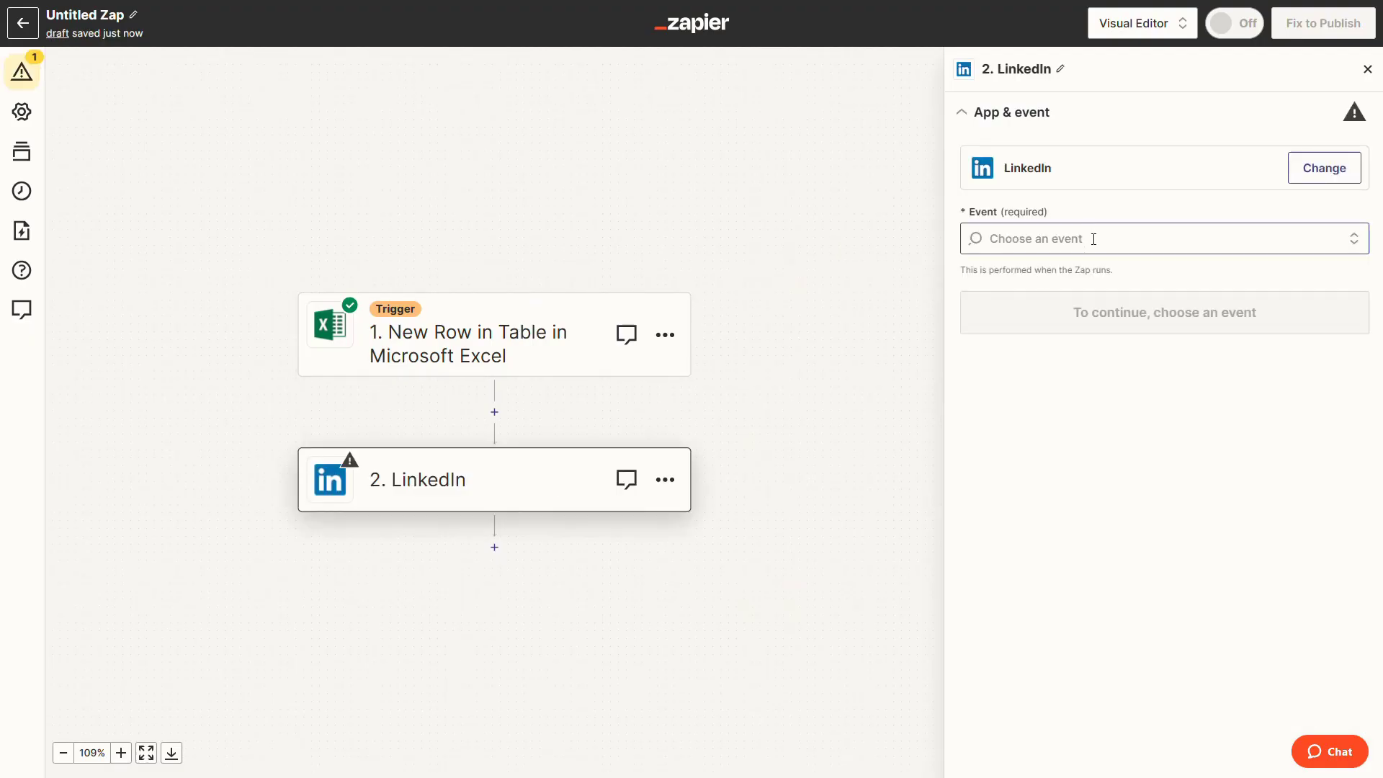
Set the LinkedIn action's event to Create Share Update, connect the LinkedIn account, and continue to the action fields.
click(1093, 239)
scroll(1113, 409, down, 1)
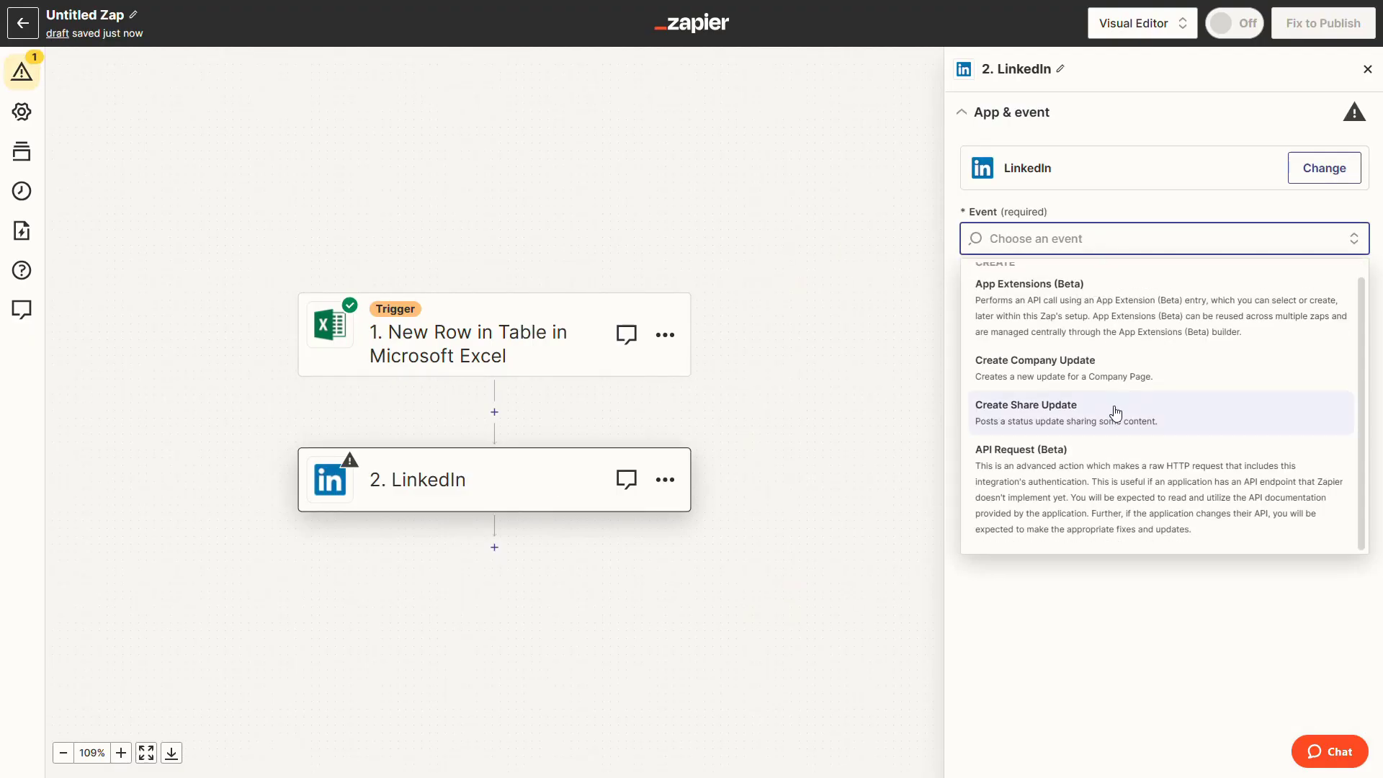
click(1116, 414)
click(1150, 330)
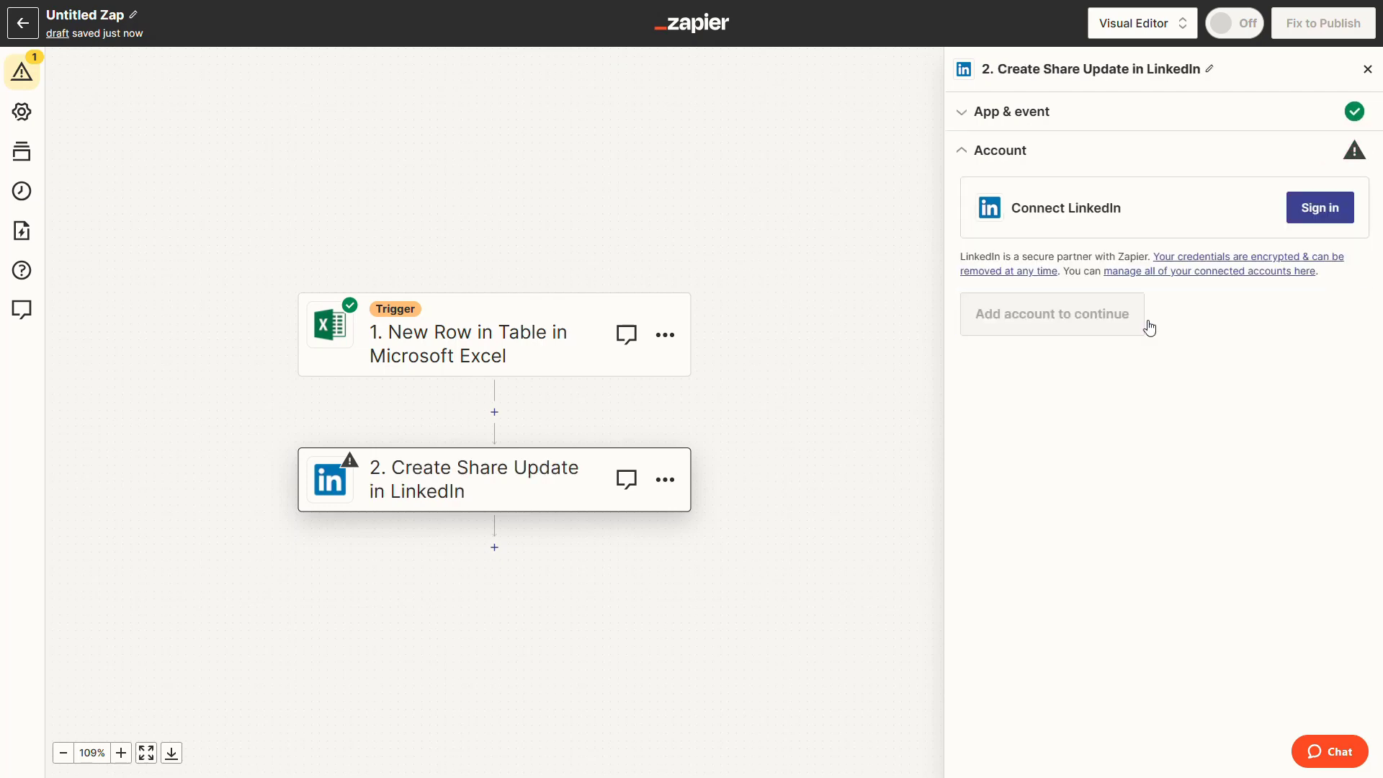
click(1316, 216)
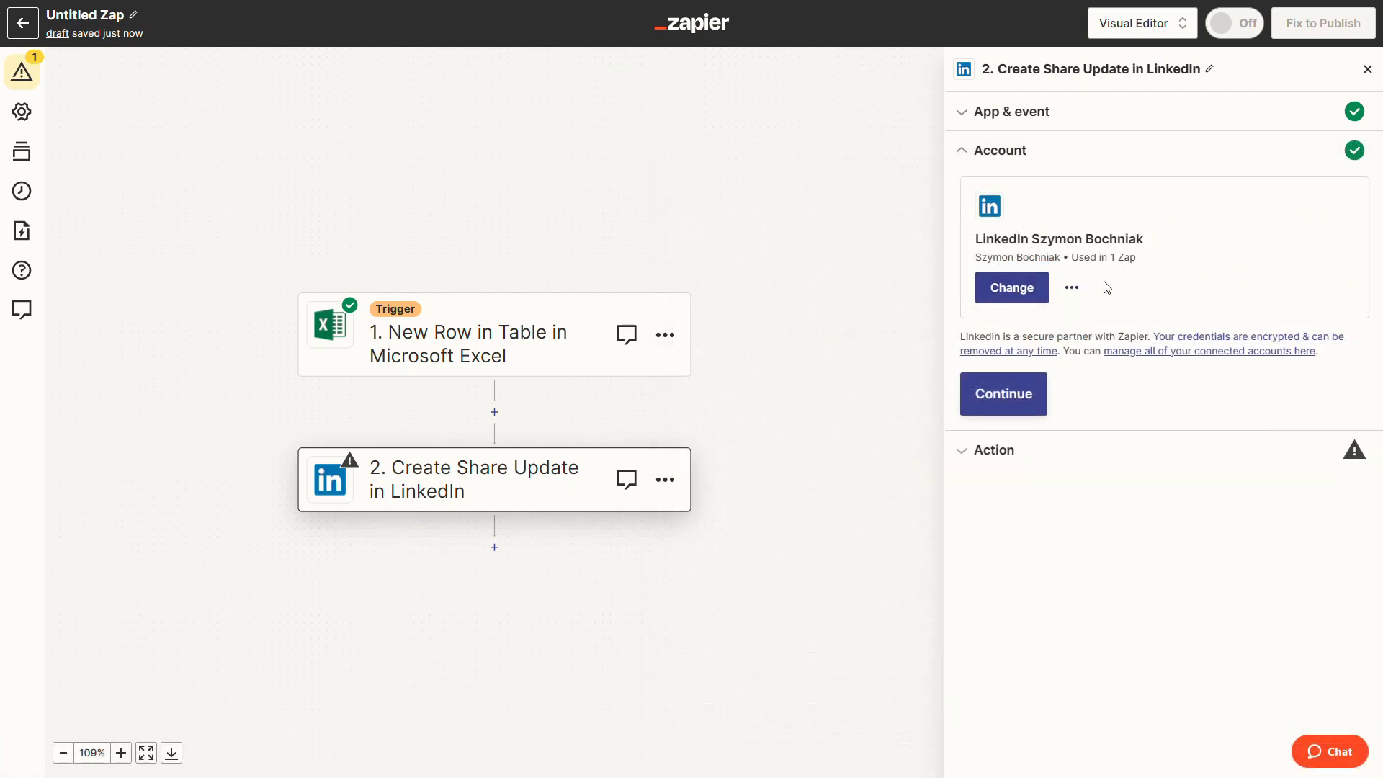
click(1028, 395)
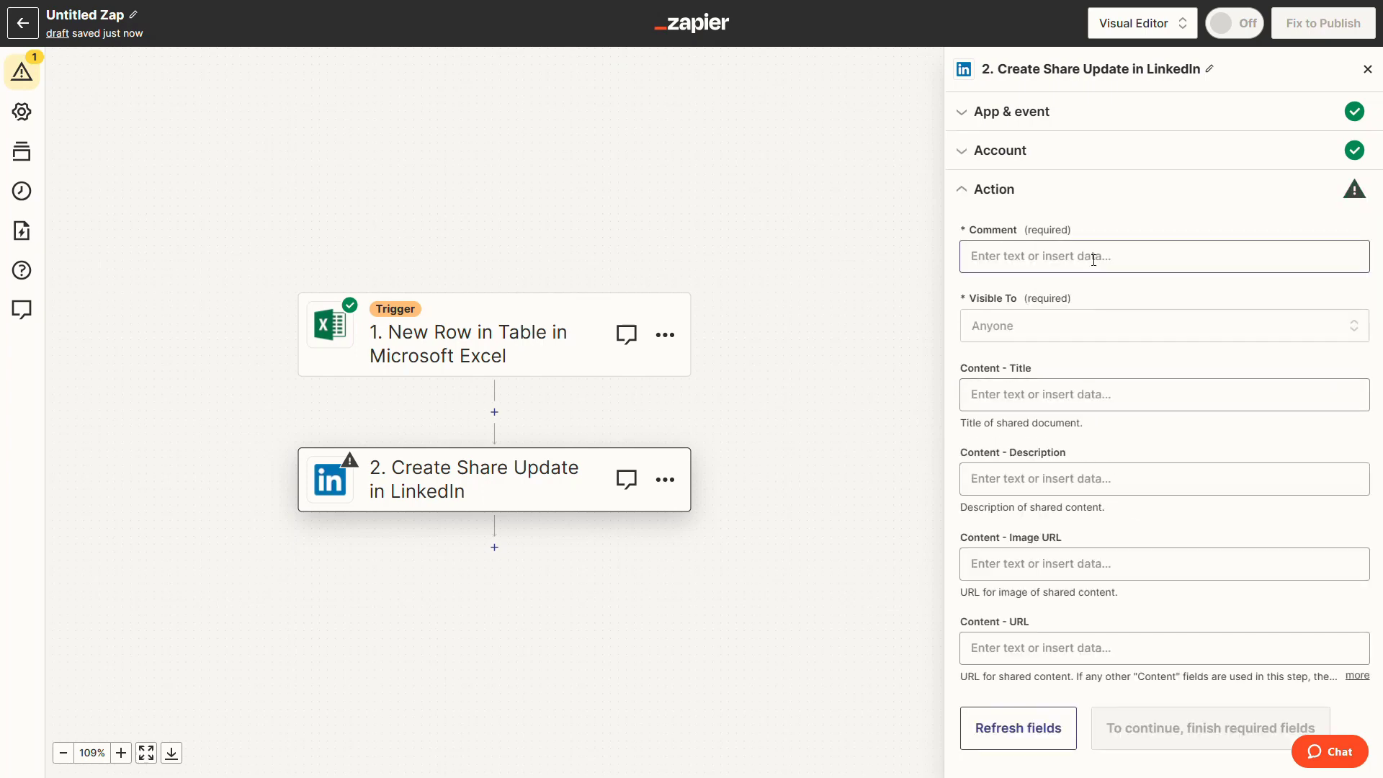
Map the share update's Comment to the trigger's COL 3 and keep Visible To set to Anyone.
click(1090, 264)
click(1092, 226)
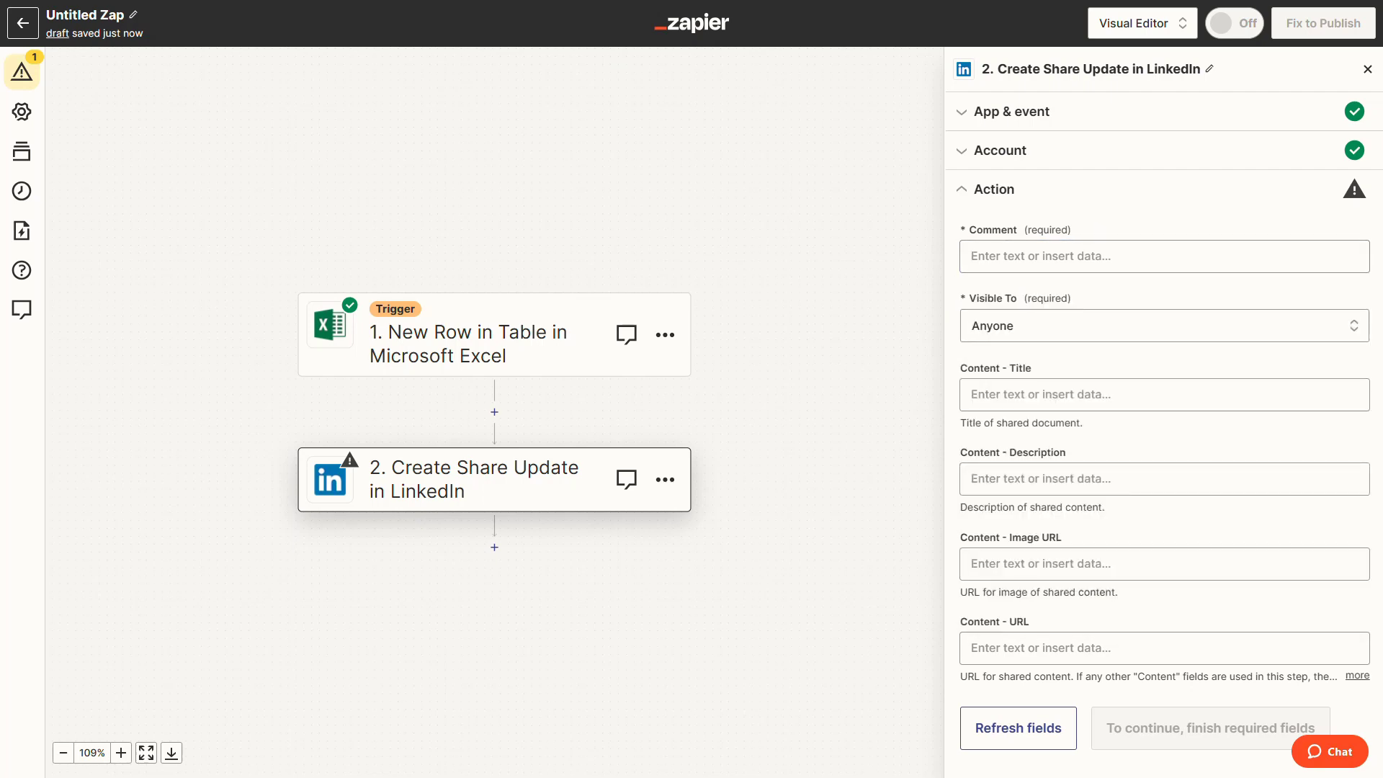
click(1174, 256)
click(1066, 481)
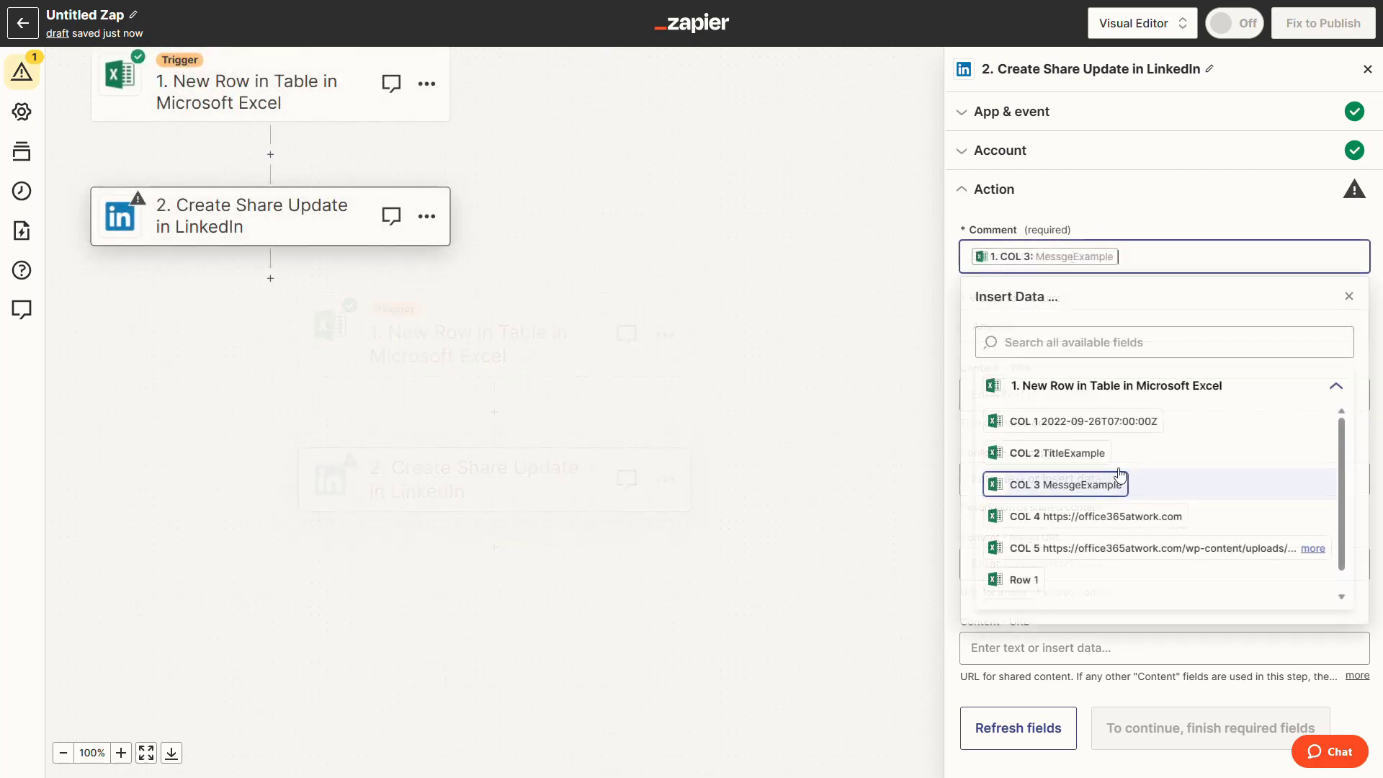
click(1164, 215)
click(1088, 332)
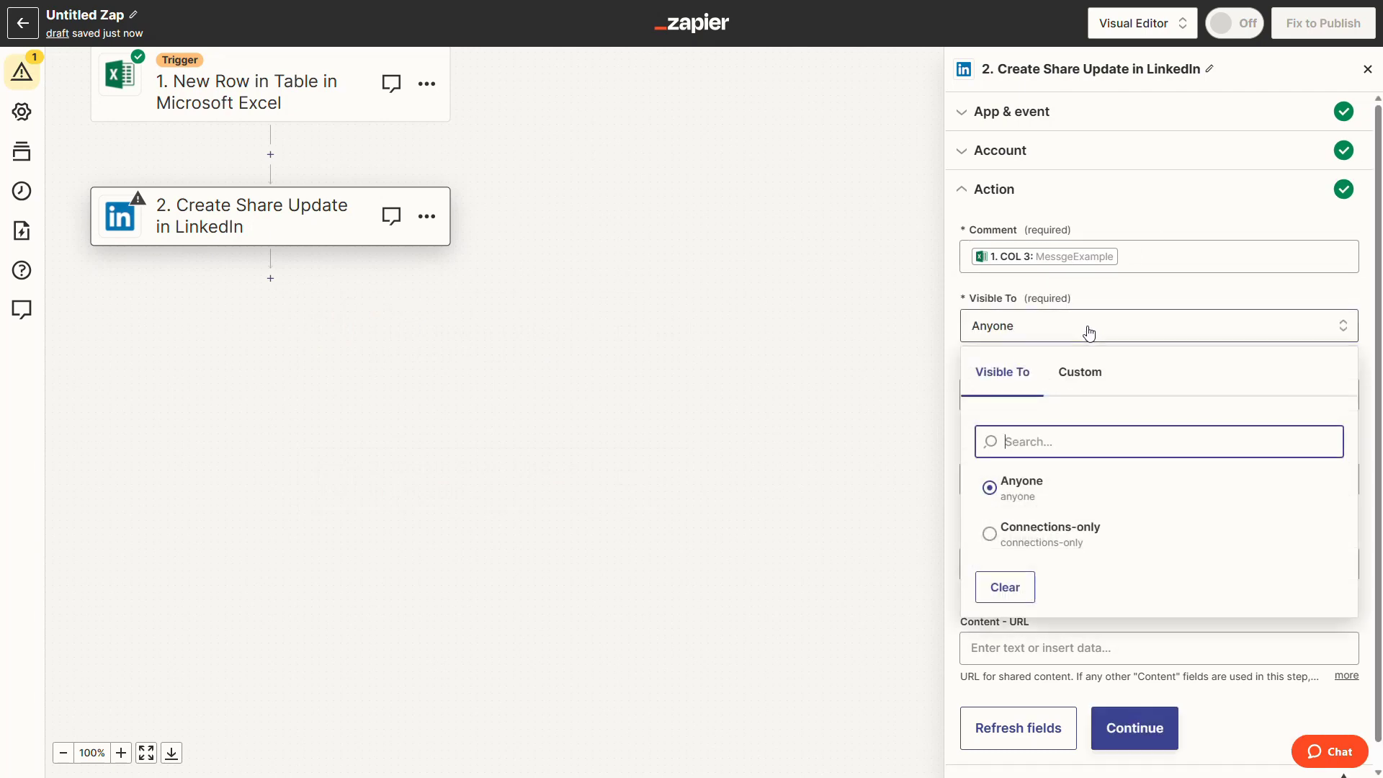
click(1052, 497)
Map Content - Title to COL 2 and Content - Image URL to COL 5 of the Excel trigger.
click(1115, 399)
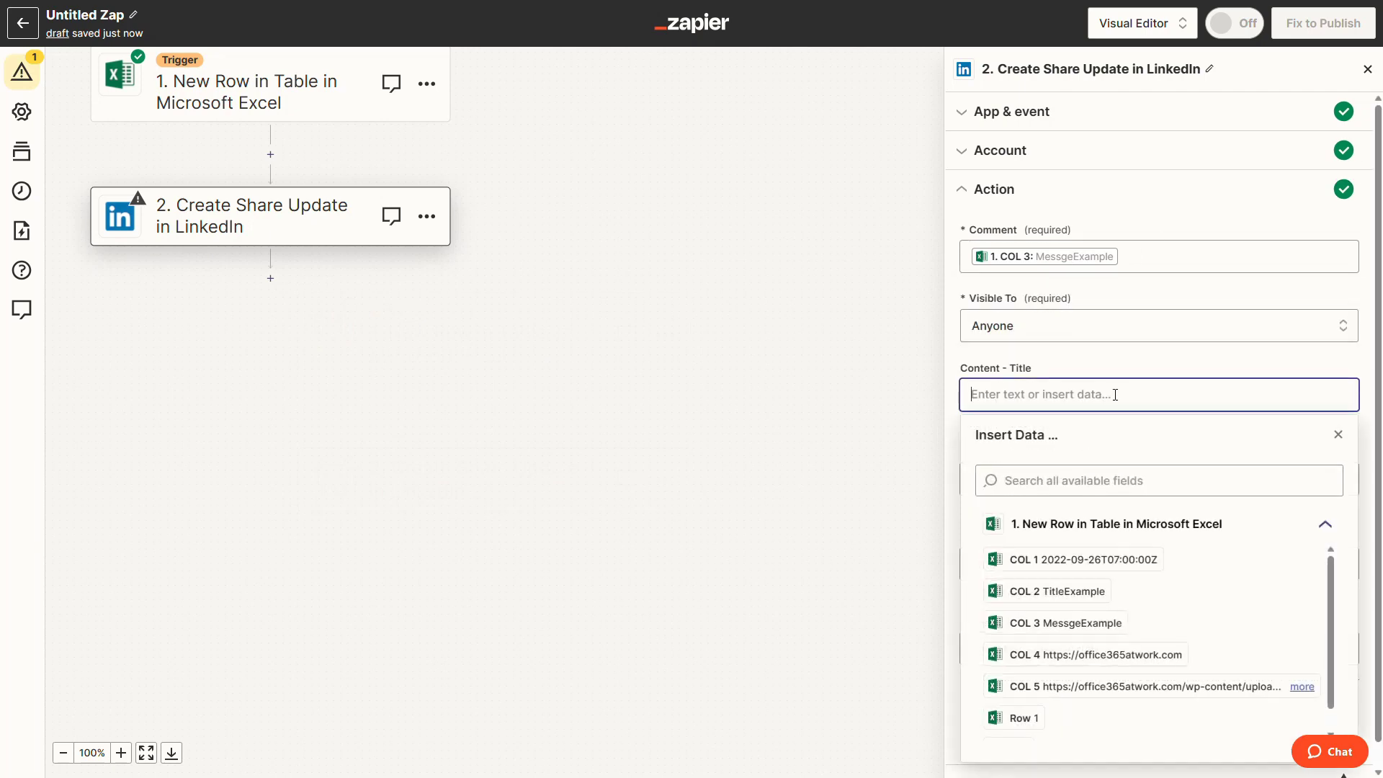
click(1103, 592)
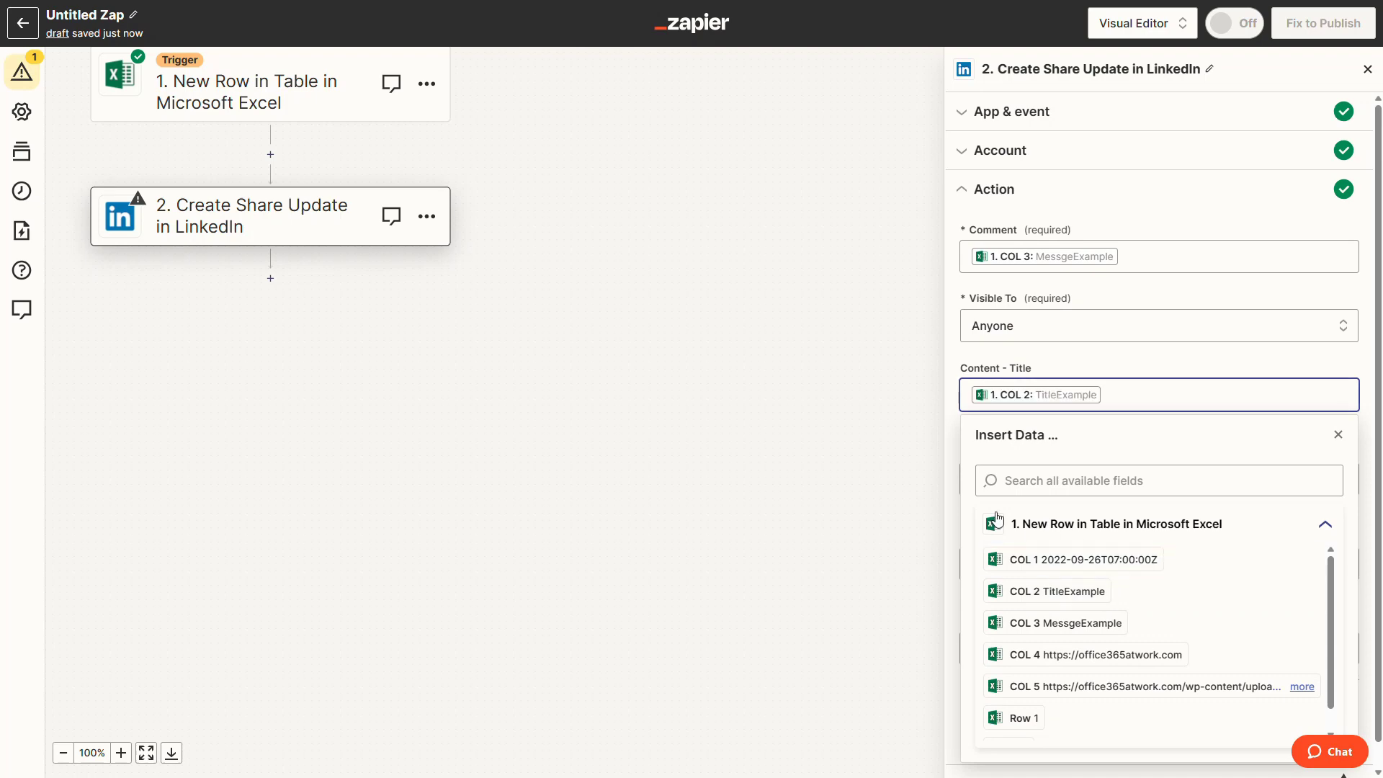
click(1105, 562)
scroll(1092, 604, down, 3)
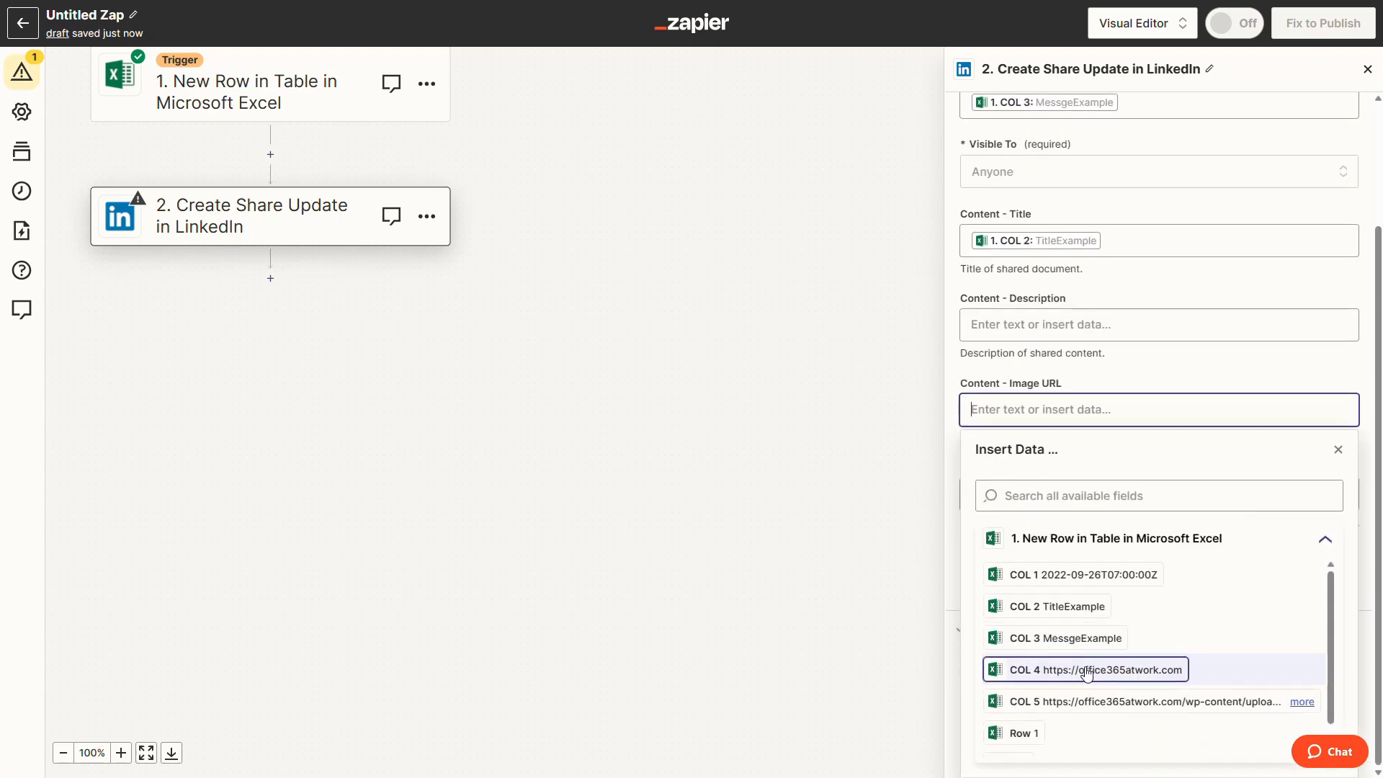
click(1146, 692)
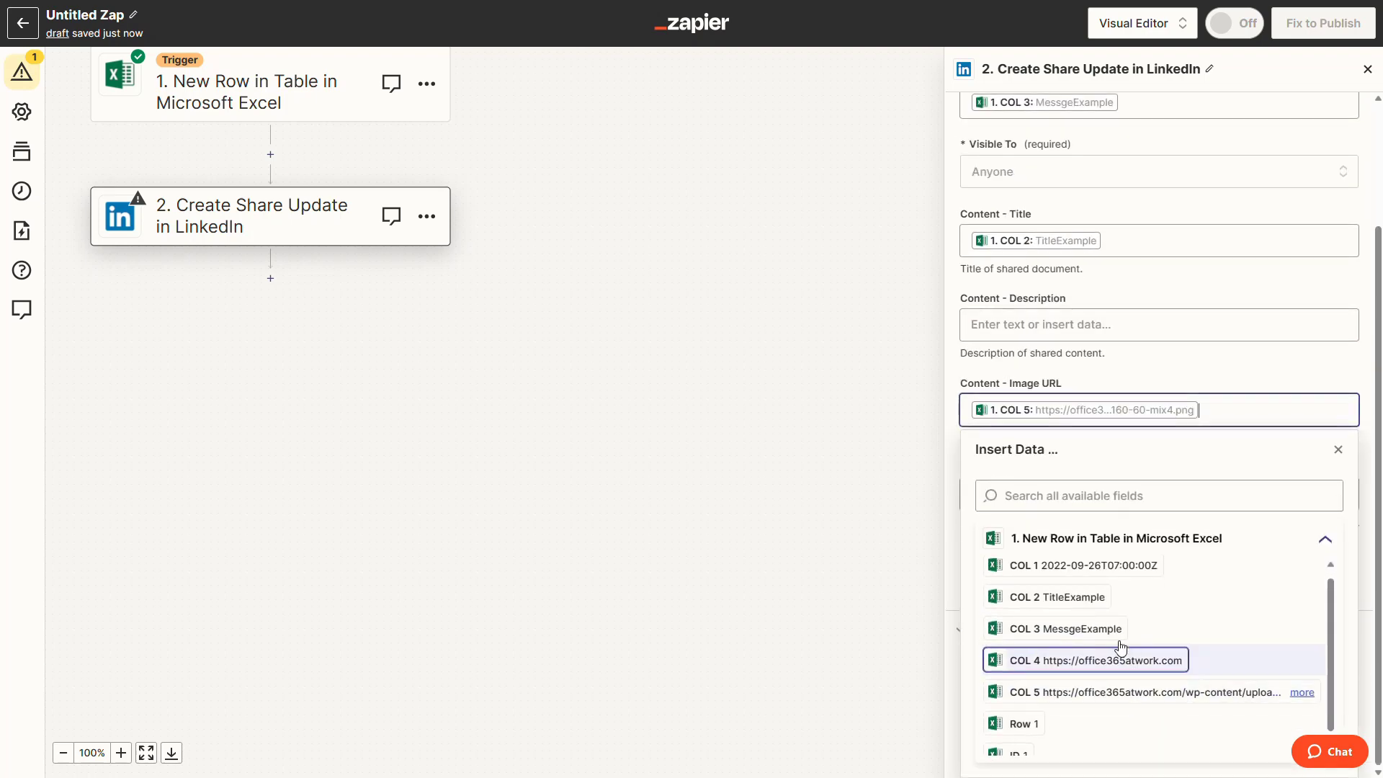
click(1182, 386)
Map Content - URL to the trigger's COL 4 and continue to the LinkedIn action's test.
click(1064, 644)
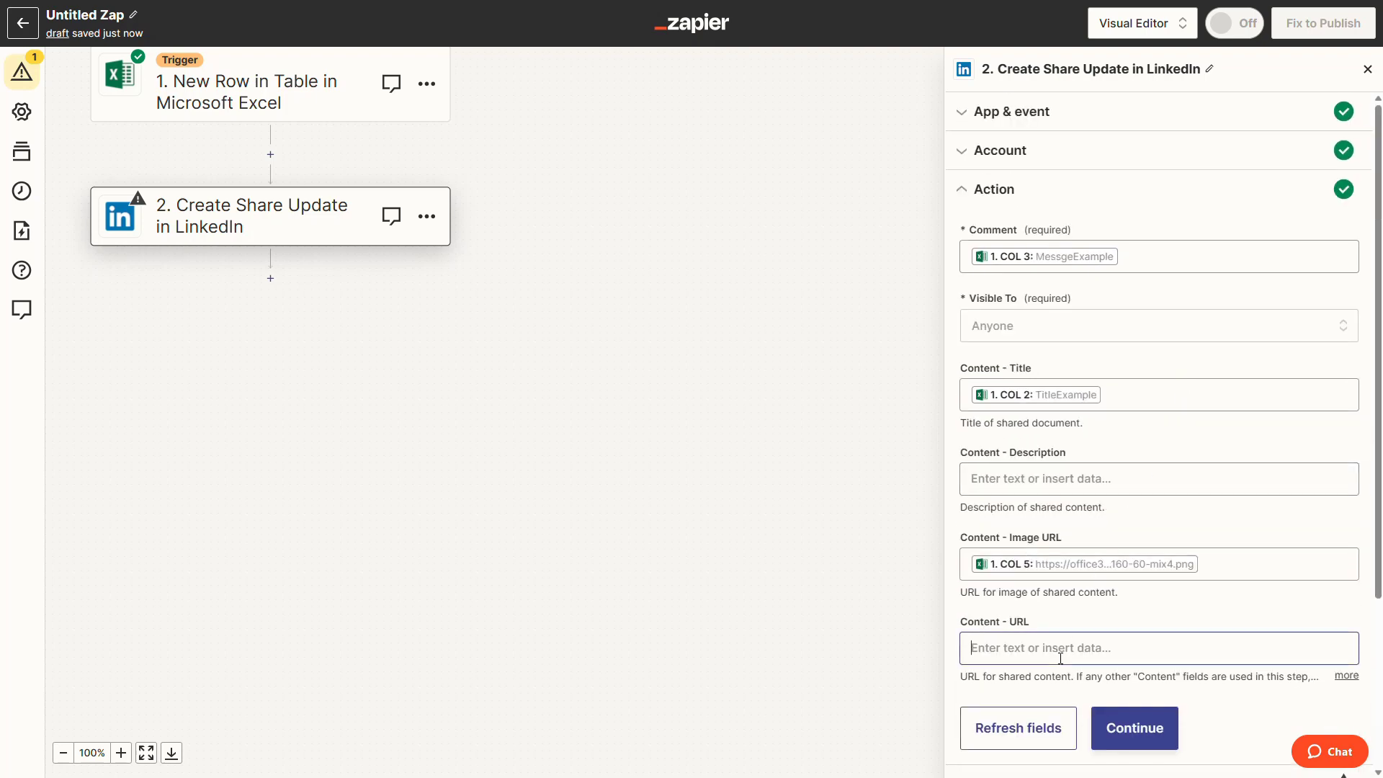
click(1122, 682)
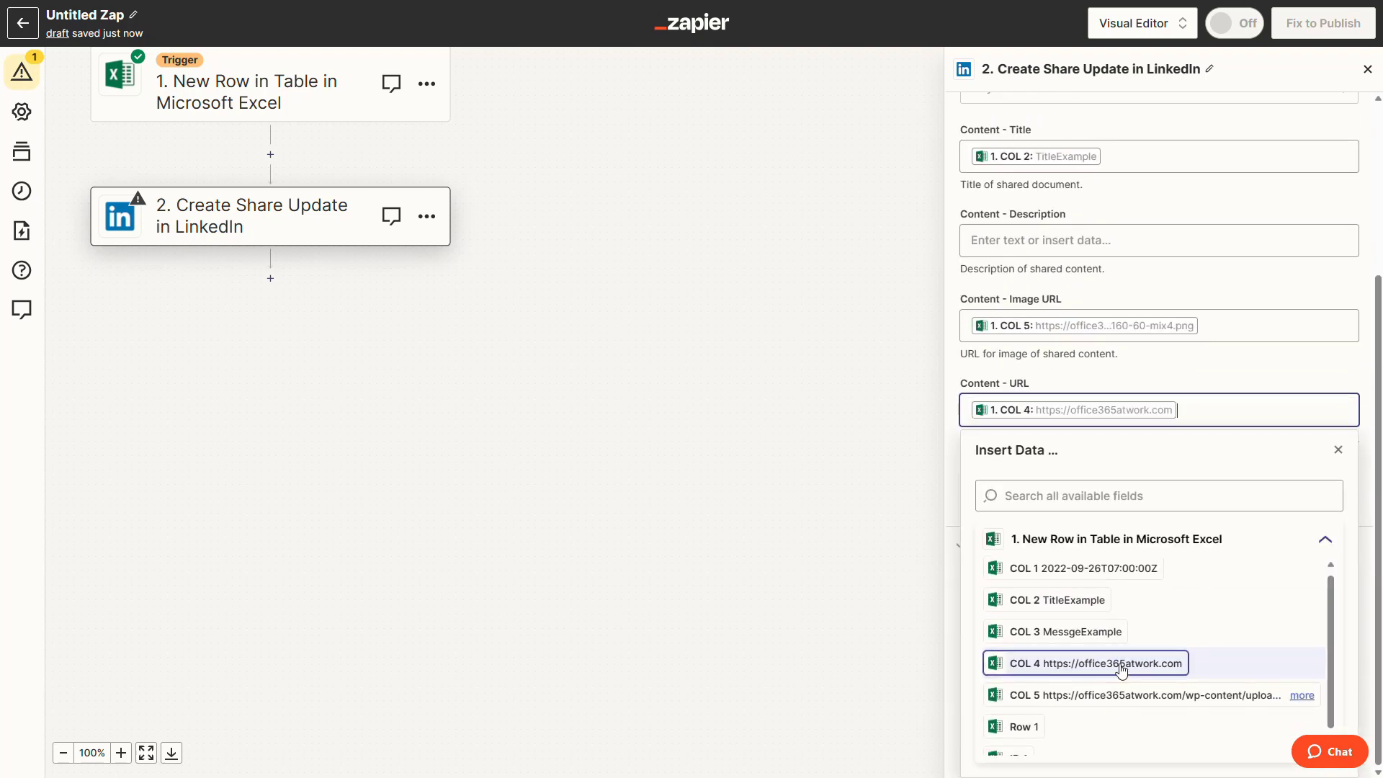
click(1265, 364)
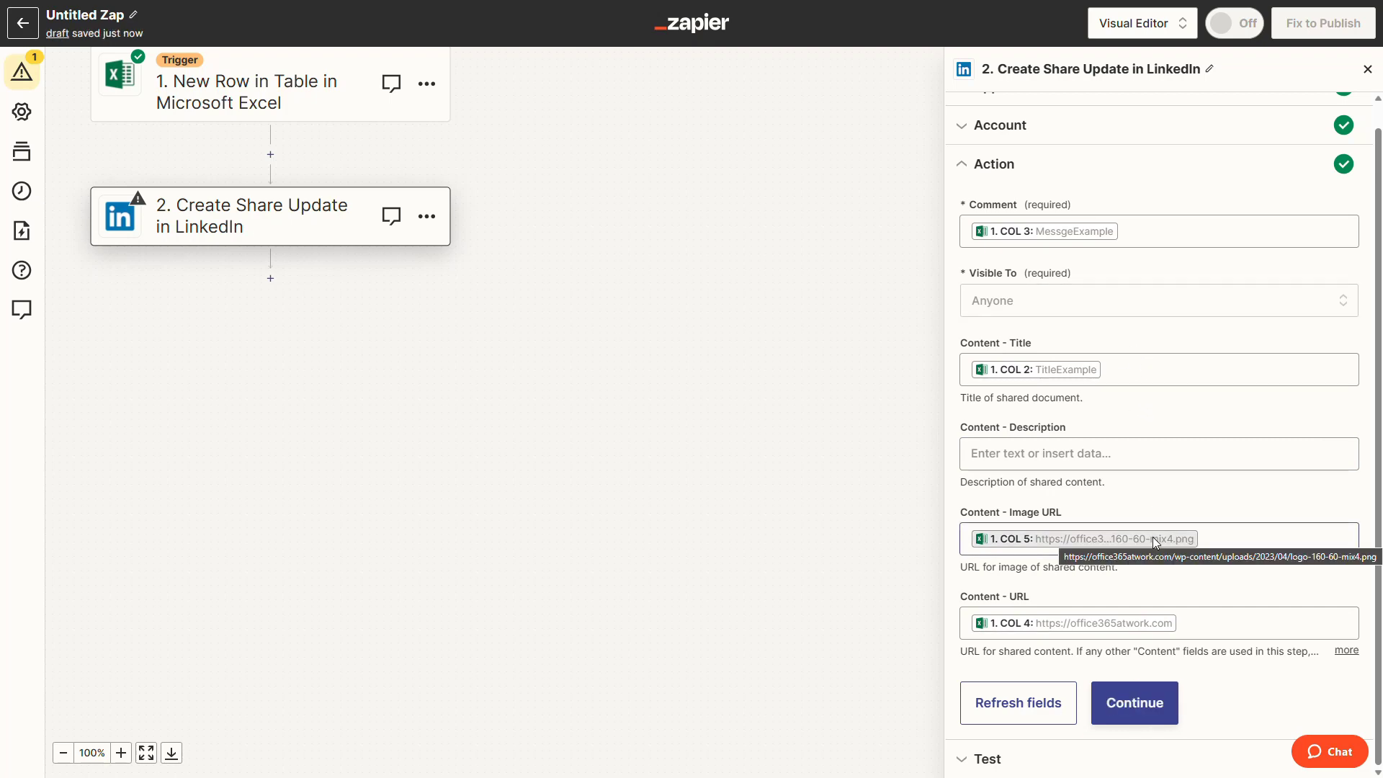
click(1149, 711)
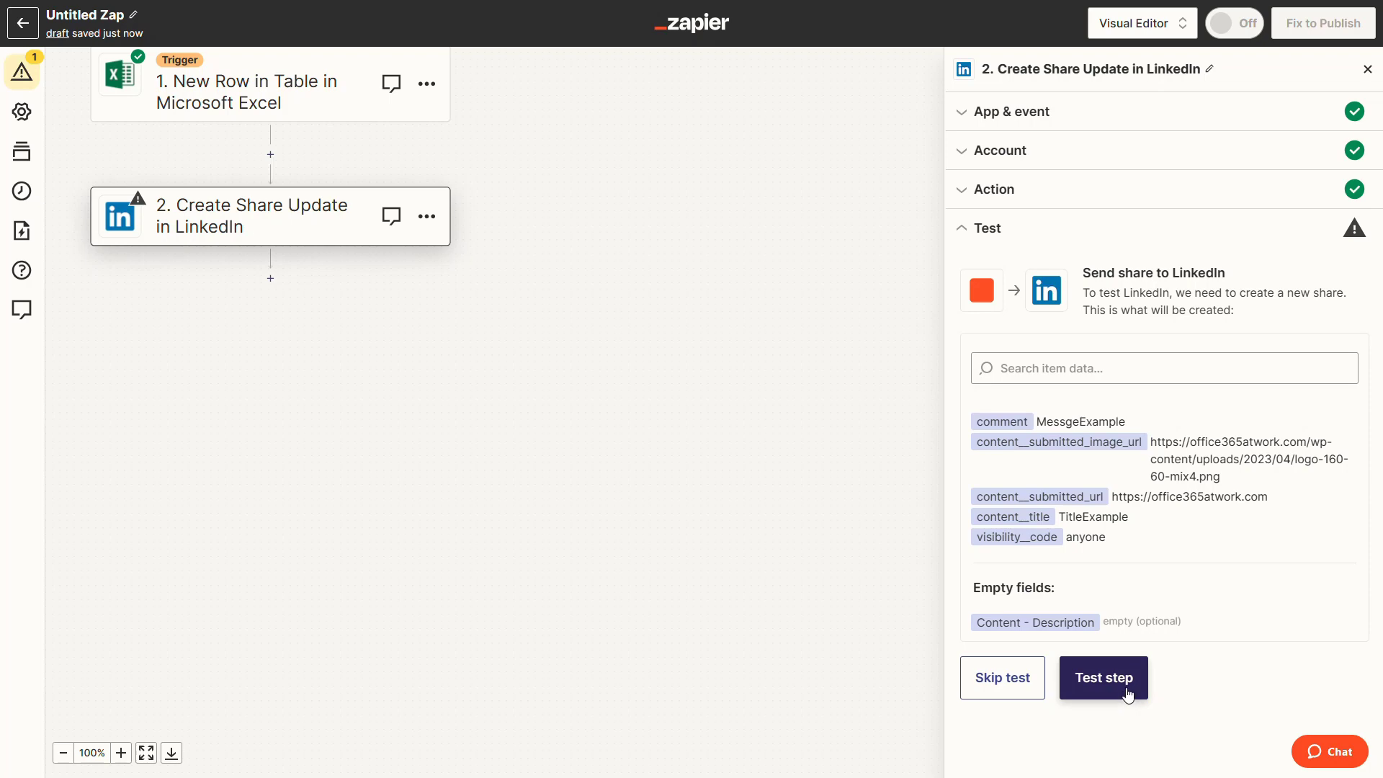
Test the LinkedIn share action, open the created share by its URL, and delete that test post on LinkedIn.
click(1127, 693)
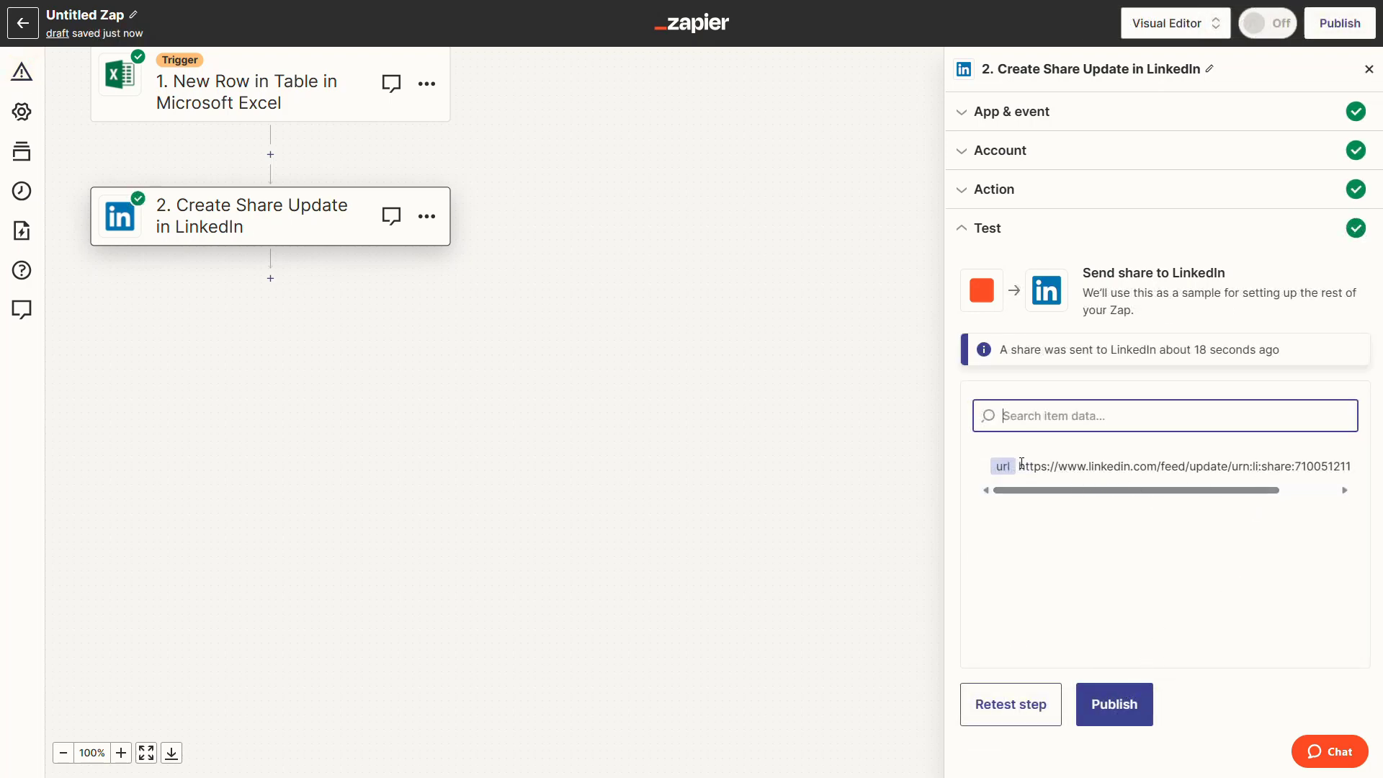
drag(1021, 465, 1349, 461)
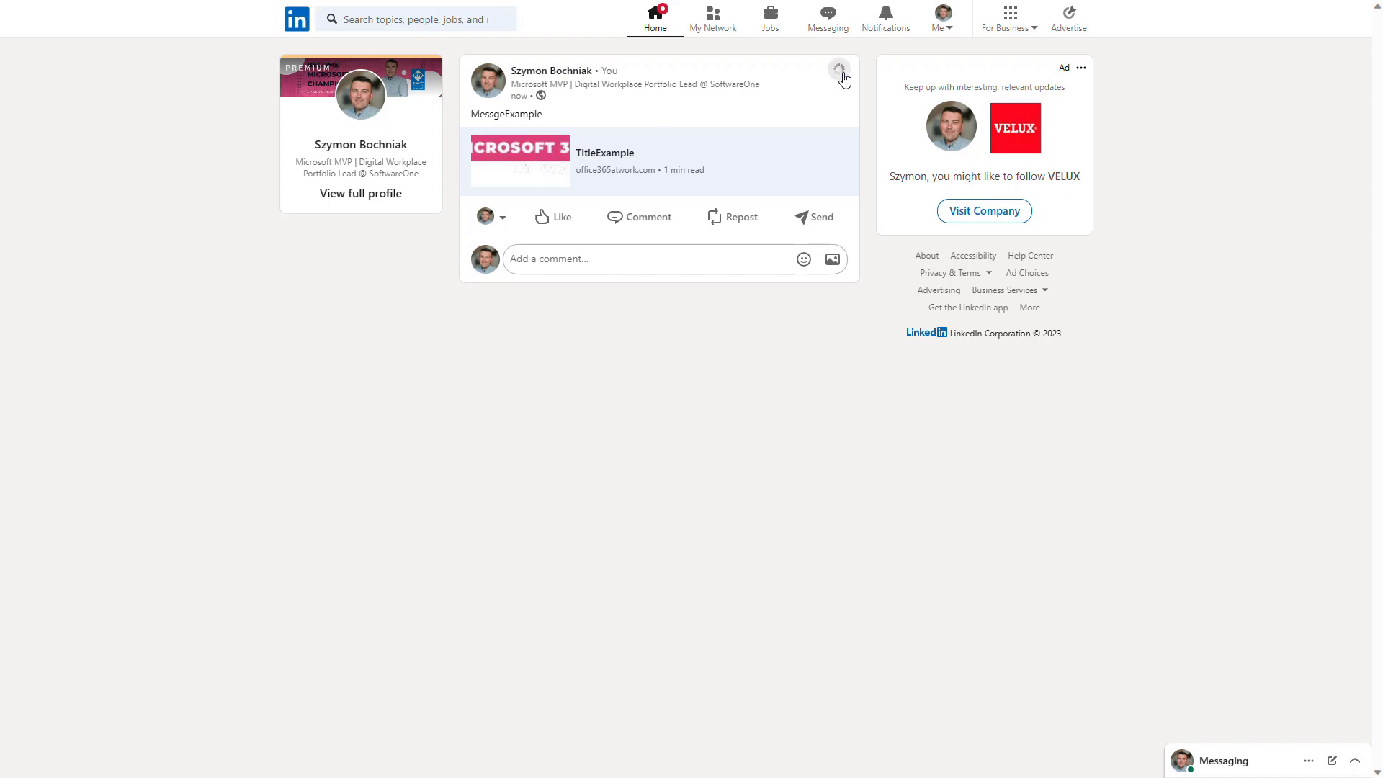
click(841, 72)
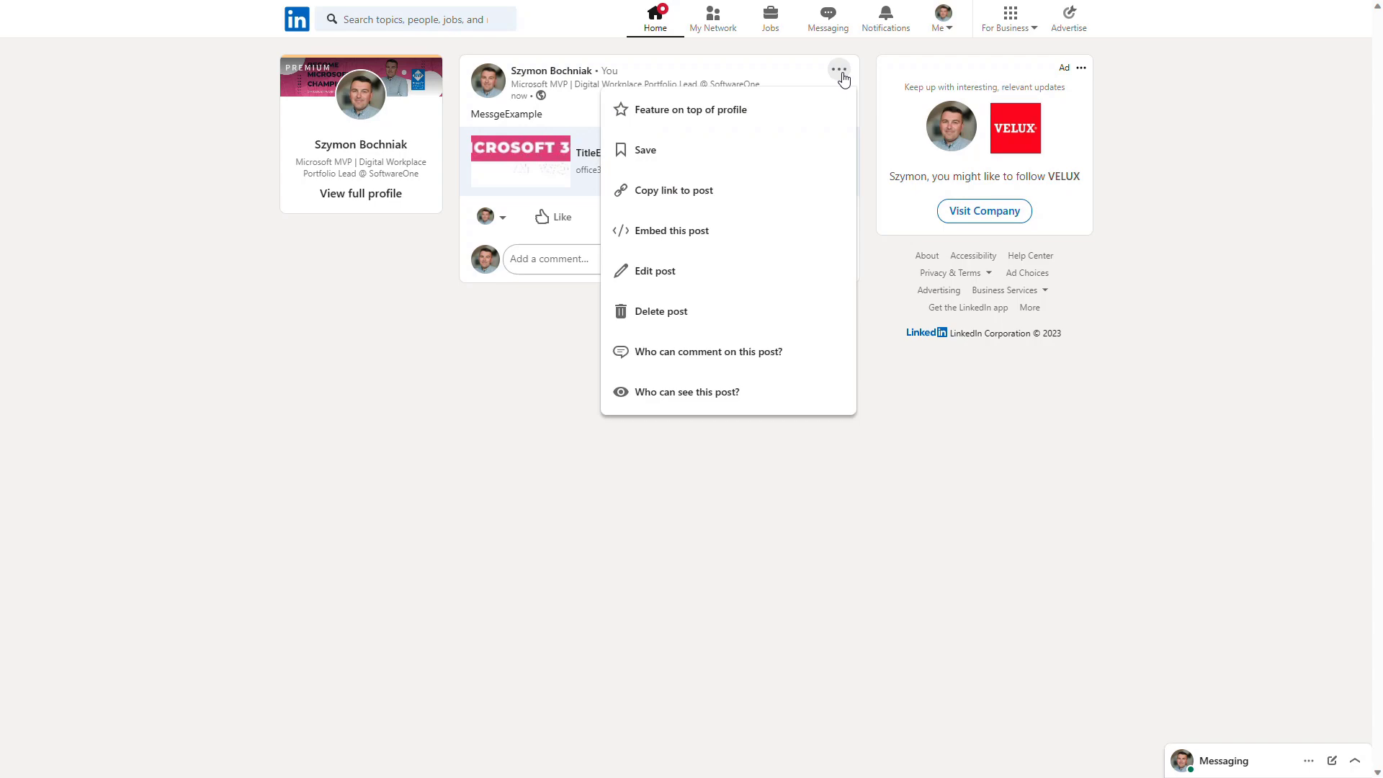
click(737, 316)
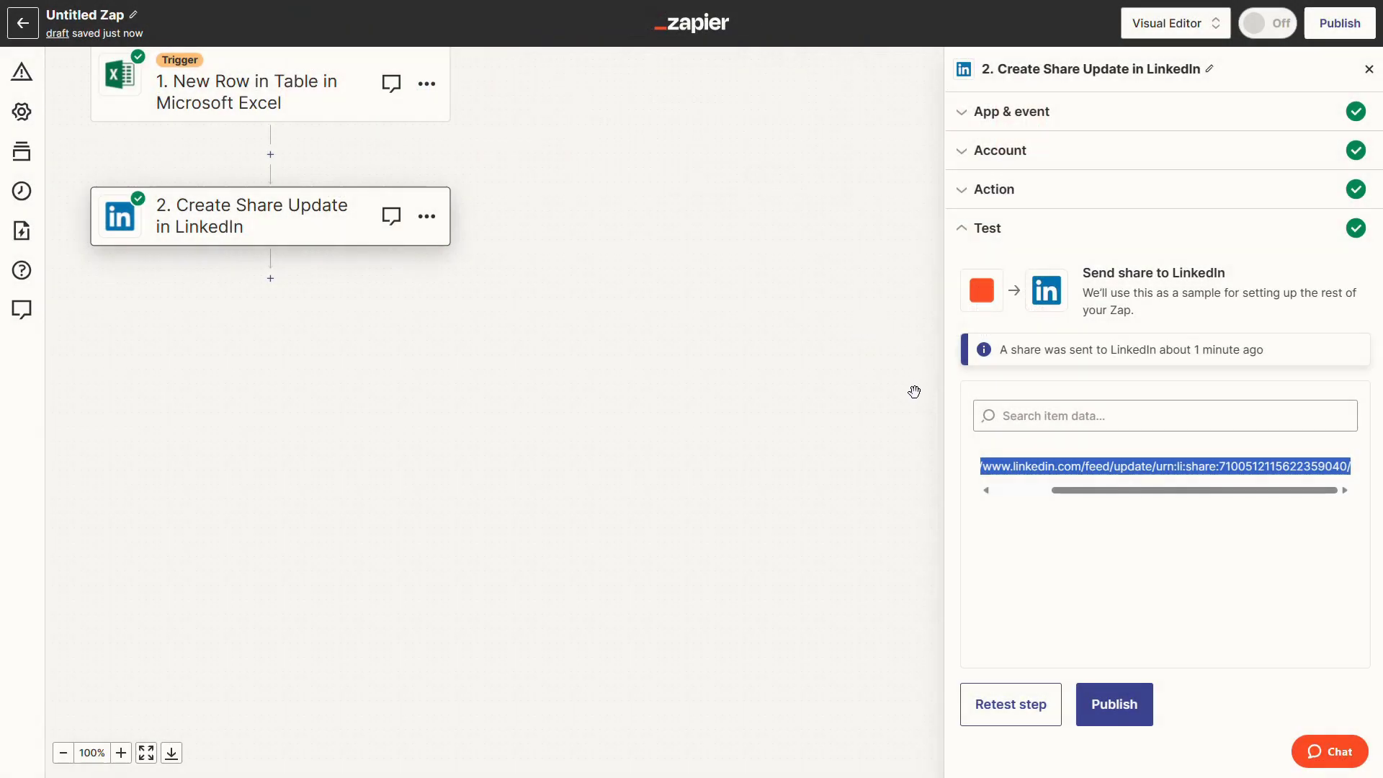
Rename the untitled Zap as LinkedIn-Publishing.
click(133, 16)
text(LinkedIn-Publishing)
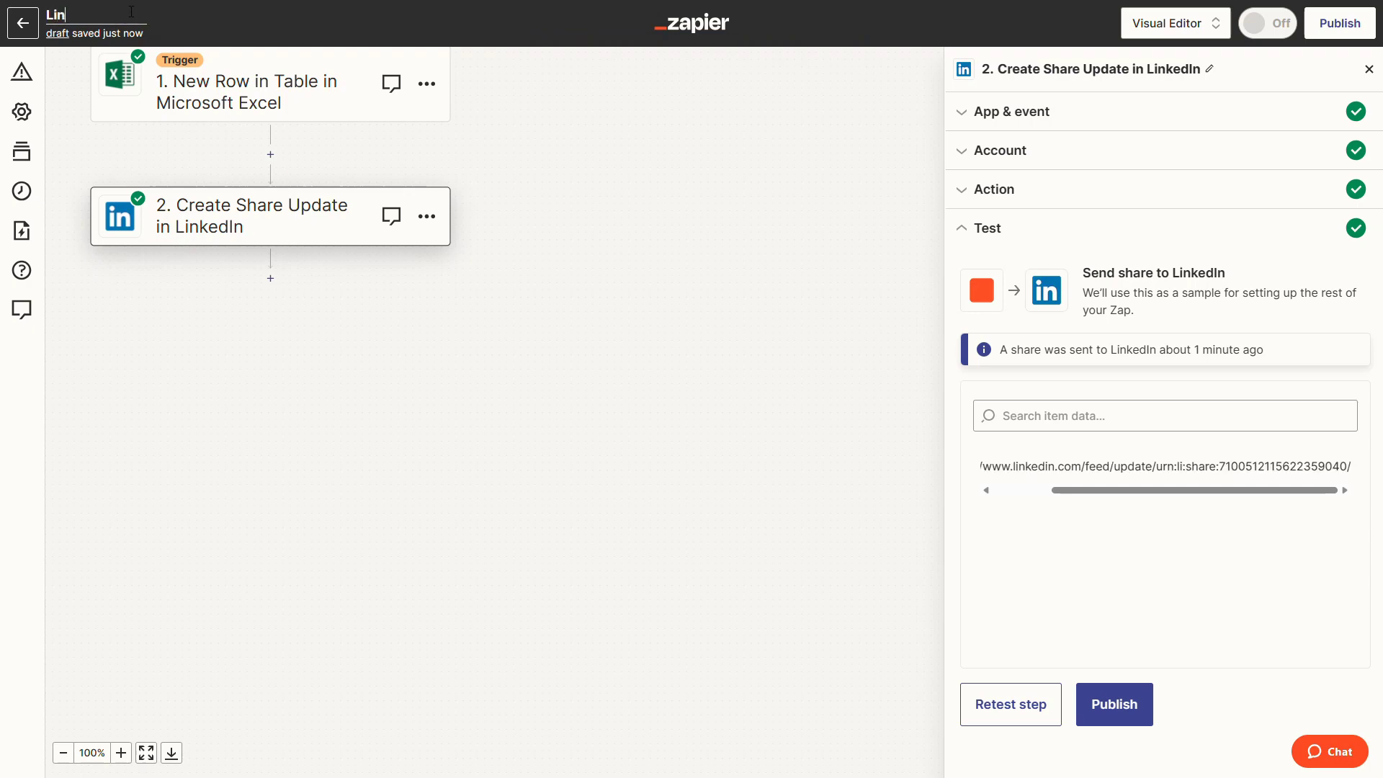
click(689, 304)
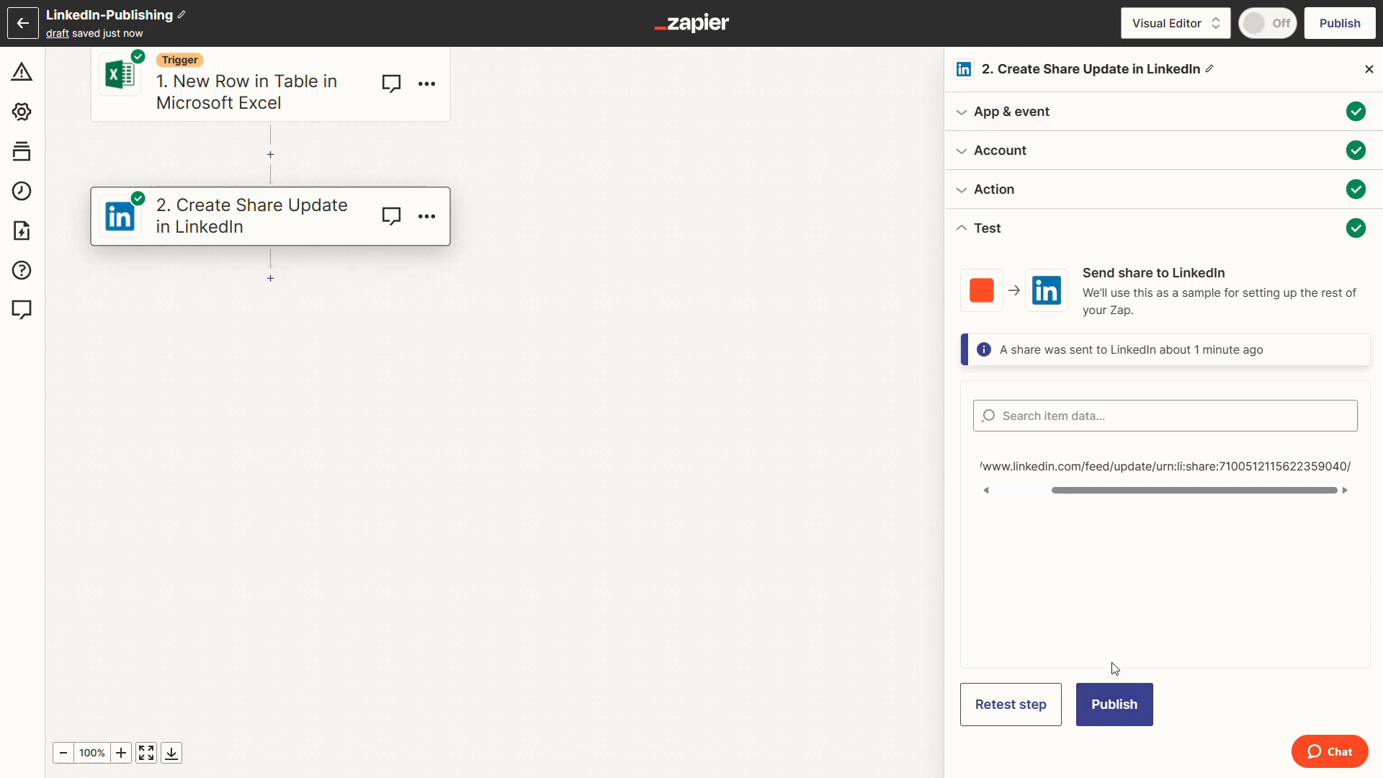
Publish the LinkedIn-Publishing Zap and leave its editor.
click(1101, 710)
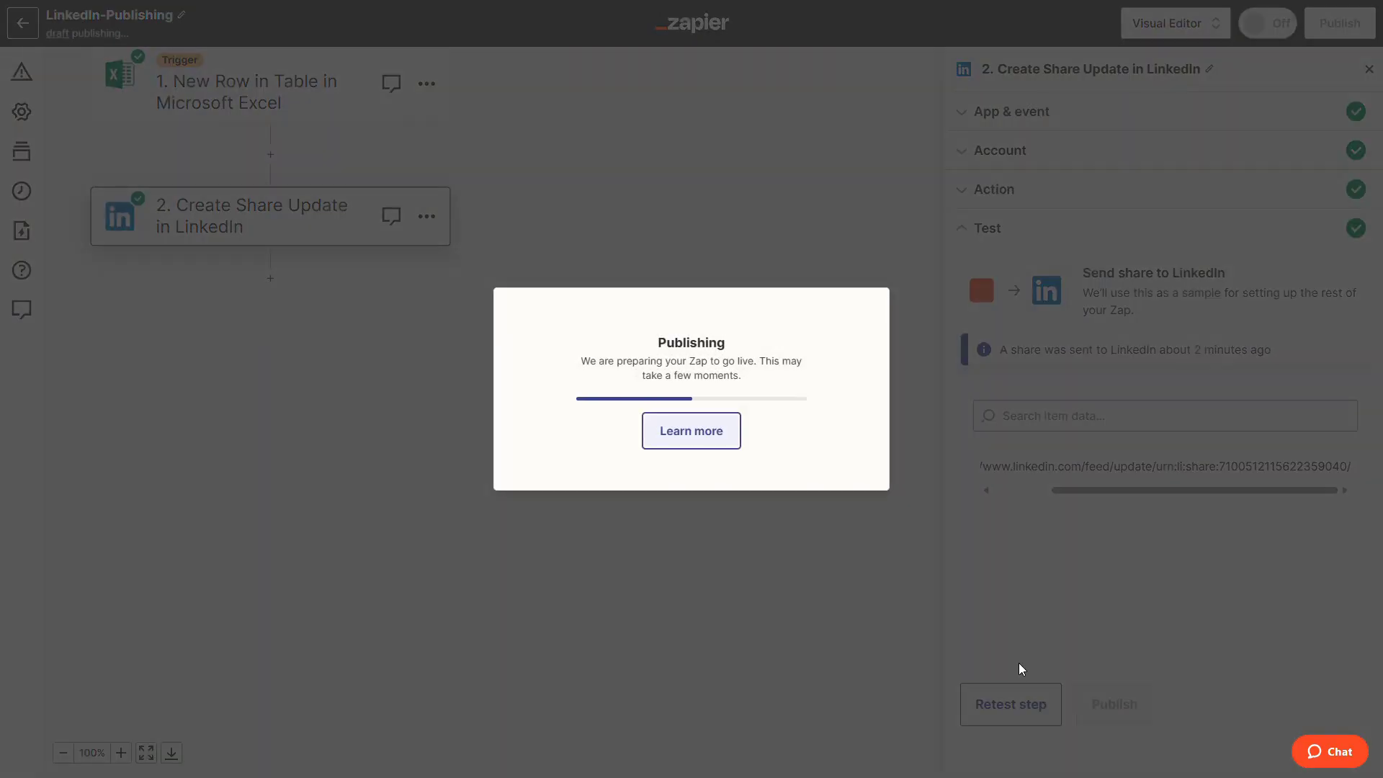
click(853, 212)
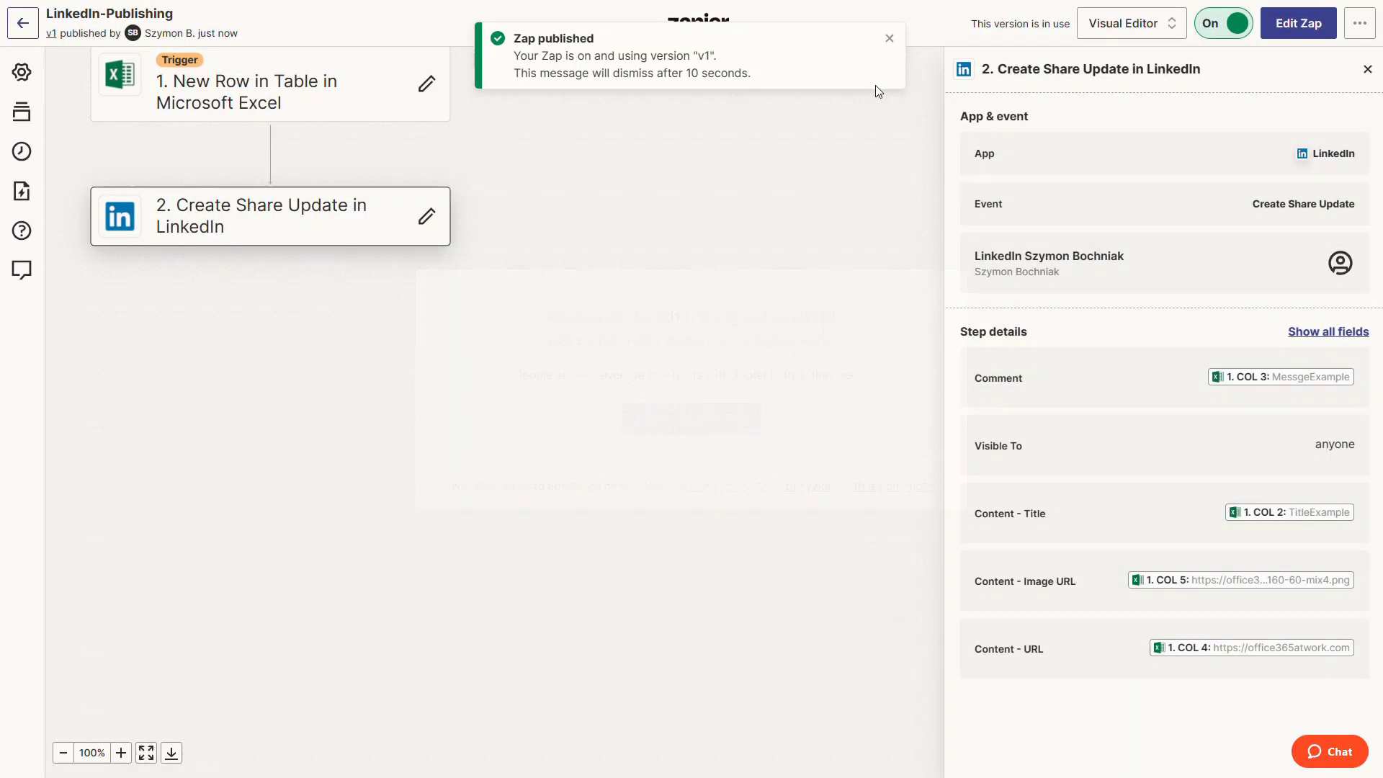
click(22, 72)
click(28, 32)
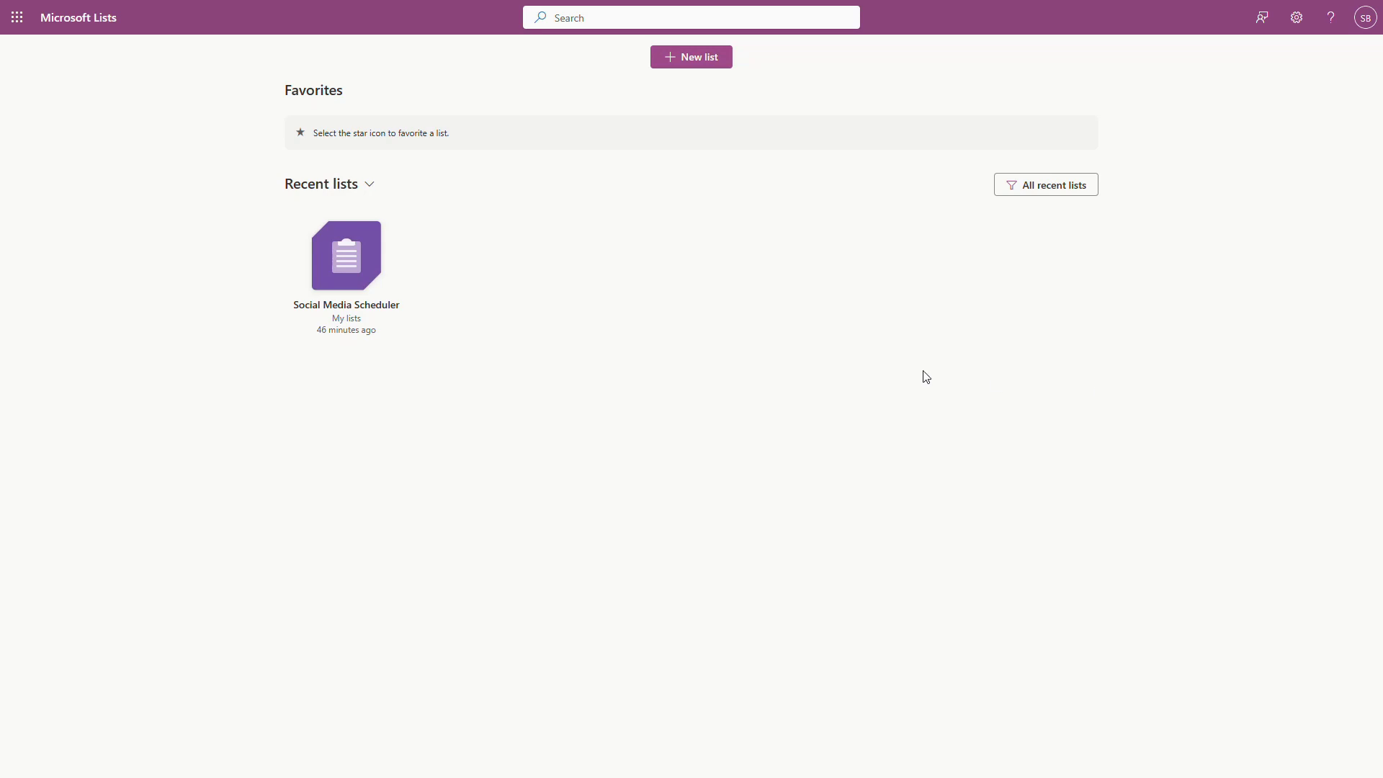
In Microsoft Lists, add a Social Media Scheduler item titled "Get started using Attack simulation training" with message, 8/24/2023 6:35 PM publishing date, Url and ImageUrl.
click(377, 267)
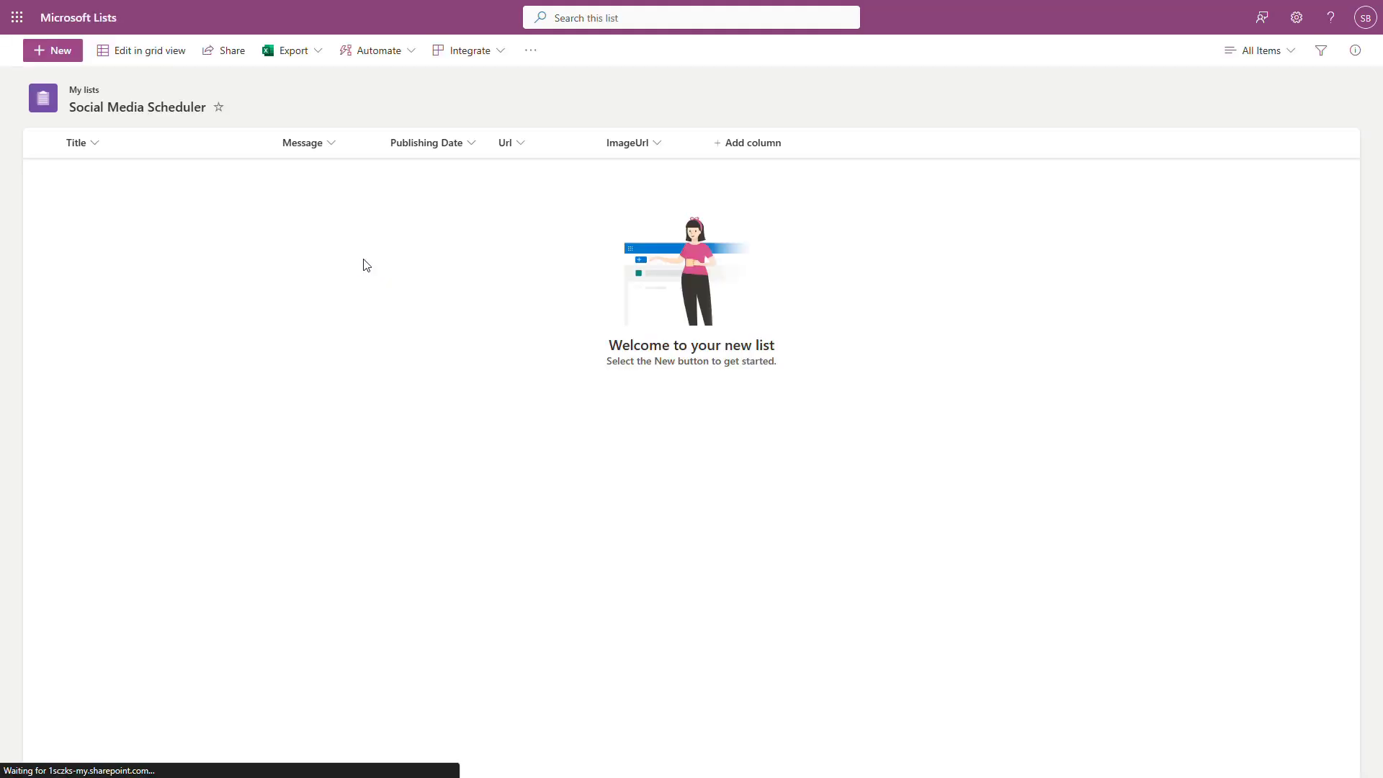
click(72, 53)
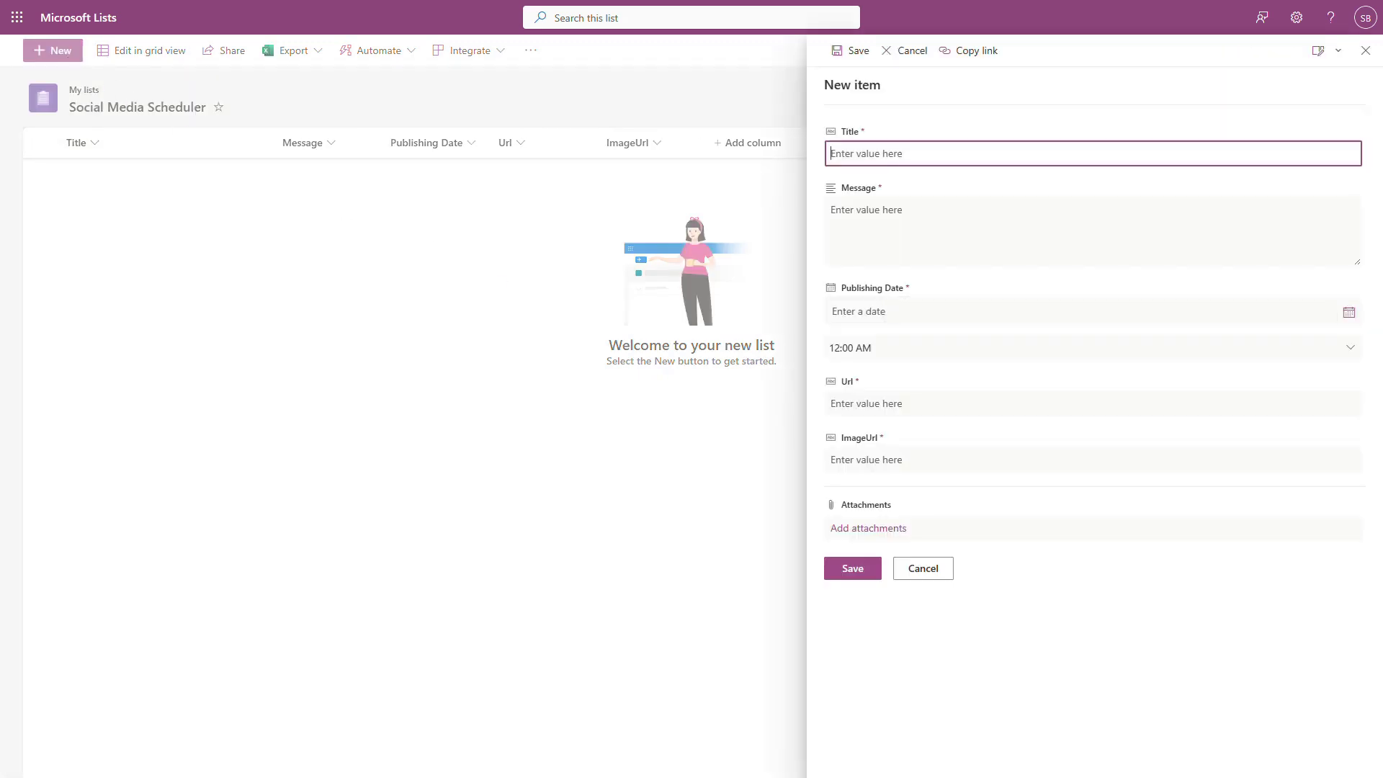
click(1005, 195)
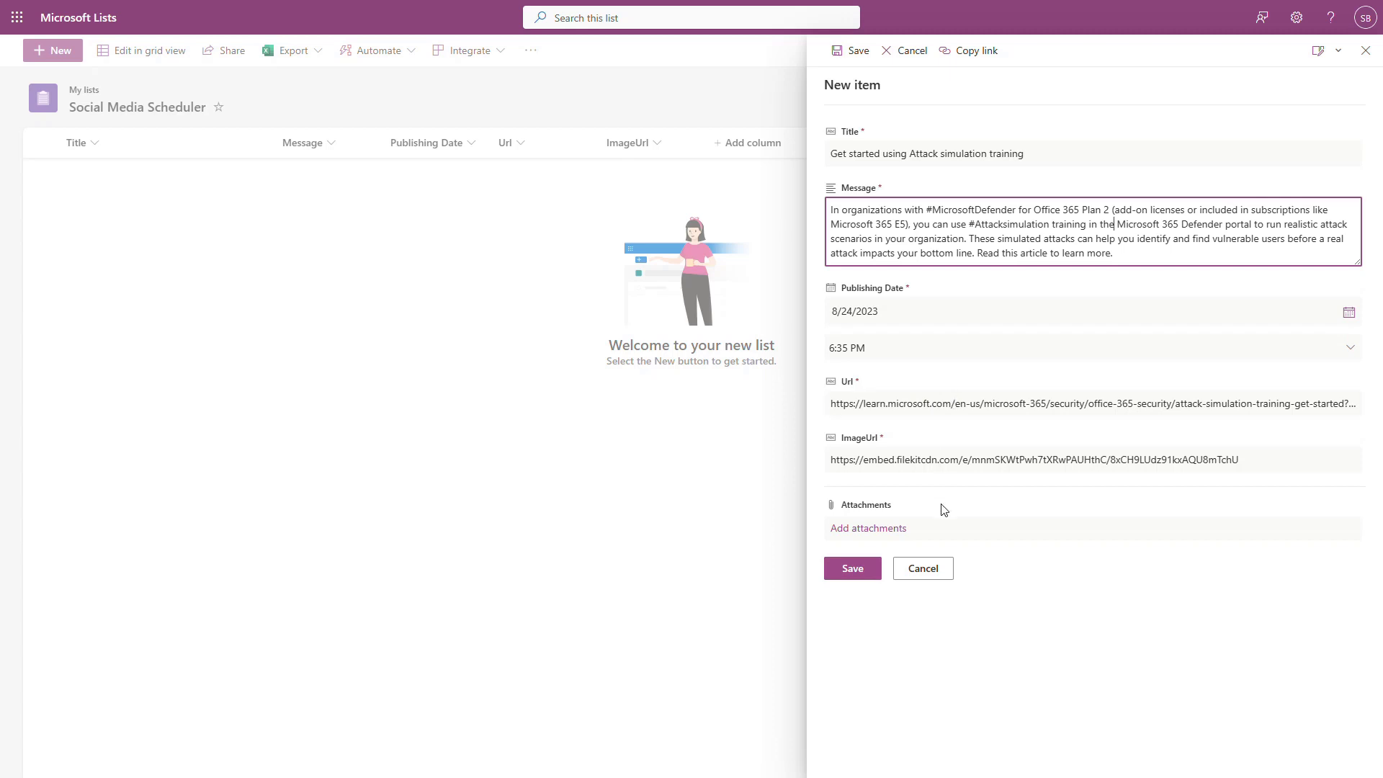
triple_click(1237, 462)
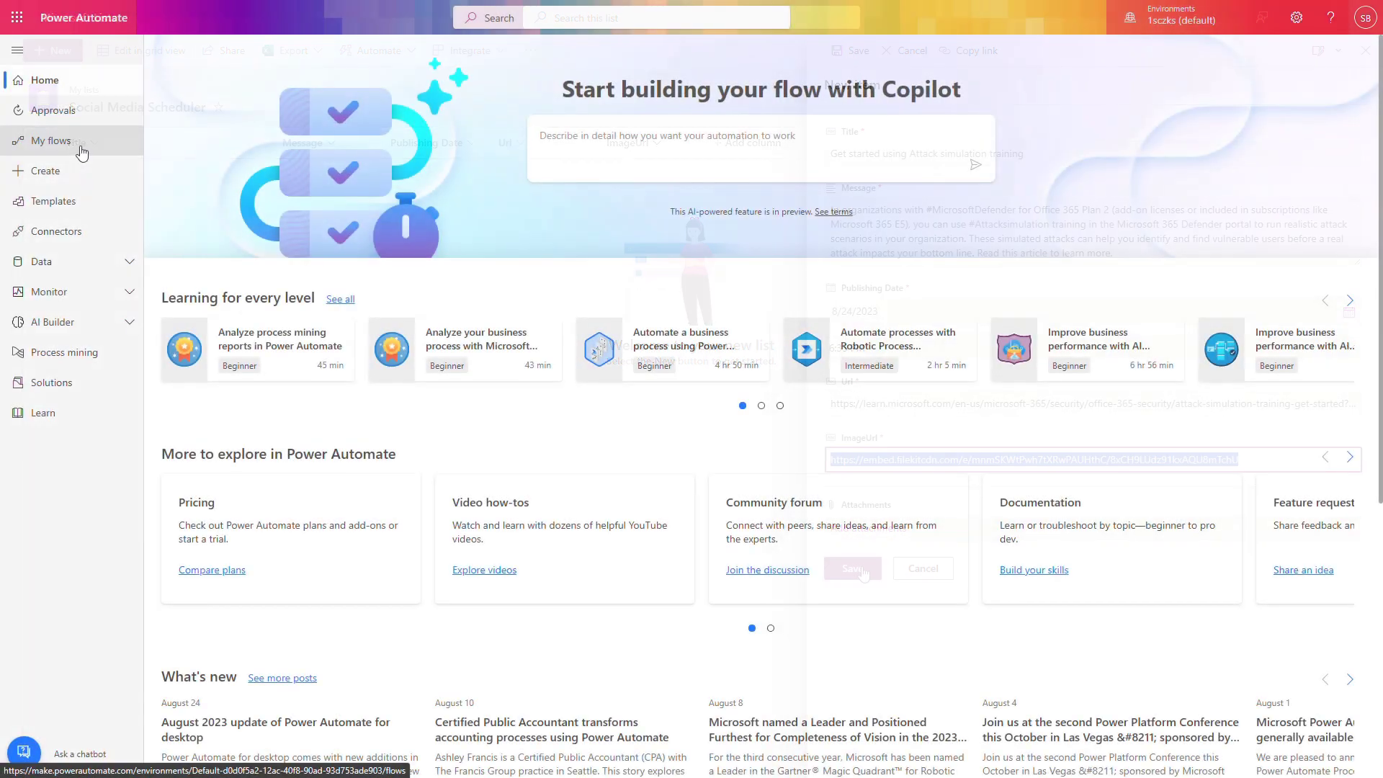
Switch to Power Automate and open the run history of the SocialMediaScheduler cloud flow.
click(79, 149)
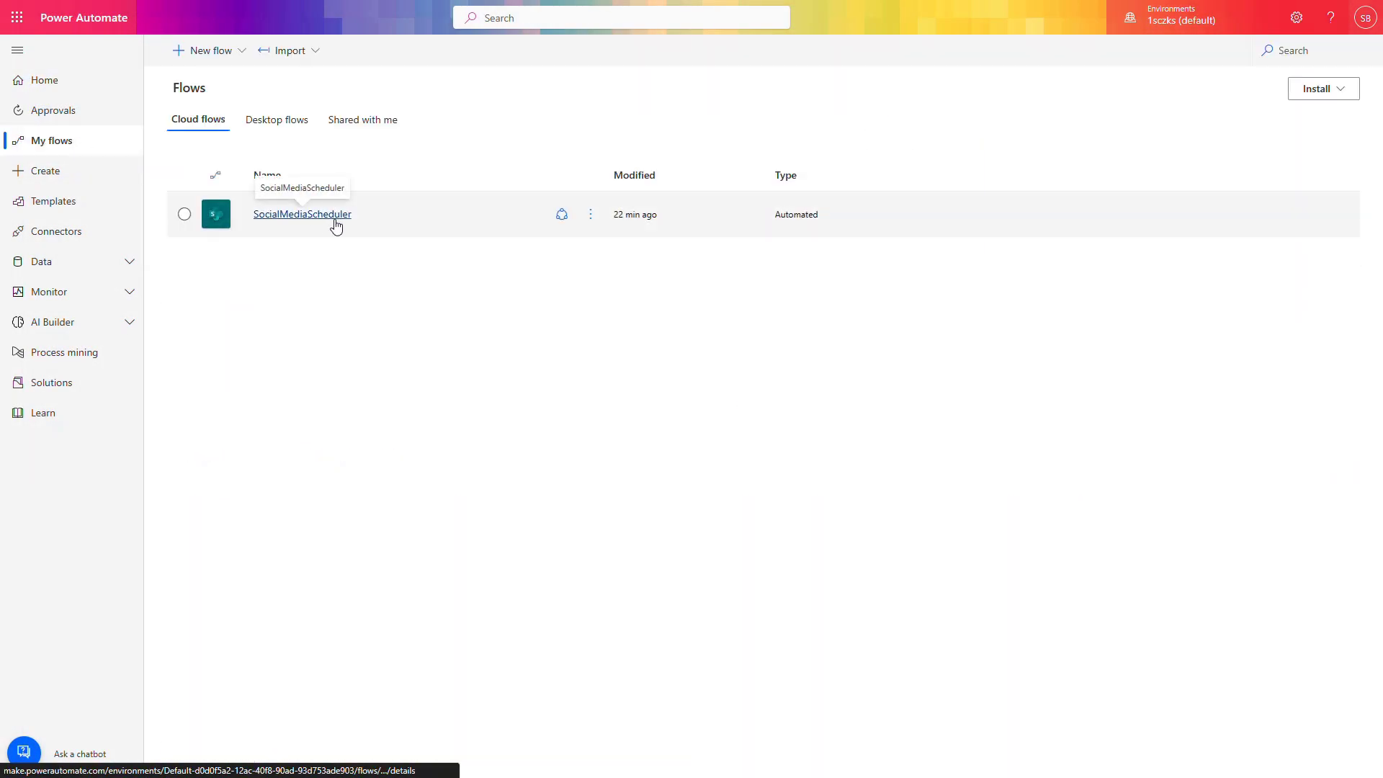
click(597, 222)
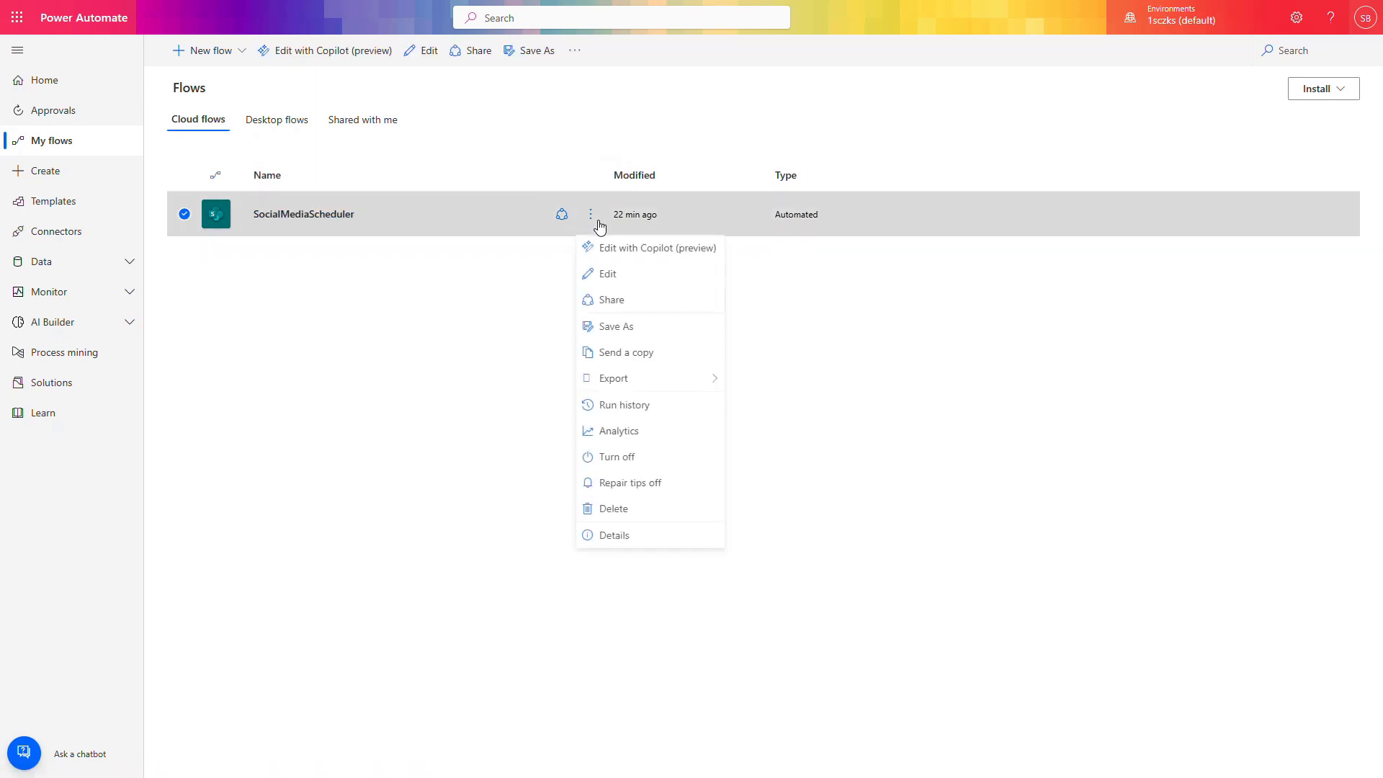
click(666, 413)
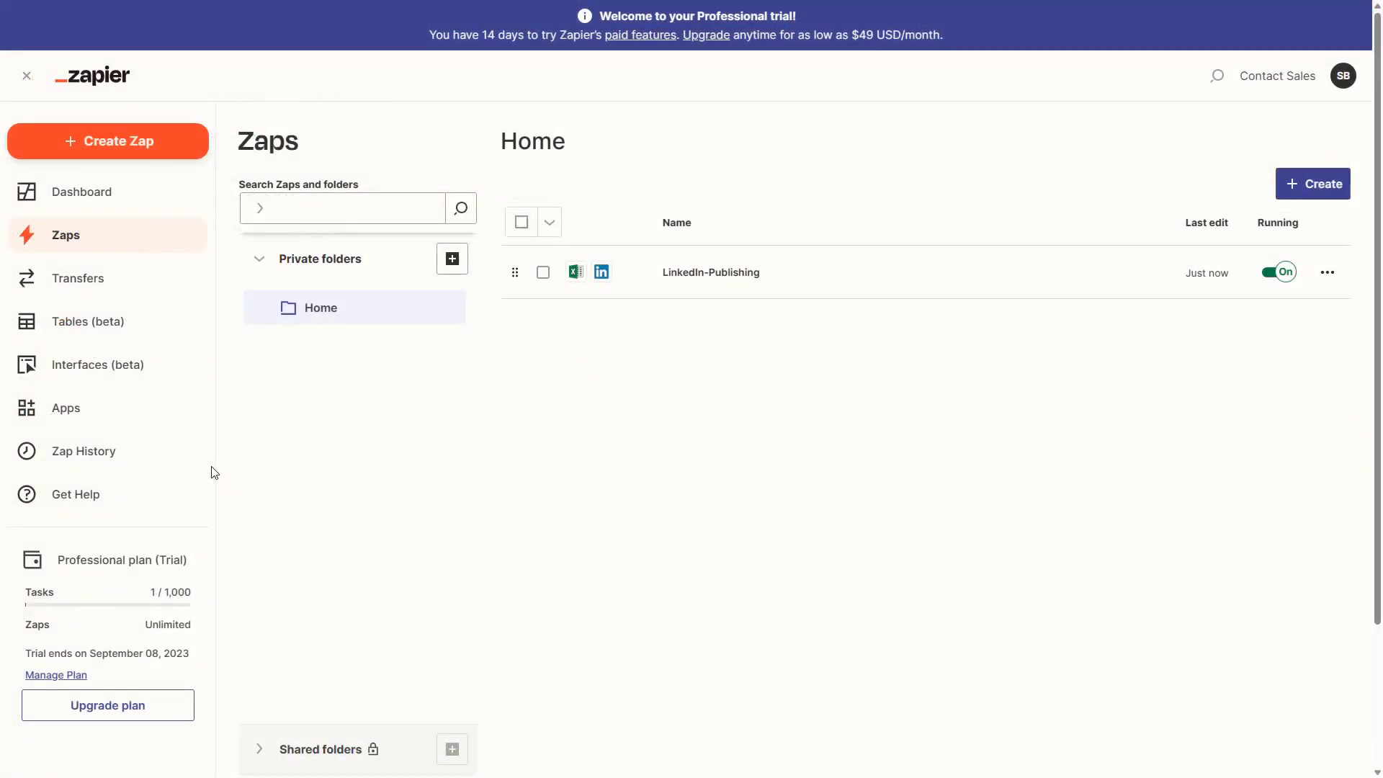
Switch to Zapier and examine the Zap history, listing the Zap runs for August 24.
click(139, 459)
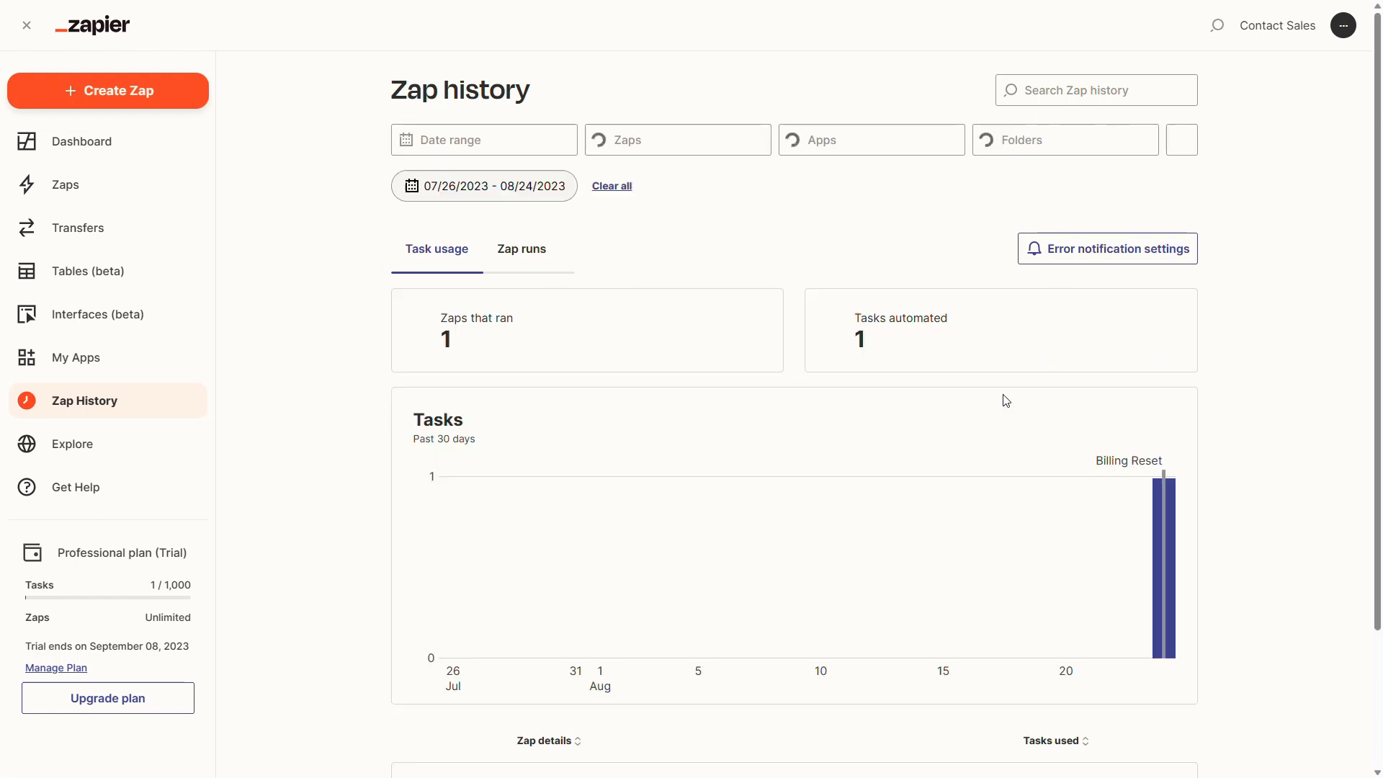
scroll(1064, 412, down, 3)
mouse_move(1163, 409)
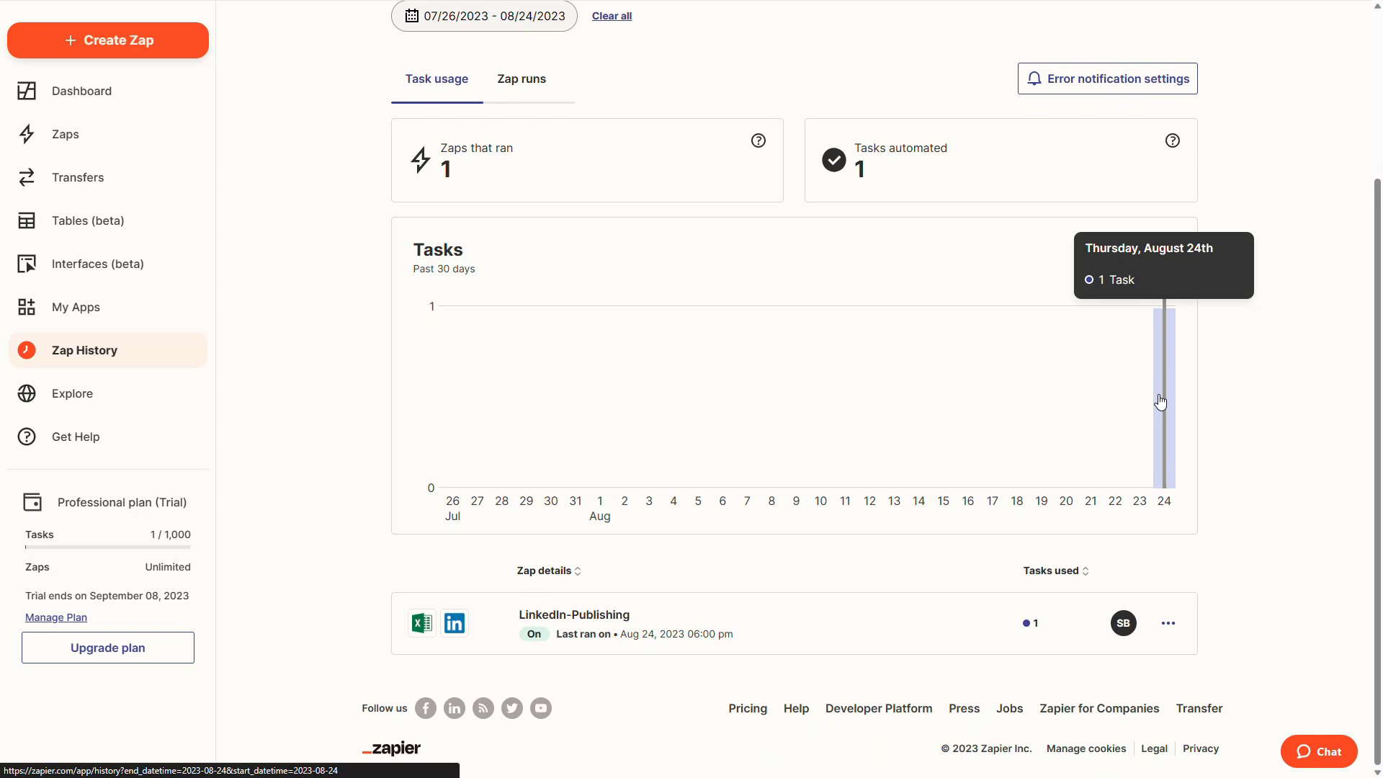
click(1160, 401)
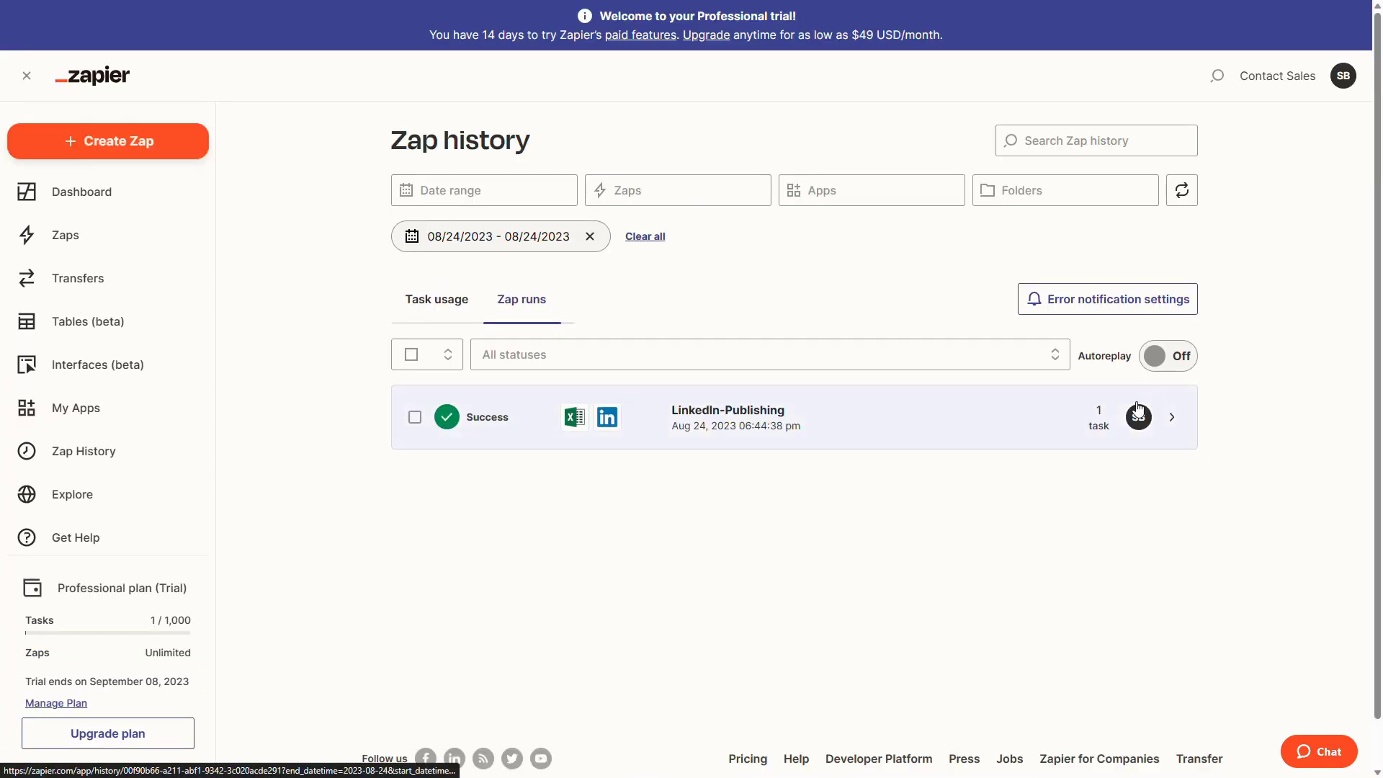